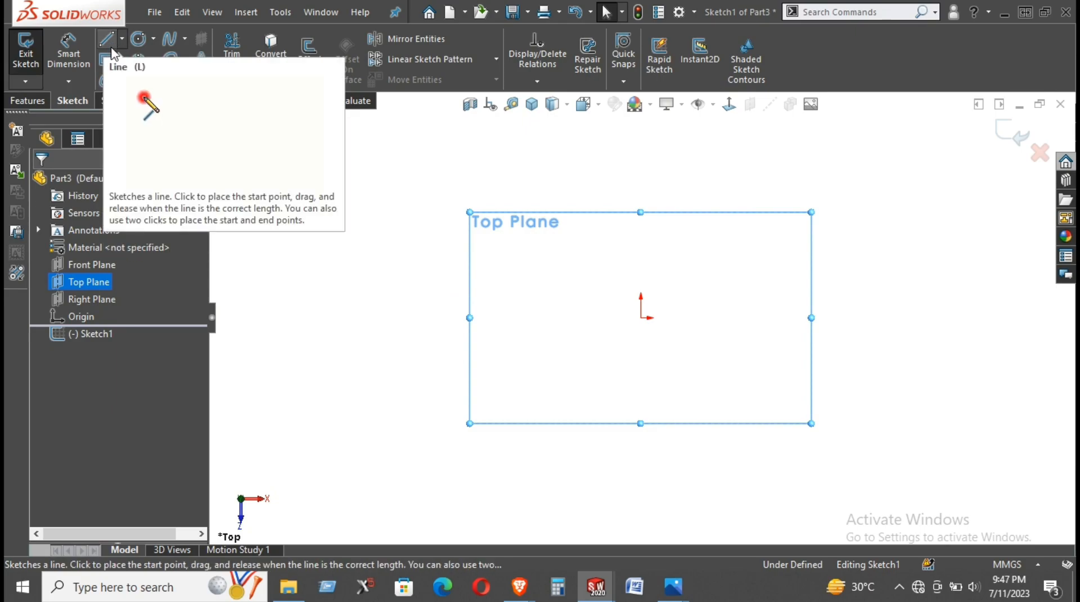
- Sketch a corner rectangle about 128 mm wide on the Top Plane, enclosing the origin
left_click(107, 58)
left_click(54, 240)
mouse_move(551, 248)
left_mouse_down()
mouse_move(839, 499)
mouse_move(798, 428)
left_mouse_up()
right_click(900, 236)
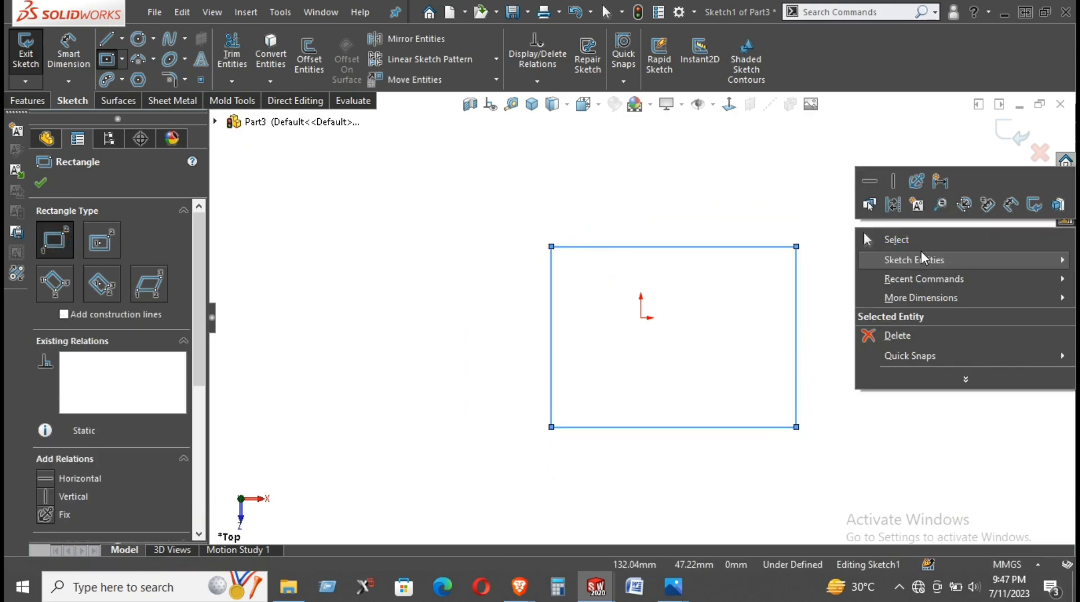
left_click(917, 240)
- Place sketch points at the midpoints of the rectangle's upper and right edges
left_click(665, 247)
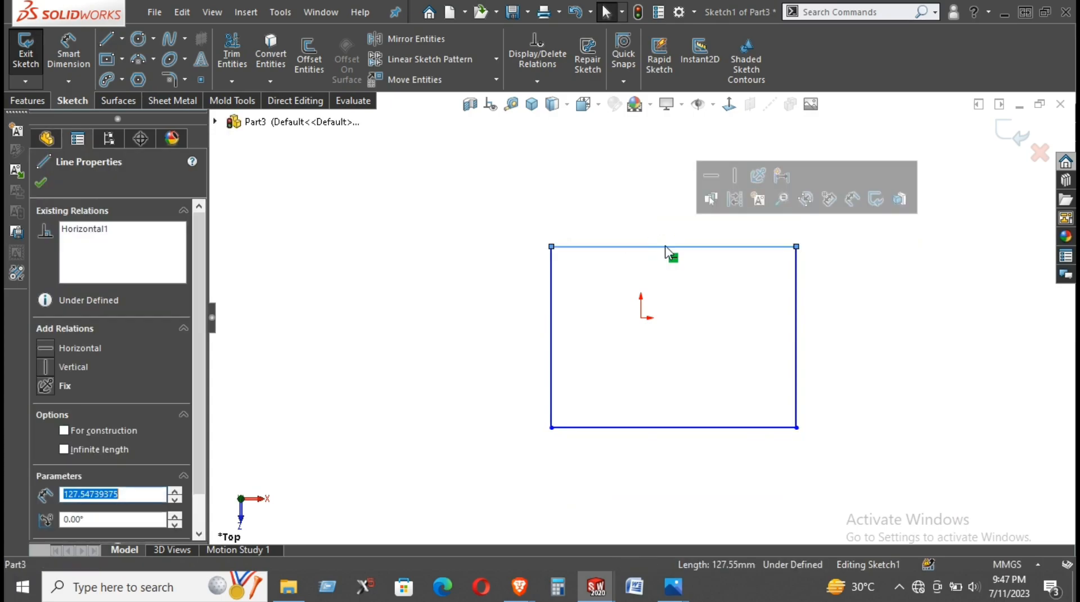
left_click(201, 79)
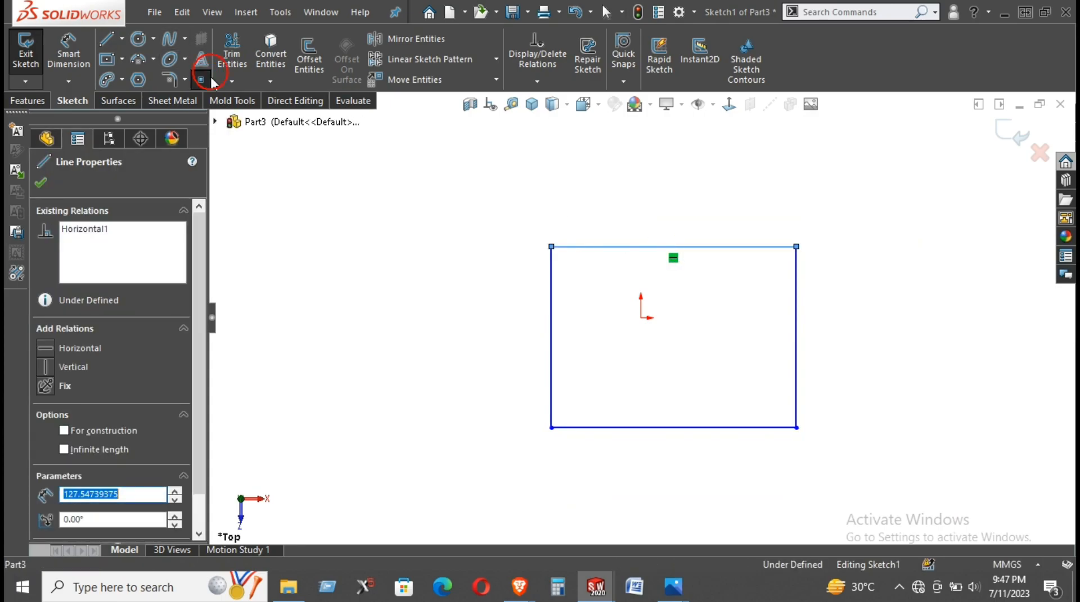
left_click(675, 246)
left_click(797, 337)
right_click(868, 262)
left_click(889, 269)
- Align the upper edge's midpoint vertically and the right edge's midpoint horizontally with the origin
left_click(674, 246)
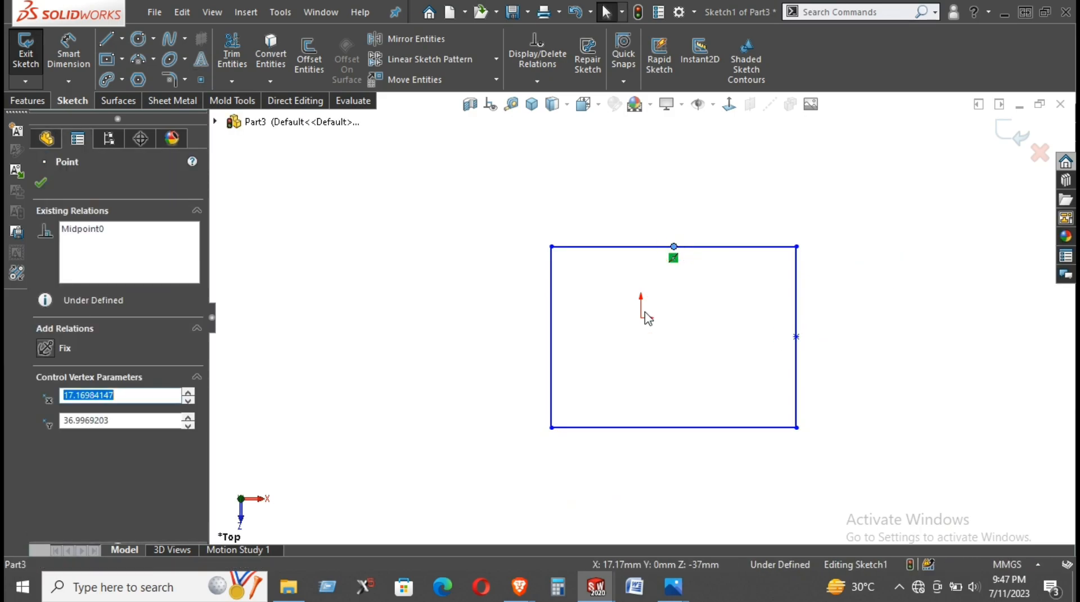
left_click(641, 319, "ctrl")
left_click(692, 248)
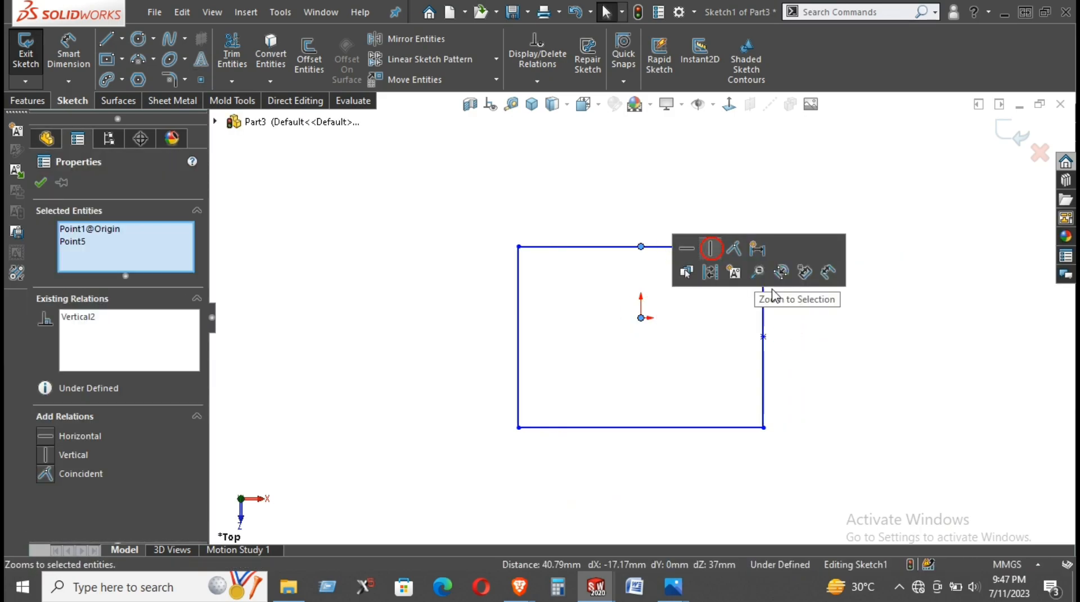
left_click(684, 324)
left_click(642, 318)
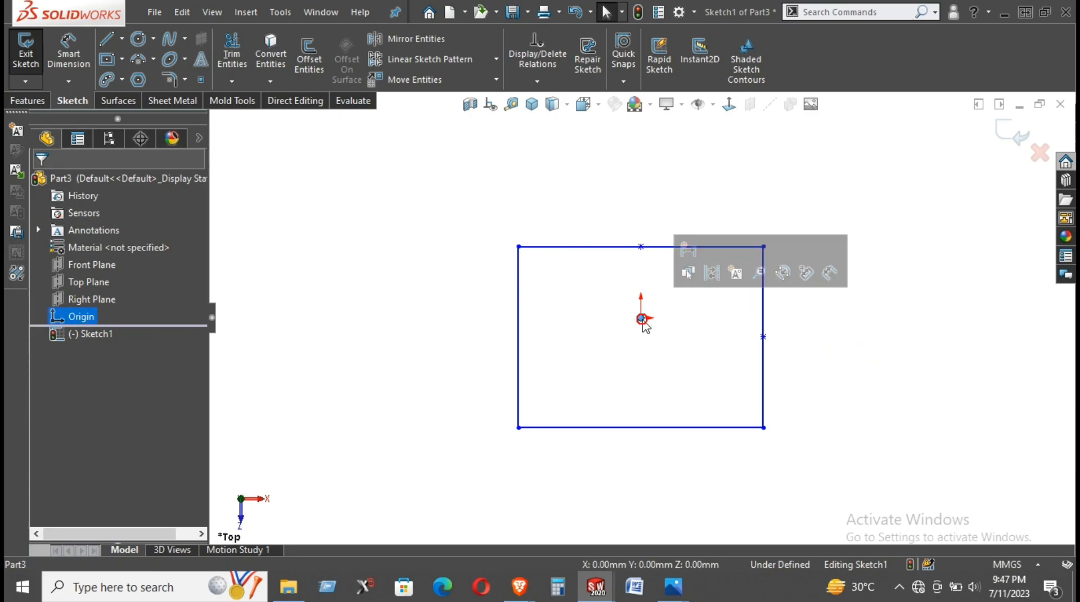
left_click(764, 336, "ctrl")
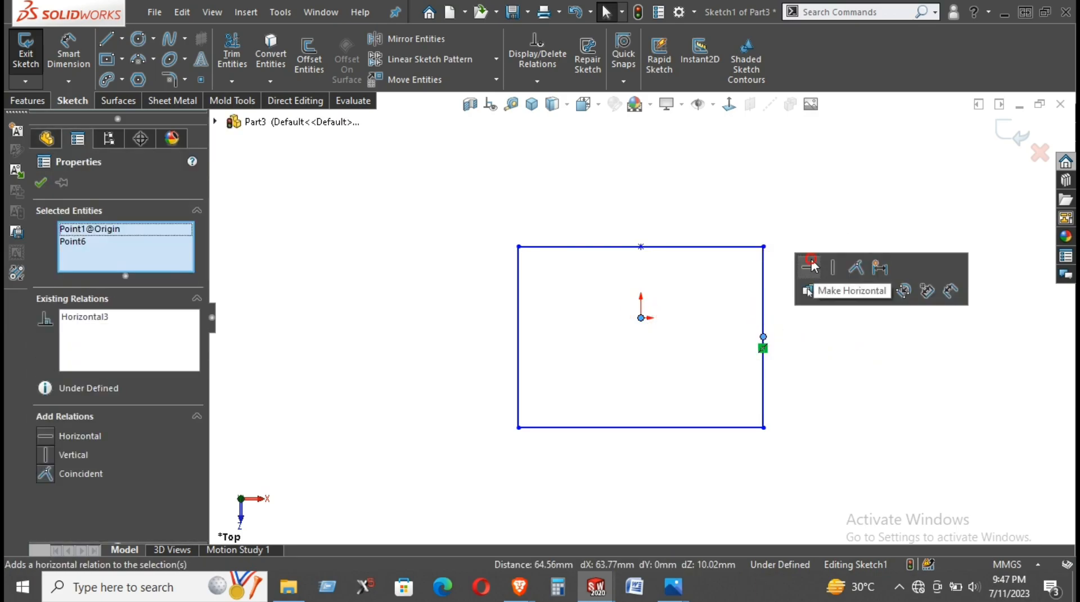
left_click(816, 265)
- Dimension the rectangle's left edge to 100 mm
right_click_drag(860, 410, 835, 278)
left_click(518, 310)
left_click(442, 316)
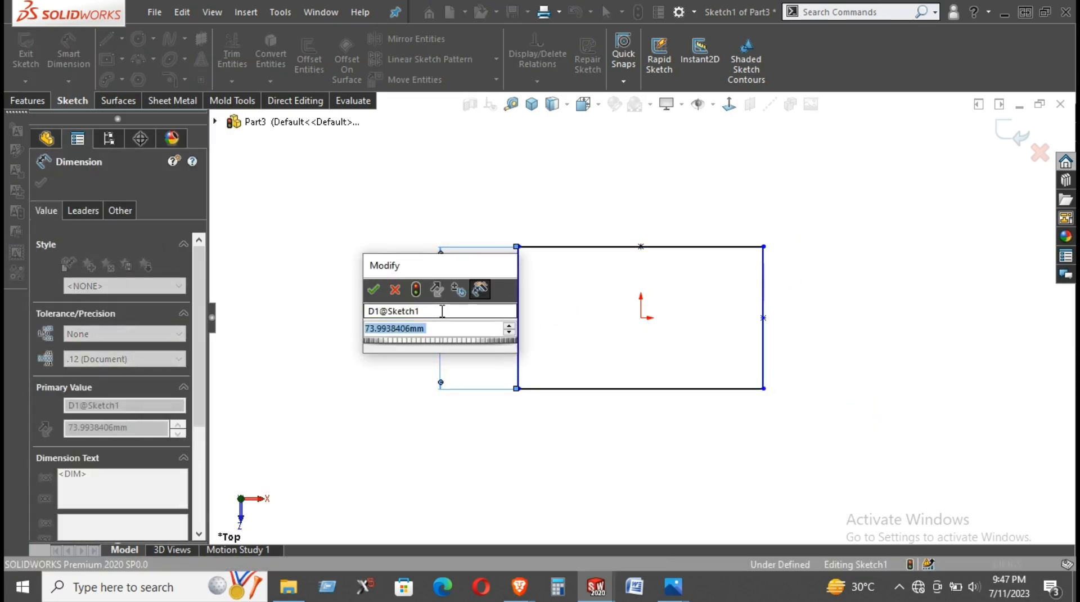
type("100")
key("Return")
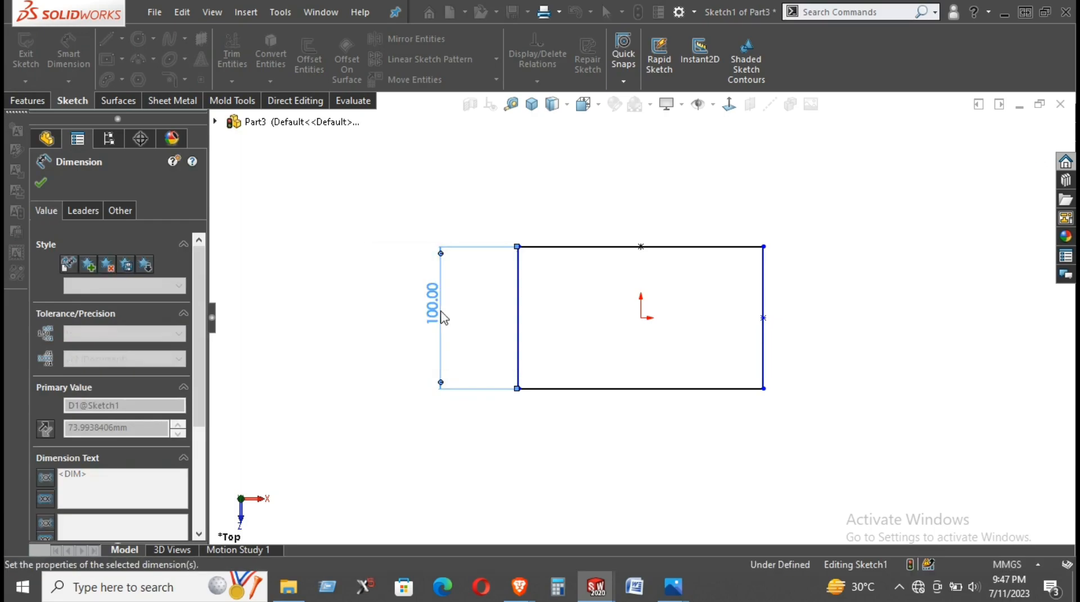
- Dimension the rectangle's upper edge to 85 mm
left_click(682, 247)
left_click(687, 222)
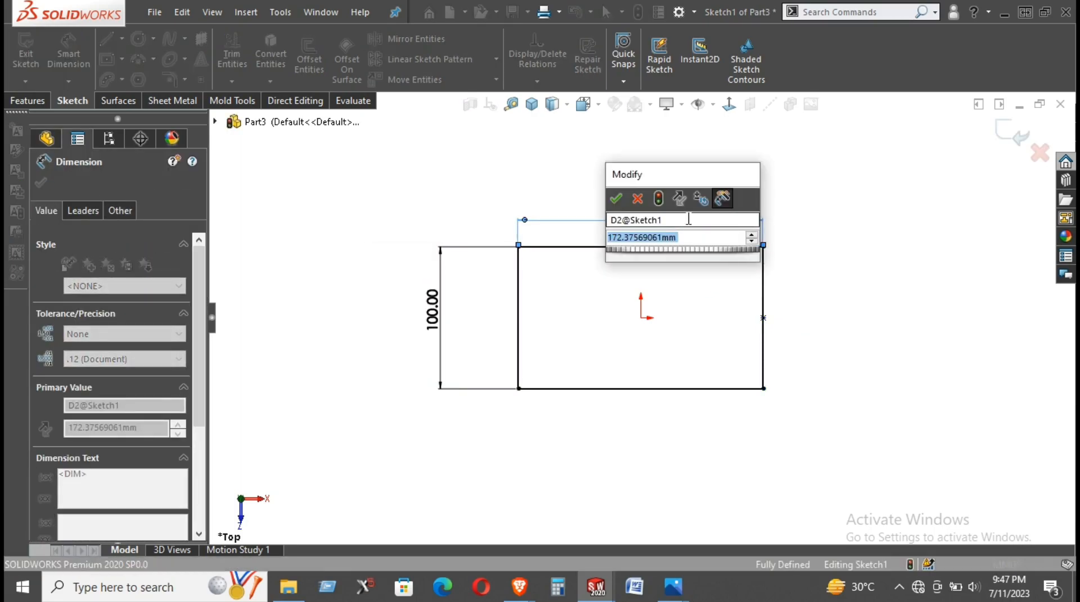
key("BackSpace")
type("85")
key("Return")
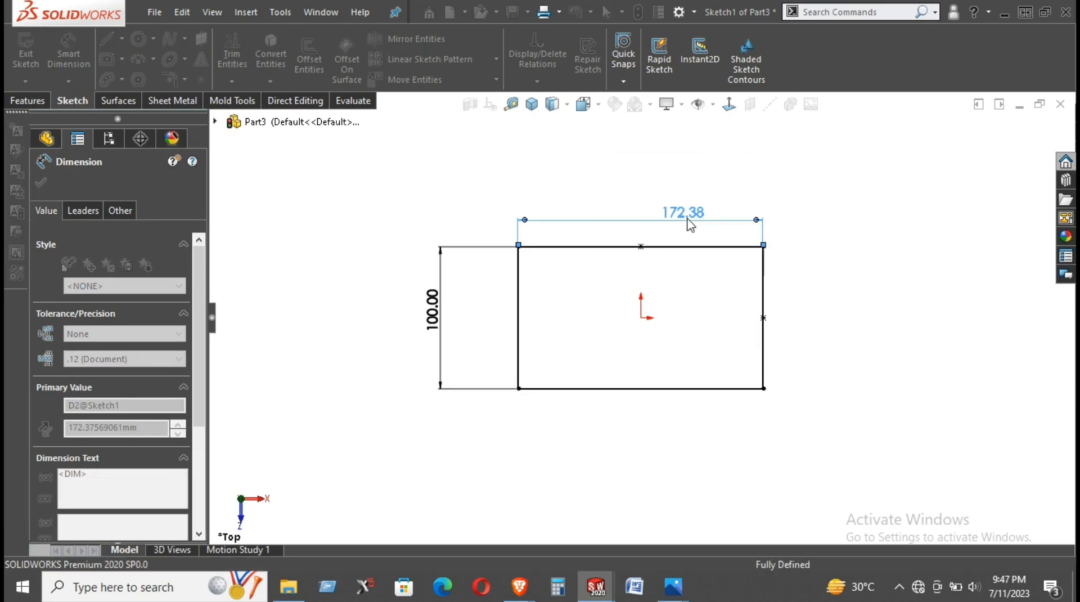
left_click(779, 318)
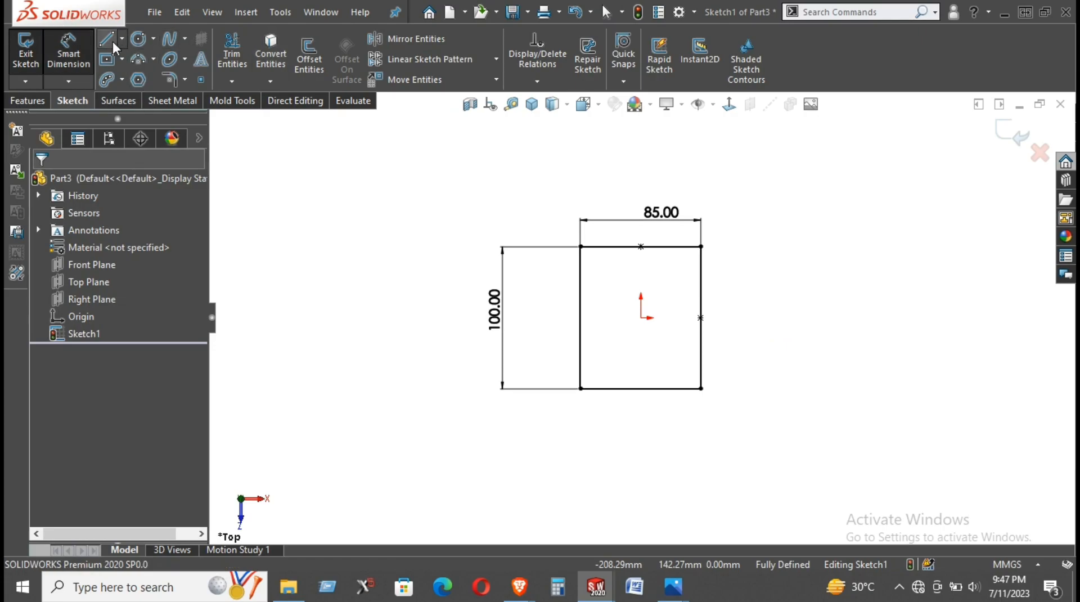
- Sketch a three-line rectangular notch about 32 mm wide and 27 mm deep, descending from the rectangle's upper edge
left_click(615, 247)
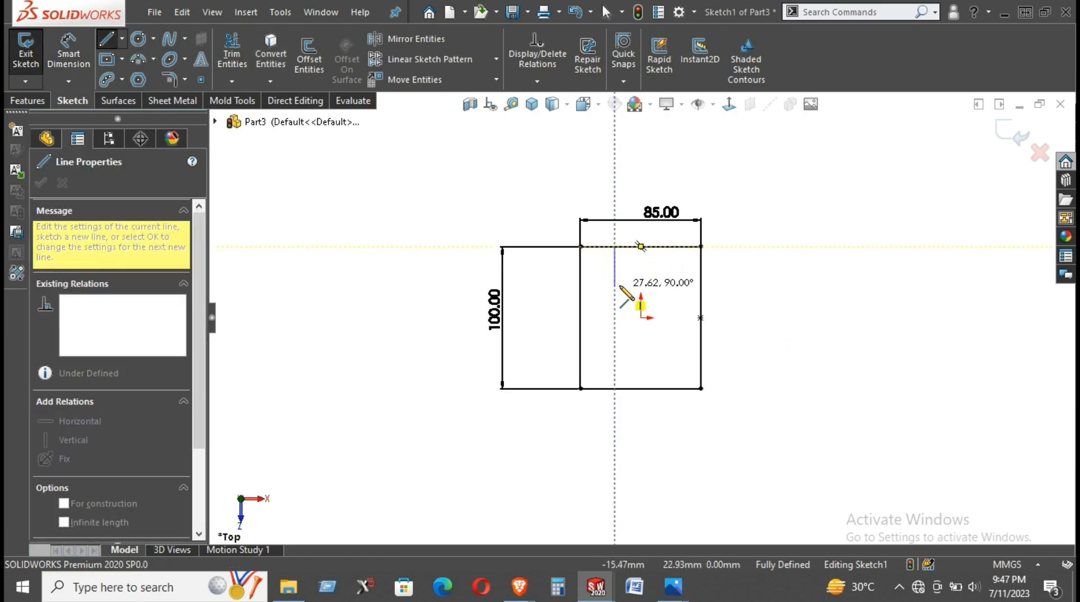
left_click(615, 285)
left_click(660, 284)
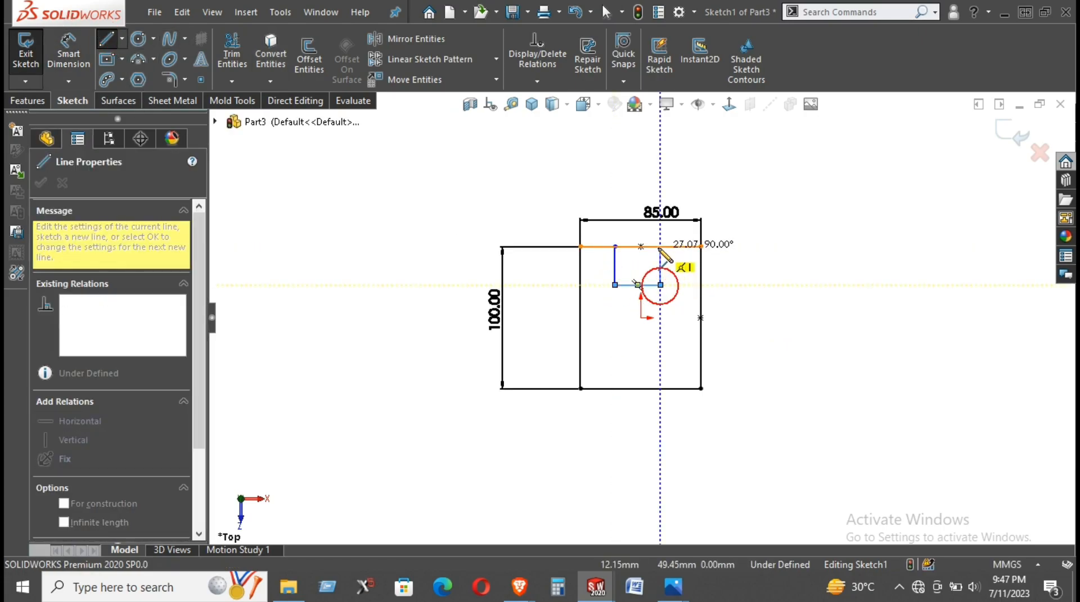
left_click(660, 247)
- Dimension the notch's width to 15 mm
right_click_drag(779, 316, 776, 281)
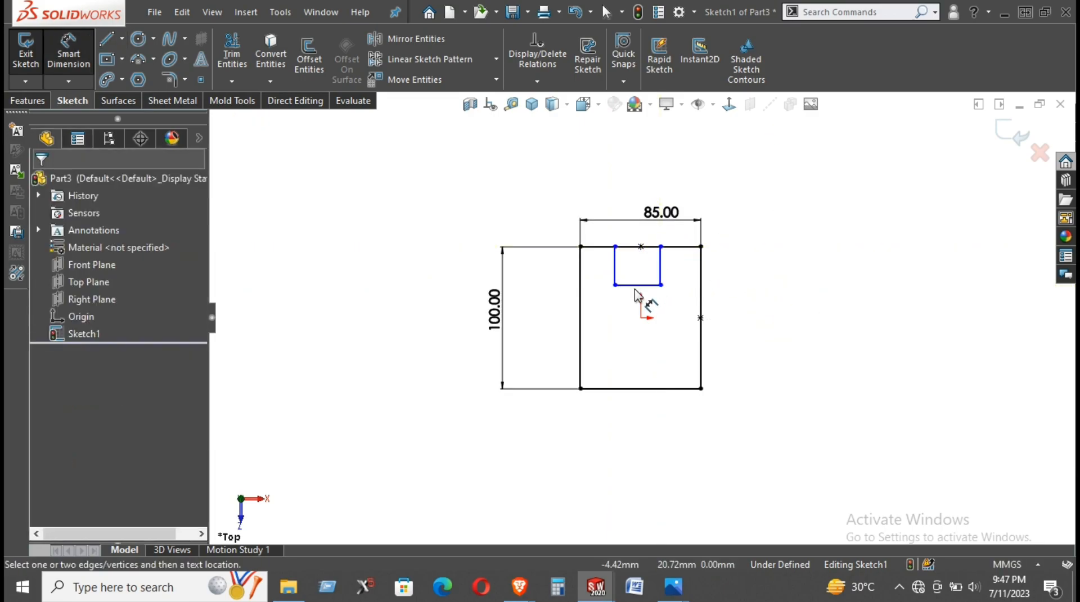
left_click(634, 287)
left_click(634, 319)
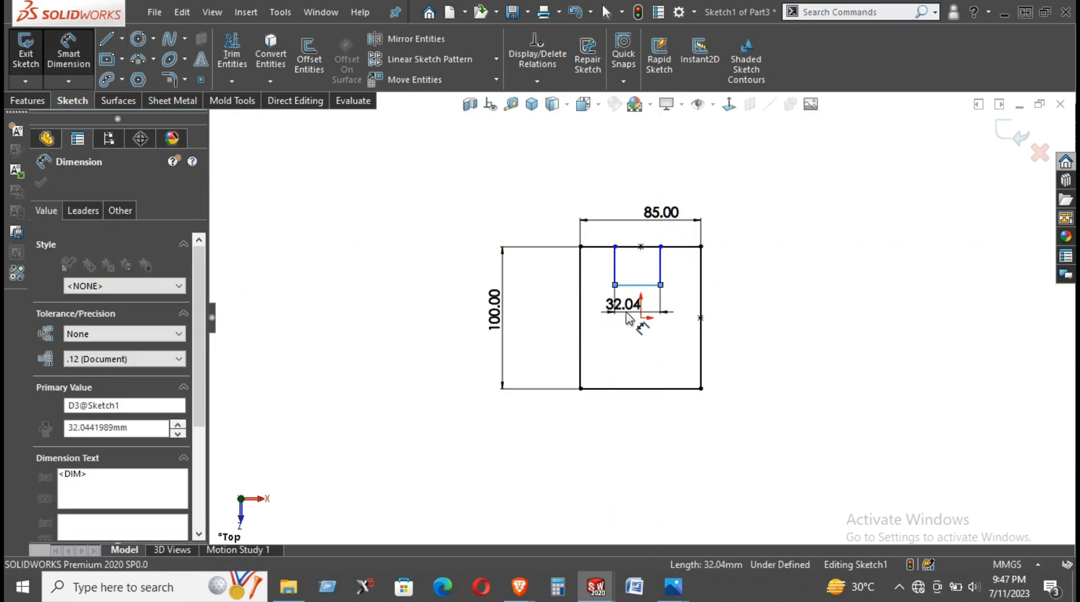
type("15")
key("Return")
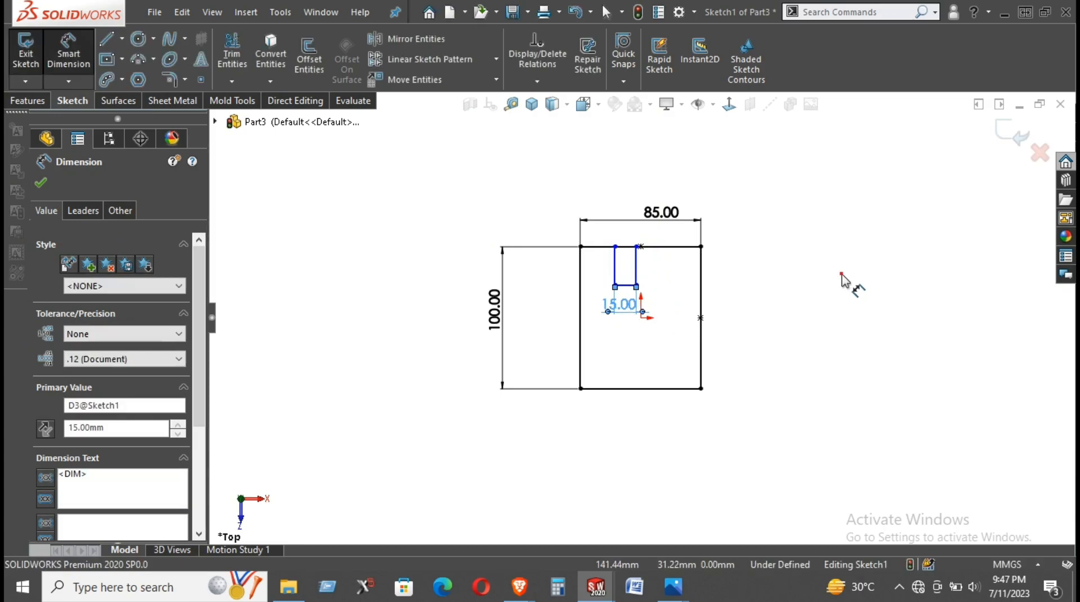
right_click(773, 237)
left_click(827, 289)
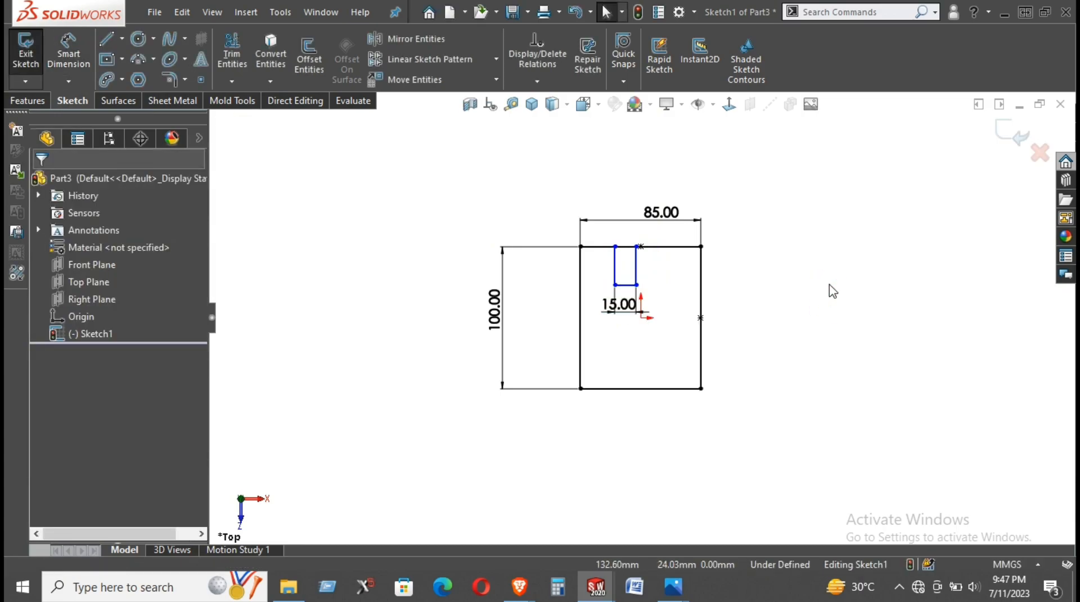
- Shift the notch across the upper edge's midpoint and add a sketch point at the midpoint of its bottom line
mouse_move(637, 246)
left_mouse_down()
mouse_move(674, 249)
mouse_move(655, 251)
left_mouse_up()
left_click(793, 337)
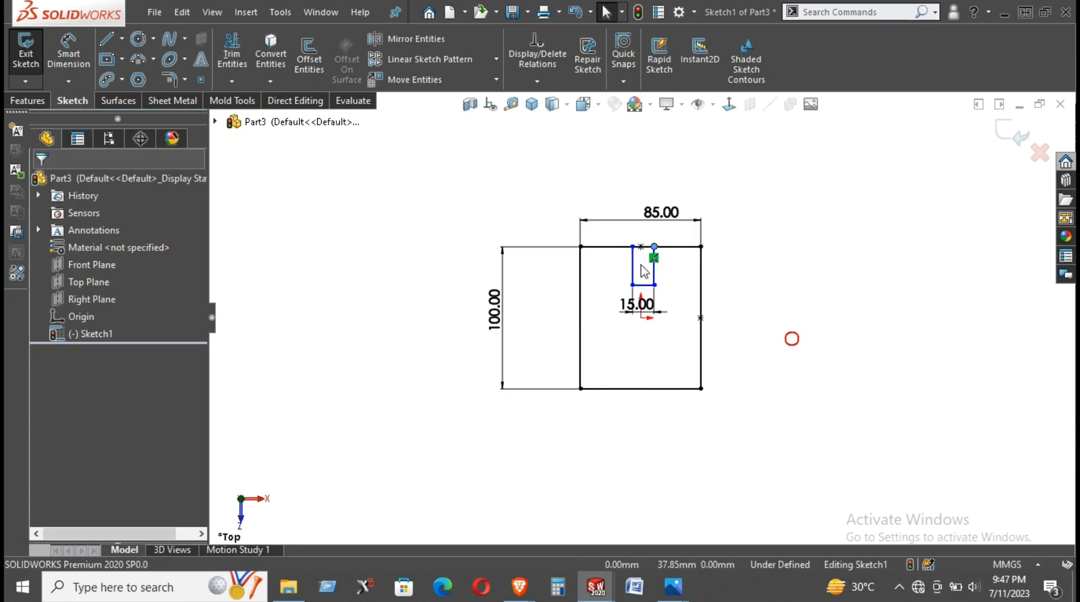
left_click(199, 81)
left_click(643, 285)
right_click(786, 243)
left_click(810, 250)
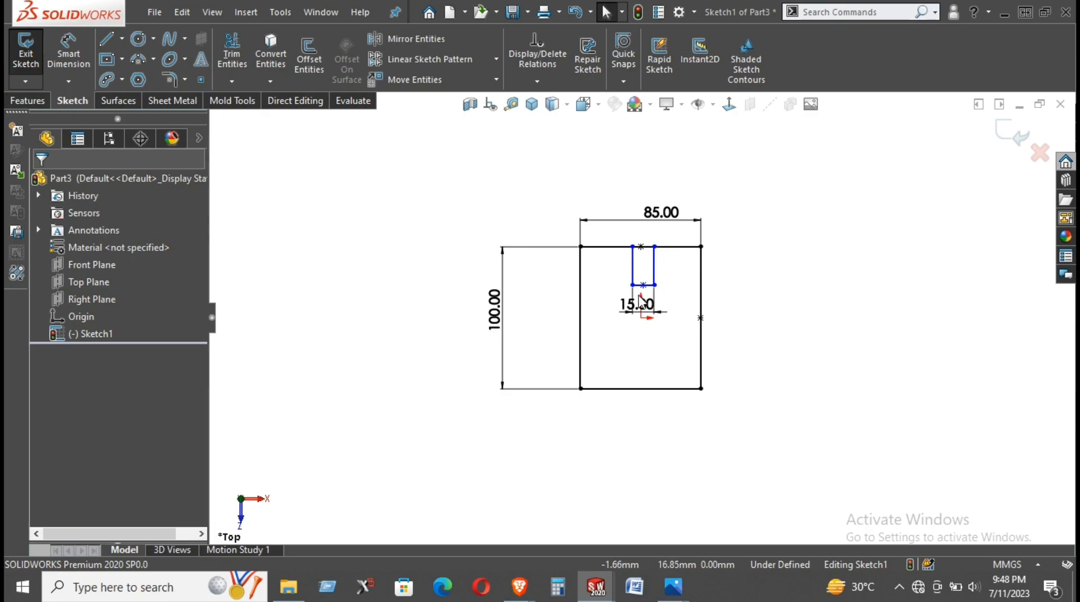
- Move the 15 mm dimension aside and align the notch's bottom midpoint vertically with the origin
left_click_drag(640, 301, 588, 292)
left_click(813, 367)
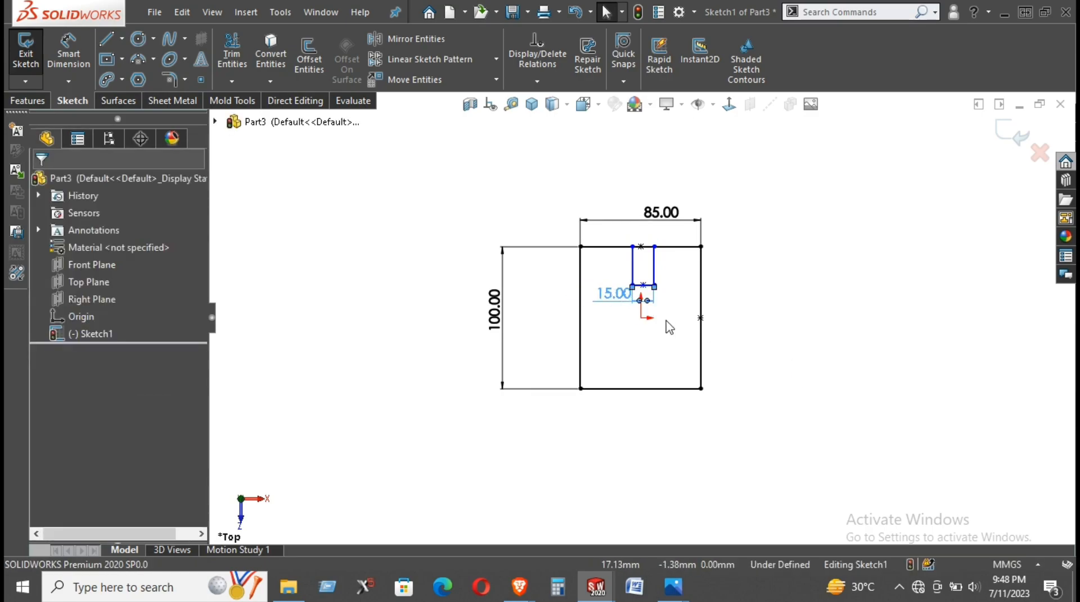
left_click(642, 318)
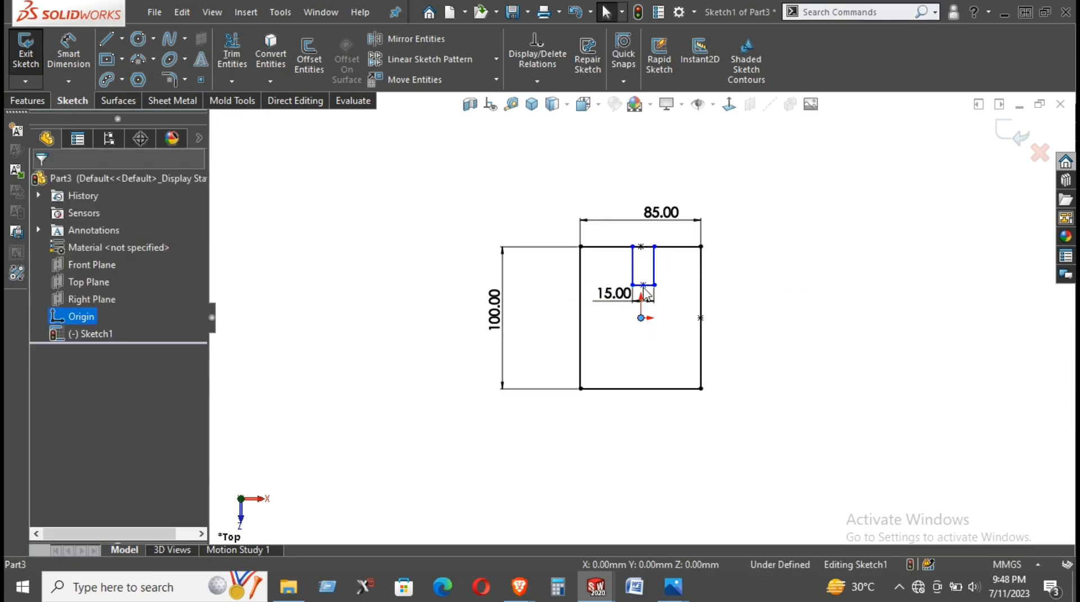
left_click(643, 285, "ctrl")
left_click(721, 217)
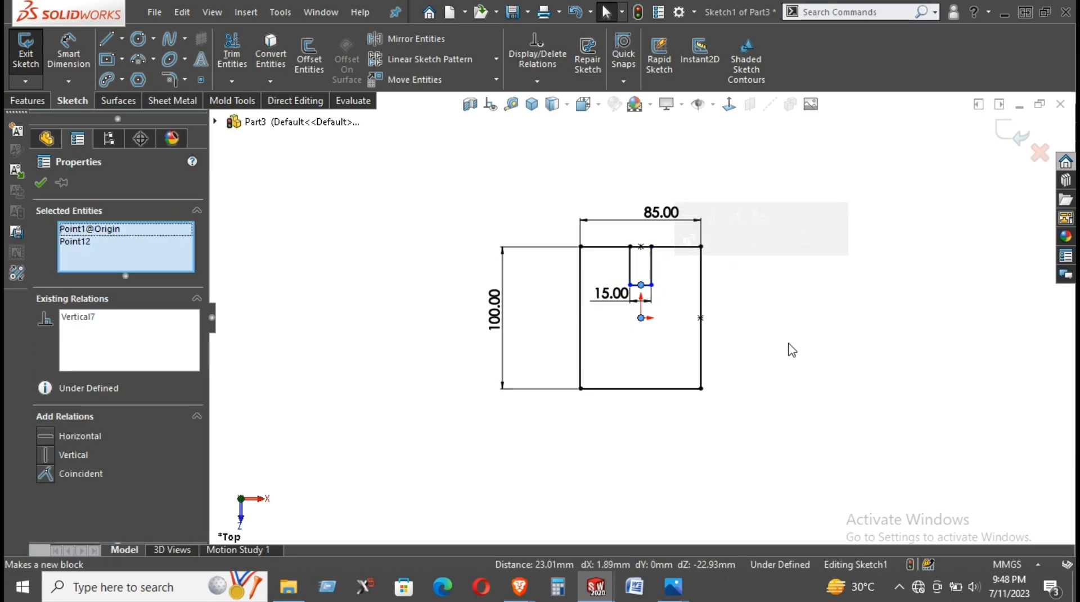
left_click(788, 343)
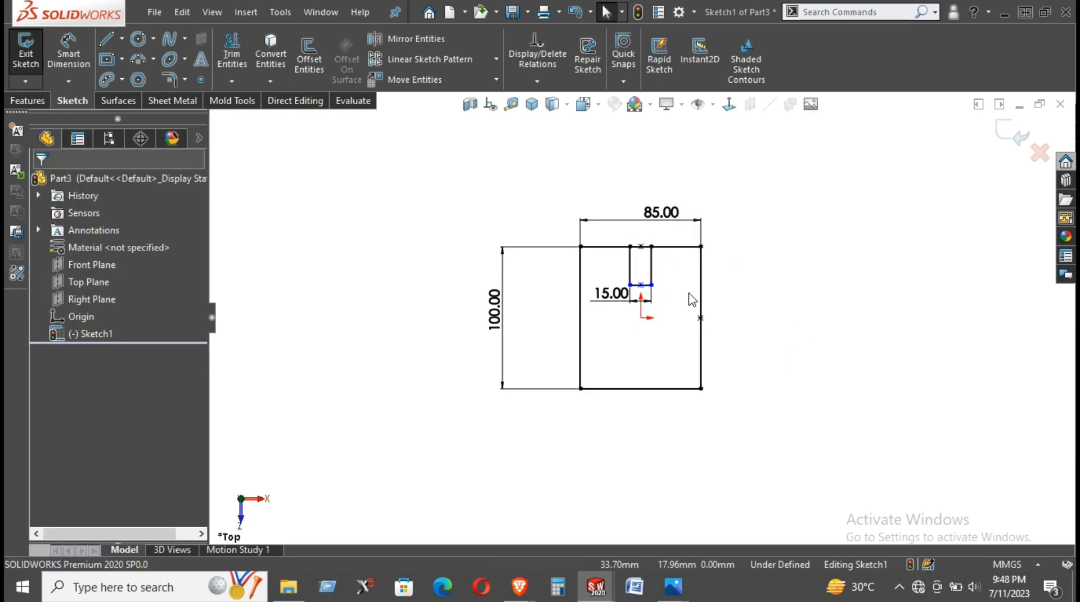
- Dimension the notch's depth to 25 mm
right_click_drag(818, 350, 814, 276)
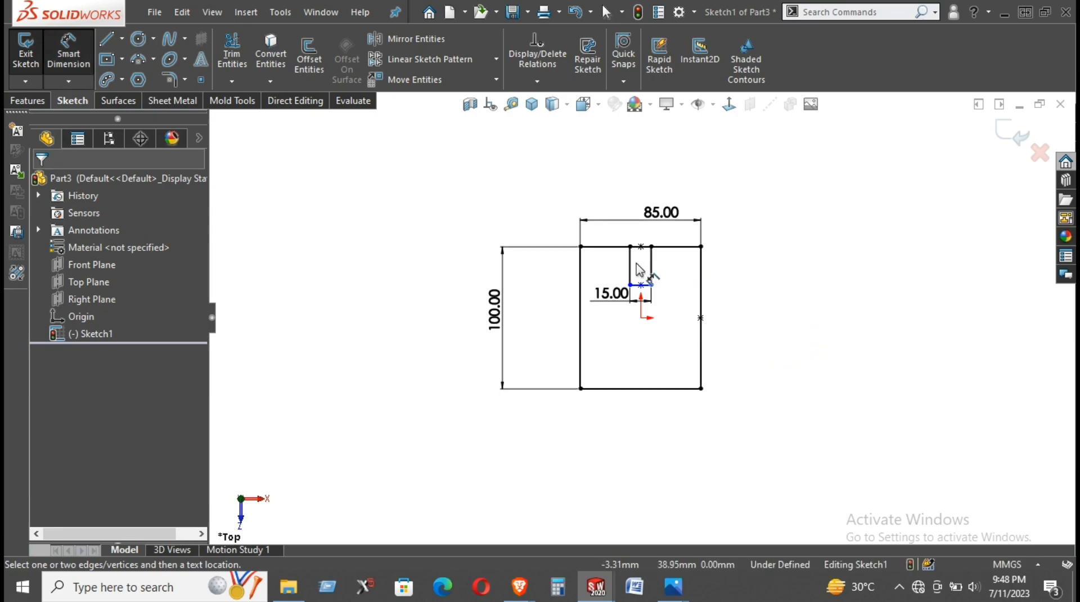
left_click(631, 268)
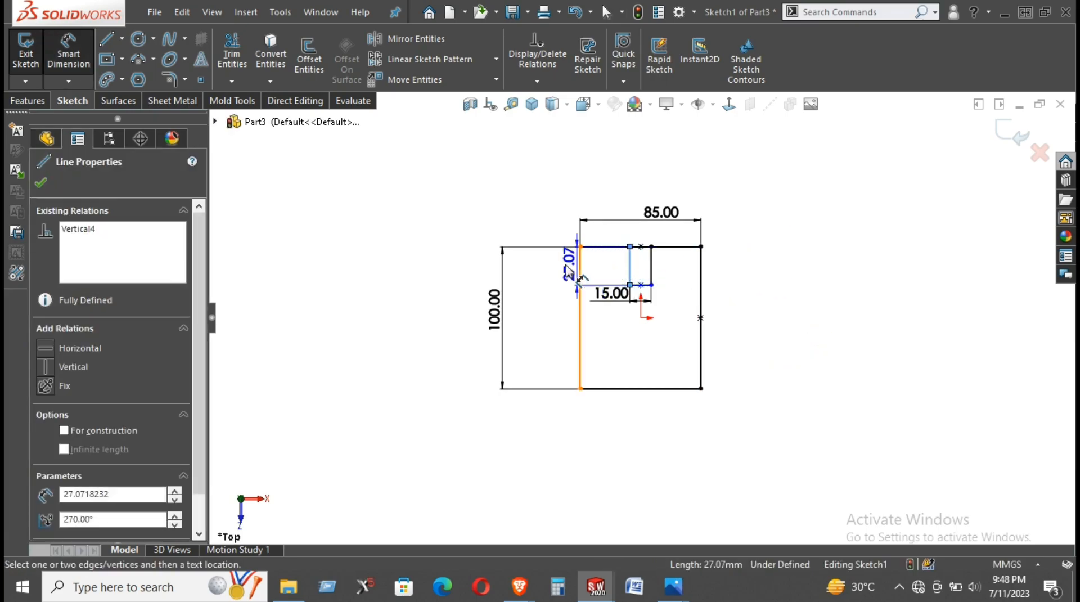
left_click(560, 275)
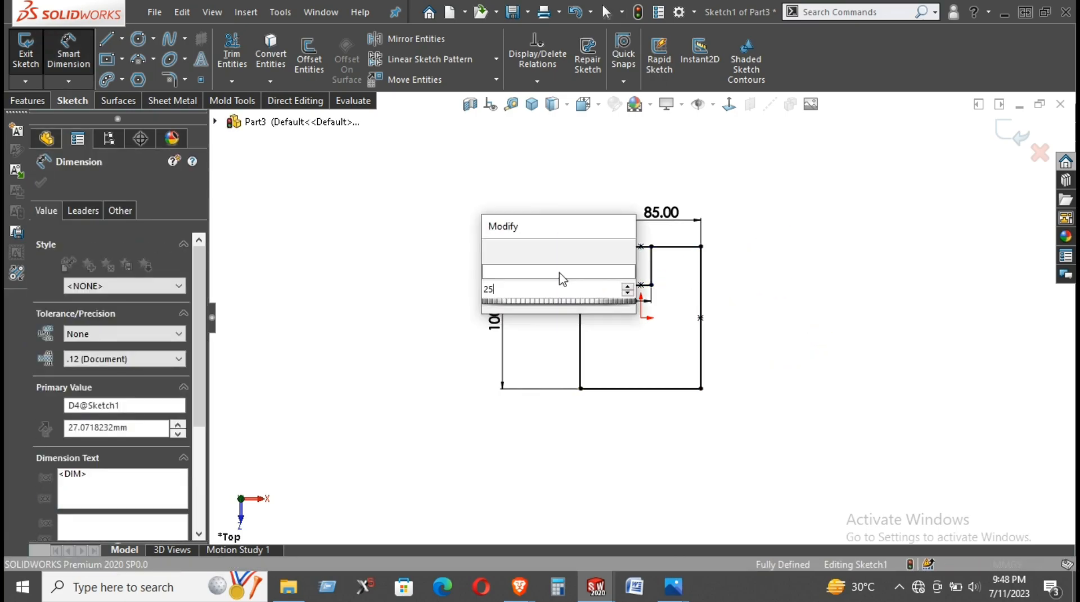
key("Return")
left_click(776, 244)
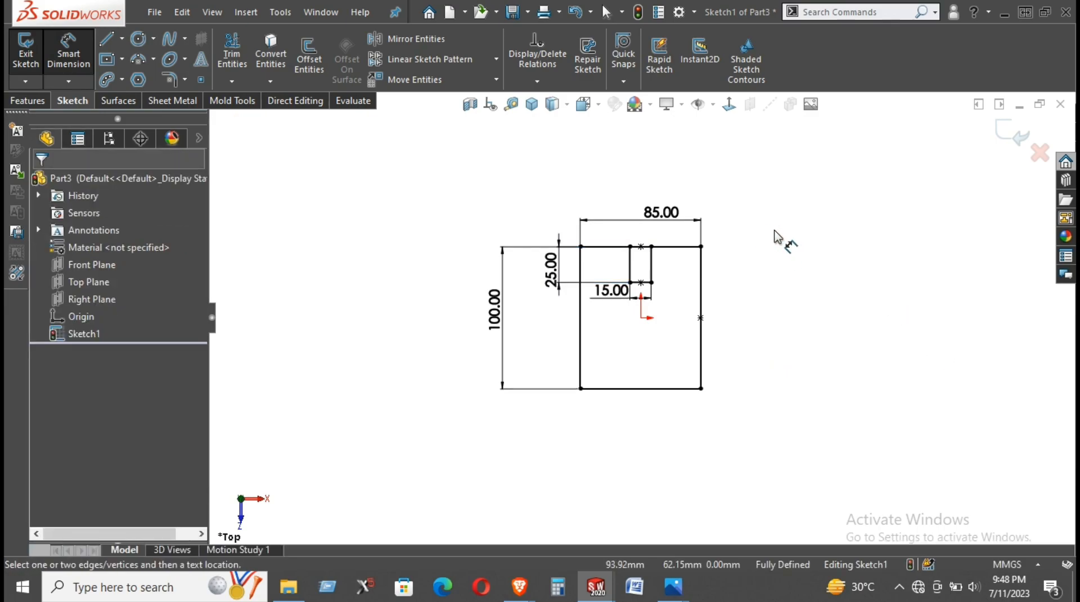
- Sketch a three-point semicircular arc of about 21.5 mm radius on the rectangle's left edge, bulging inward
left_click(137, 59)
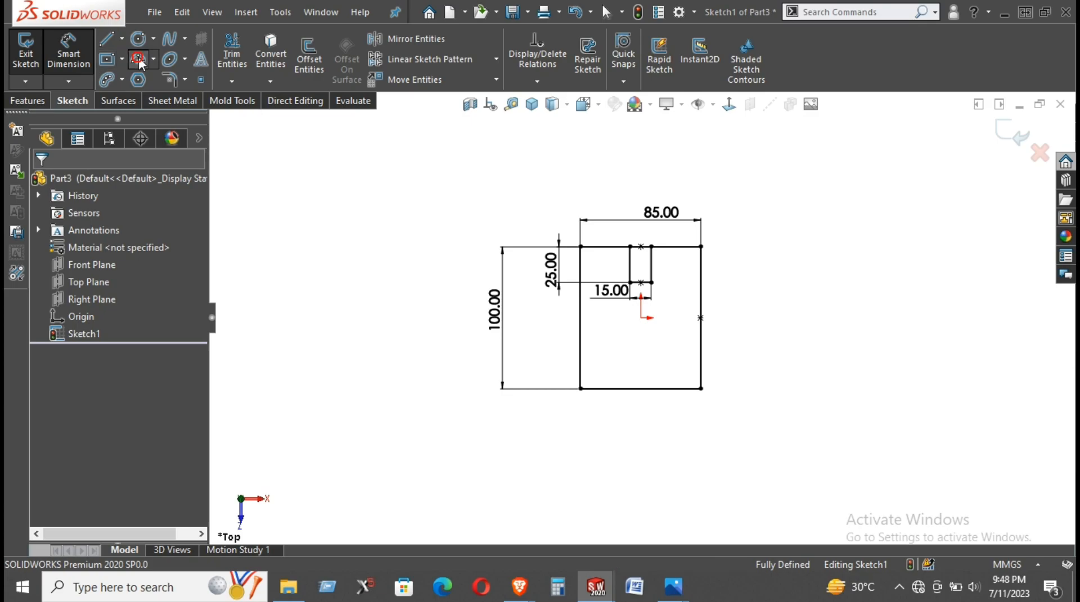
scroll(608, 305, "down", 5)
scroll(629, 315, "up", 3)
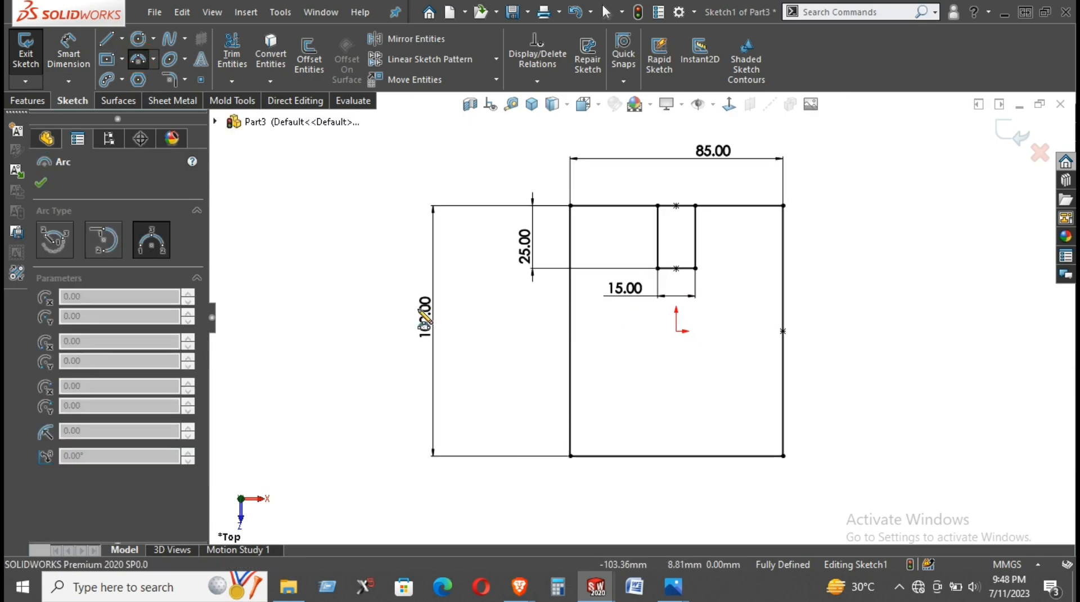
left_click(570, 249)
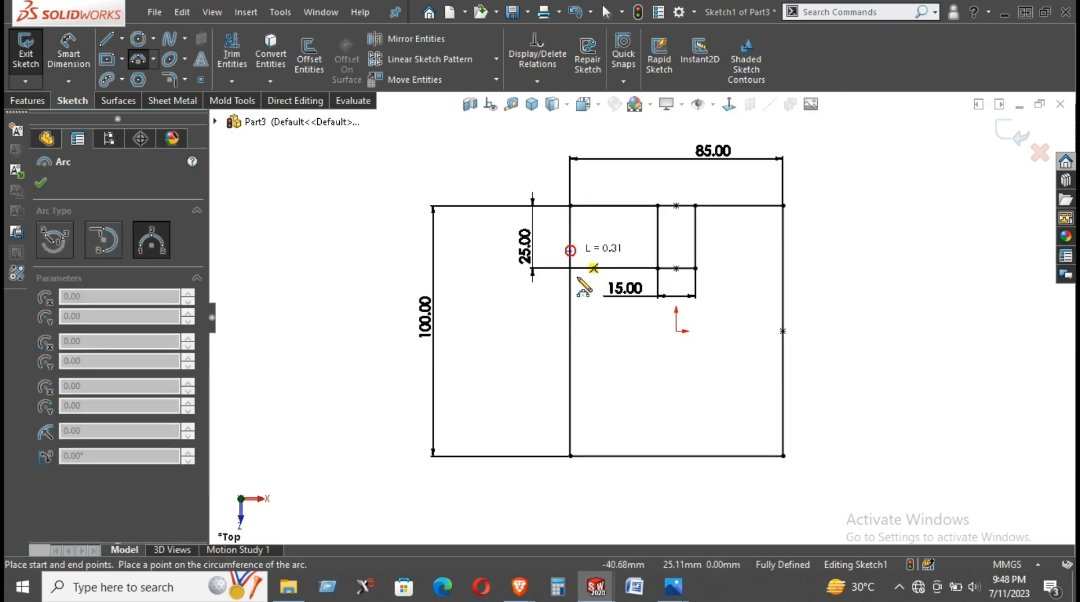
left_click(570, 358)
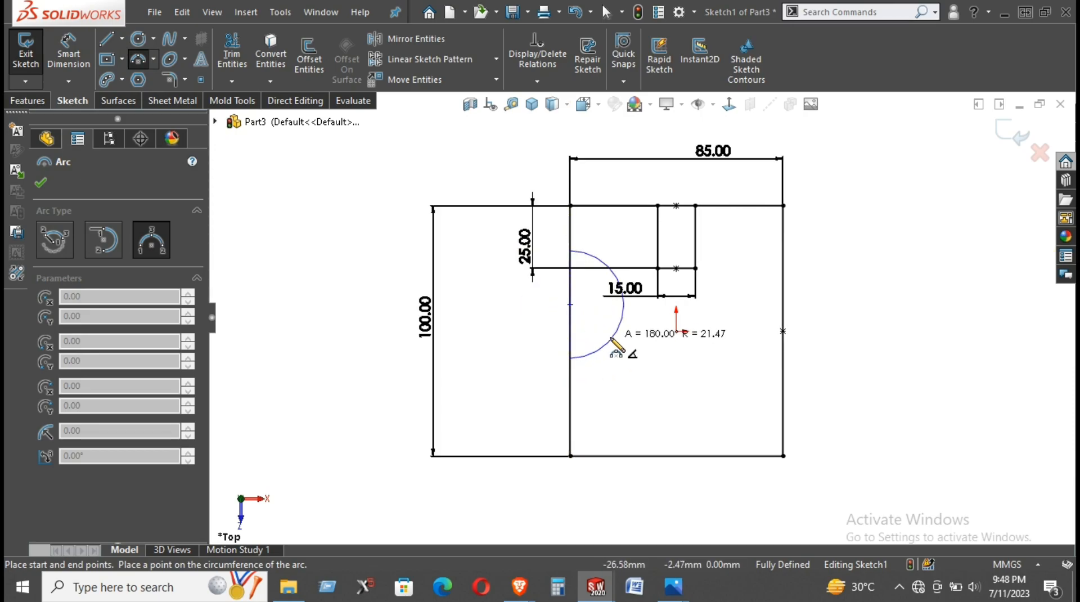
left_click(623, 304)
right_click(858, 243)
left_click(921, 254)
- Move the 100 mm and 85 mm dimensions closer to the rectangle and the 25 mm dimension beside the notch
left_click_drag(426, 316, 495, 317)
left_click_drag(524, 246, 645, 256)
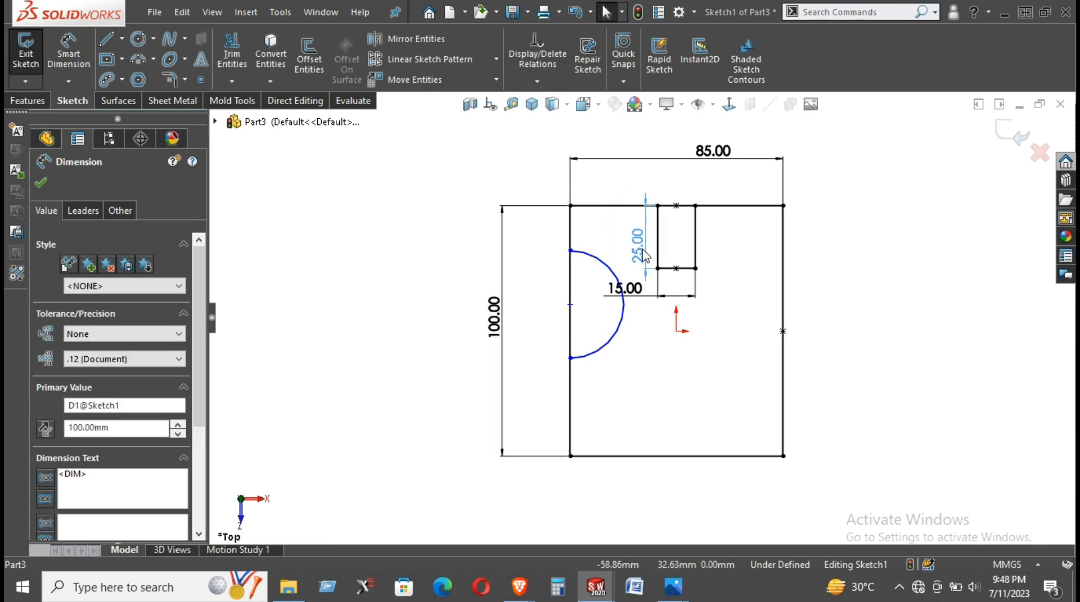
left_click(871, 271)
left_click_drag(501, 313, 545, 316)
left_click(822, 230)
left_click_drag(727, 151, 673, 183)
left_click(902, 232)
- Dimension the semicircular arc's radius to 21 mm
right_click_drag(868, 406, 839, 175)
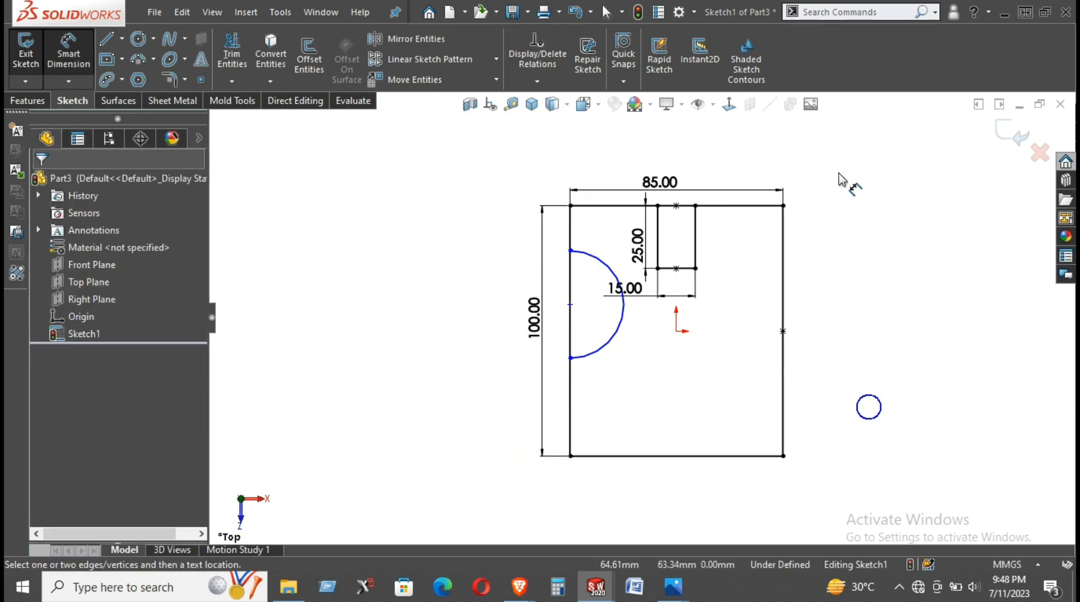
left_click(621, 322)
left_click(947, 388)
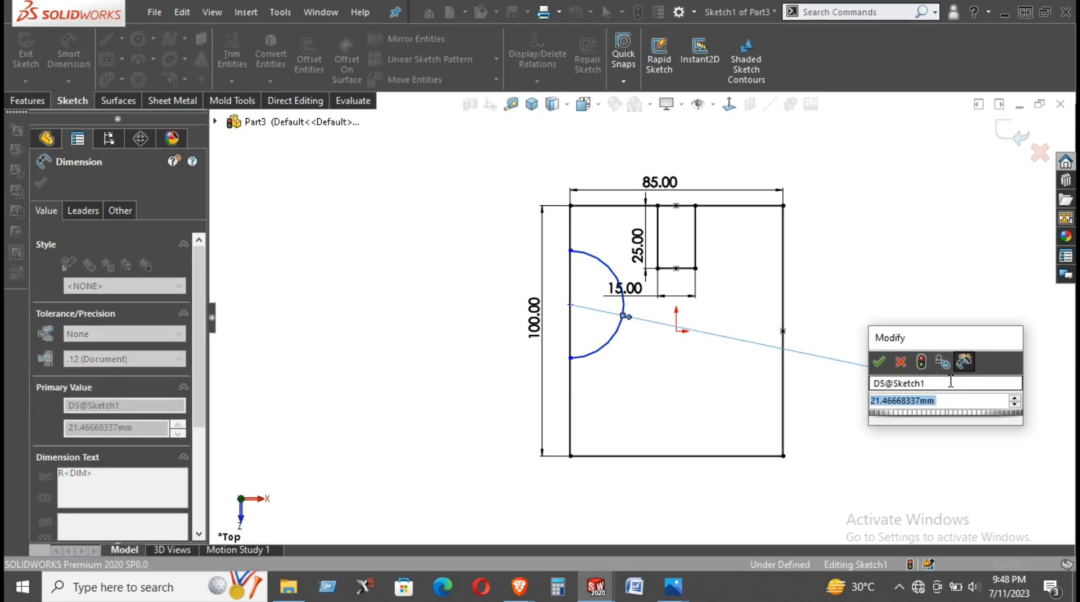
type("21")
key("Return")
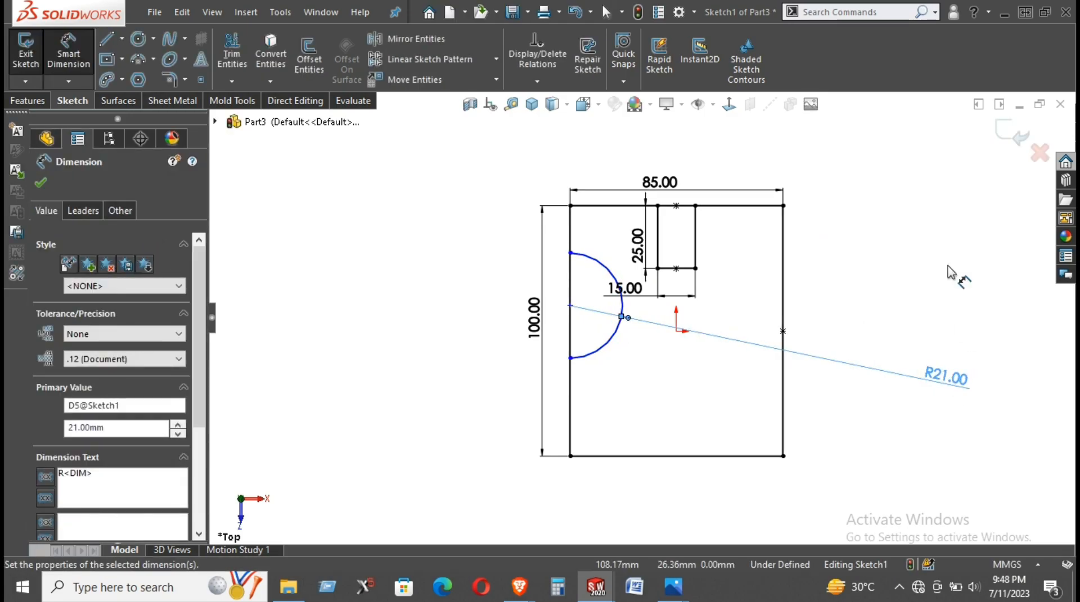
right_click(947, 269)
left_click(927, 308)
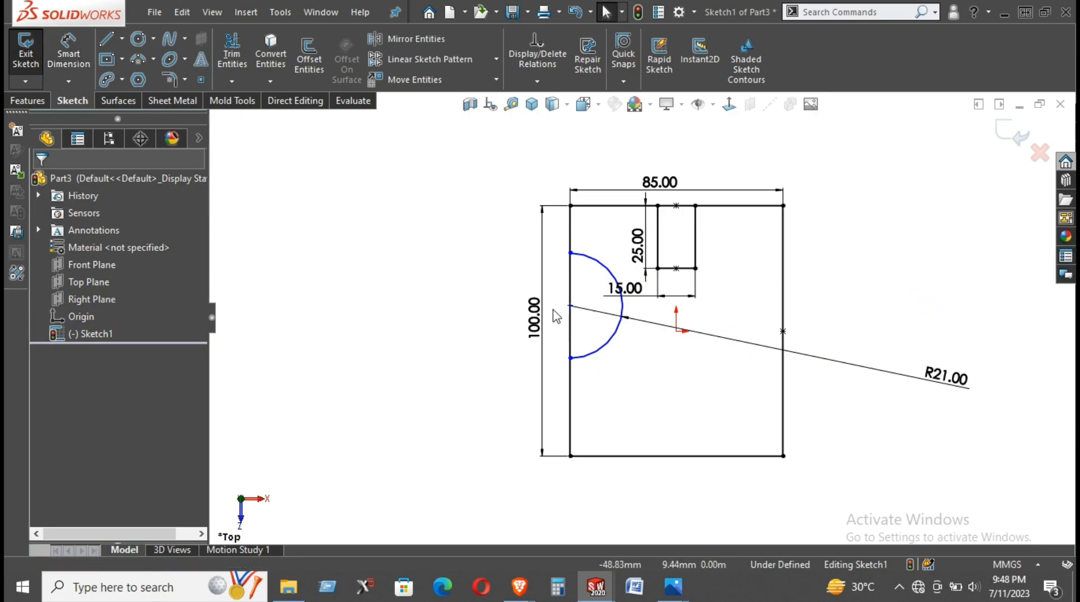
- Align the arc's centre point horizontally with the origin
left_click(570, 306)
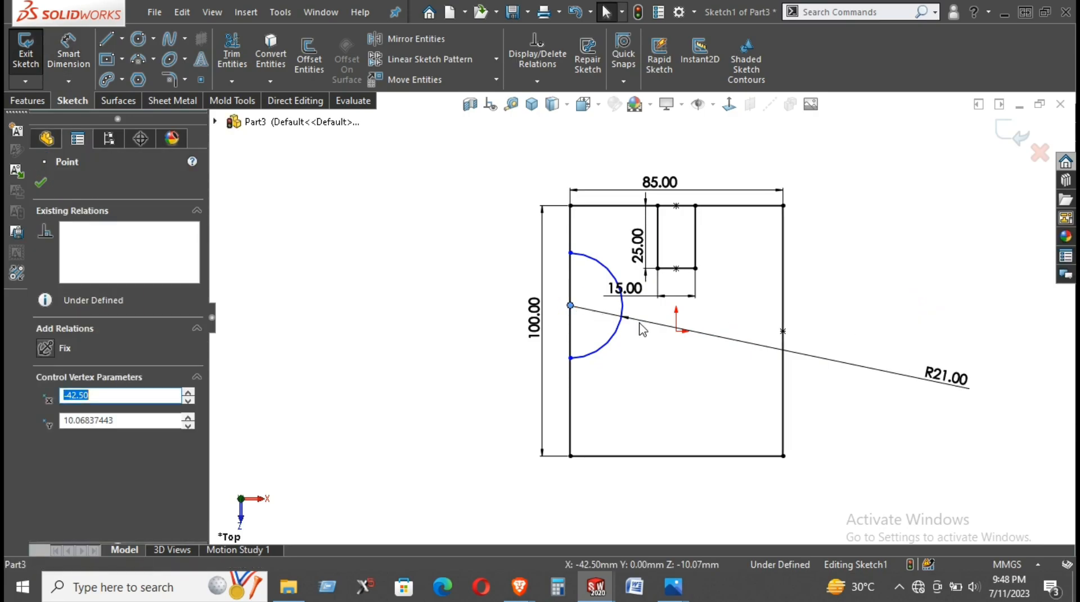
left_click(676, 331, "ctrl")
left_click(720, 286)
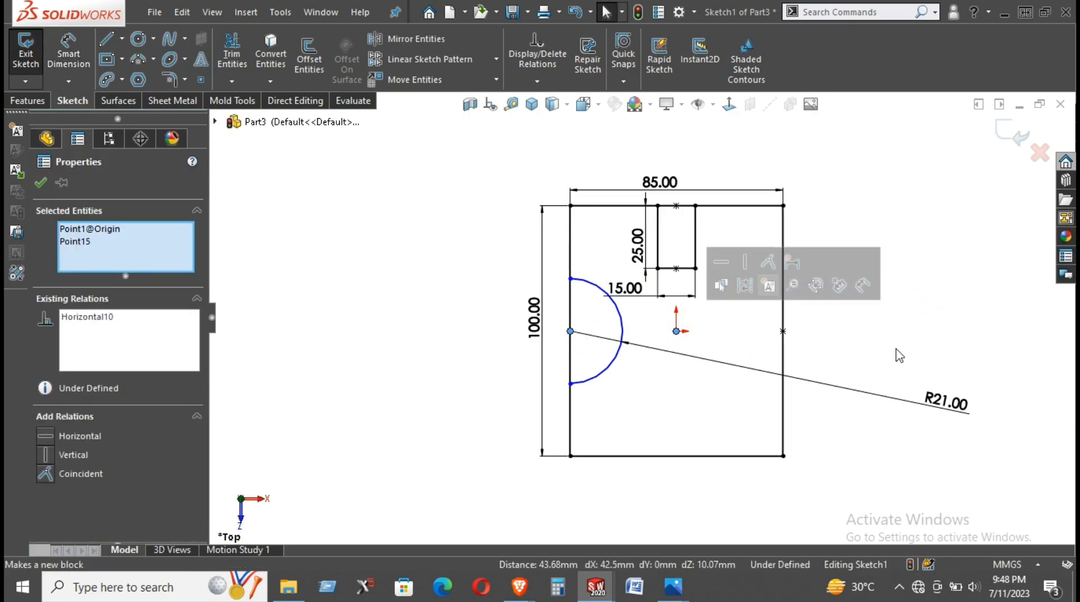
left_click(910, 342)
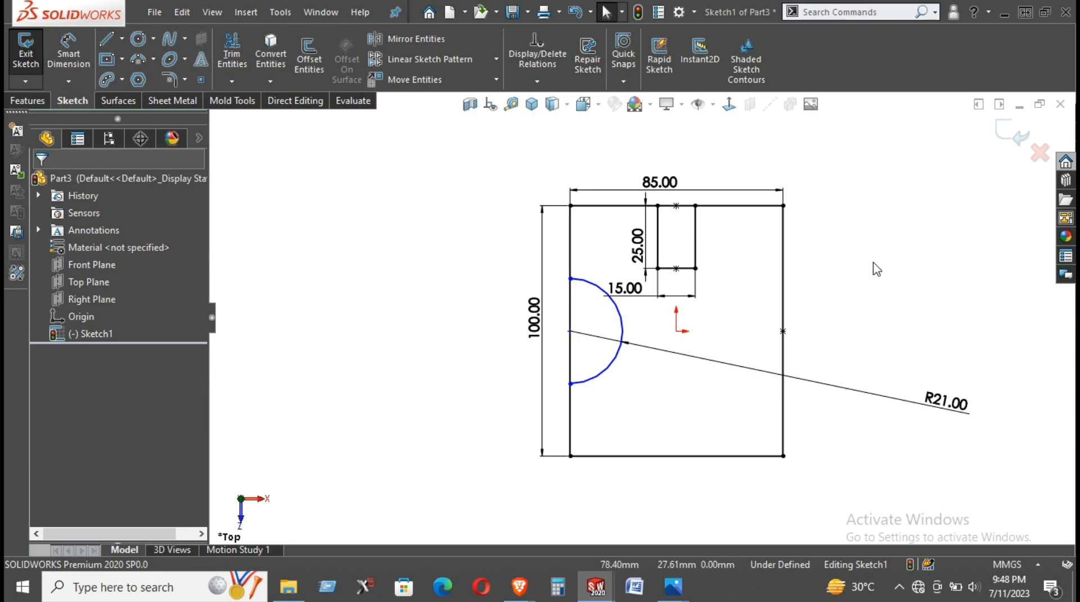
- Make the arc's centre point coincident with the rectangle's left edge line
left_click(570, 278)
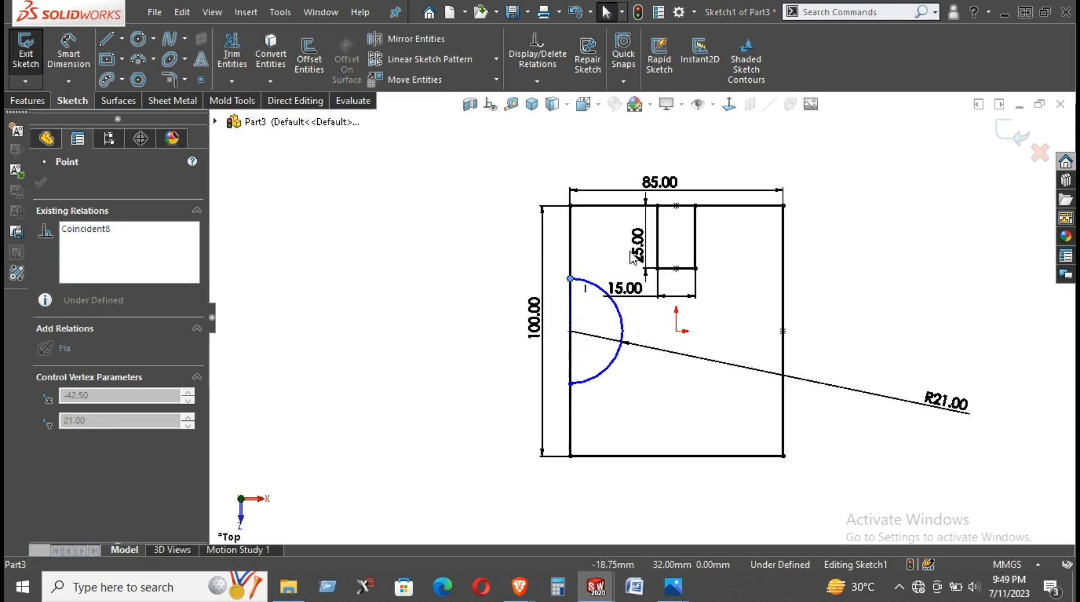
left_click(570, 332)
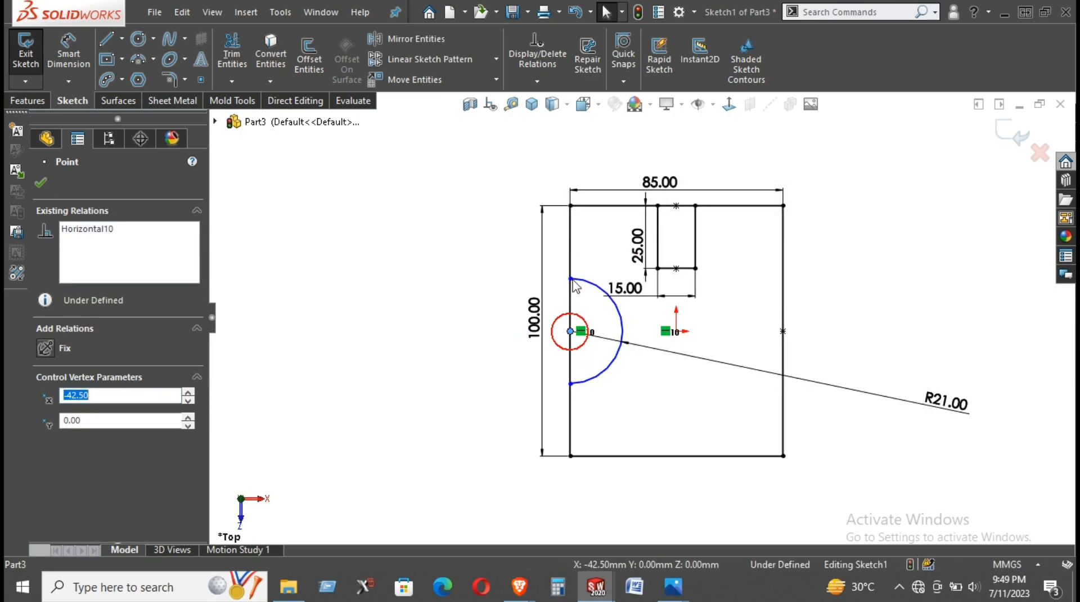
left_click(571, 266, "ctrl")
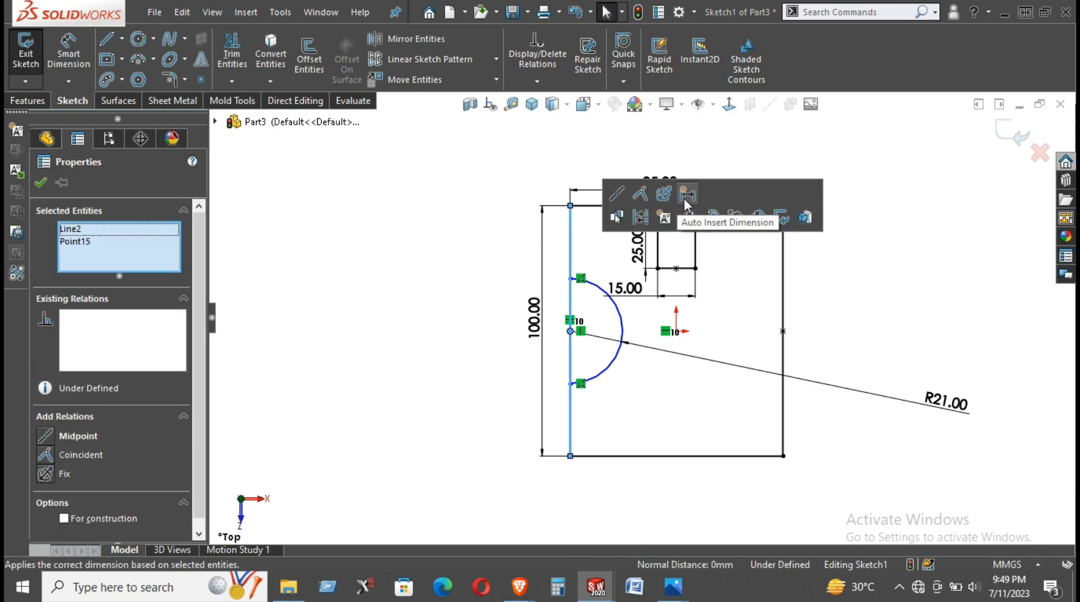
left_click(643, 194)
left_click(838, 304)
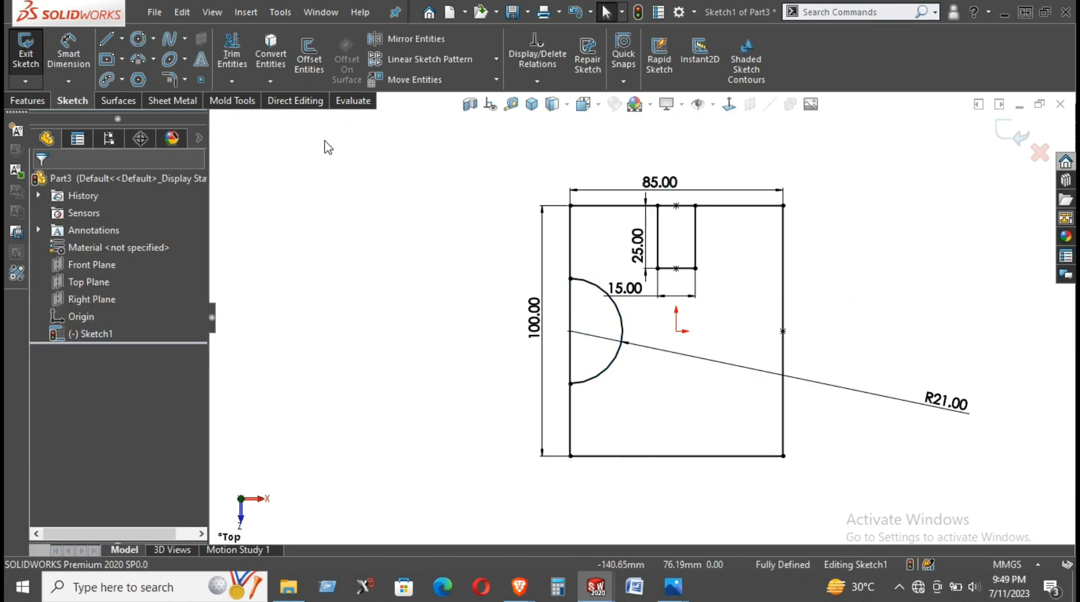
- Trim away the part of the left edge that lies between the arc's endpoints
left_click(234, 45)
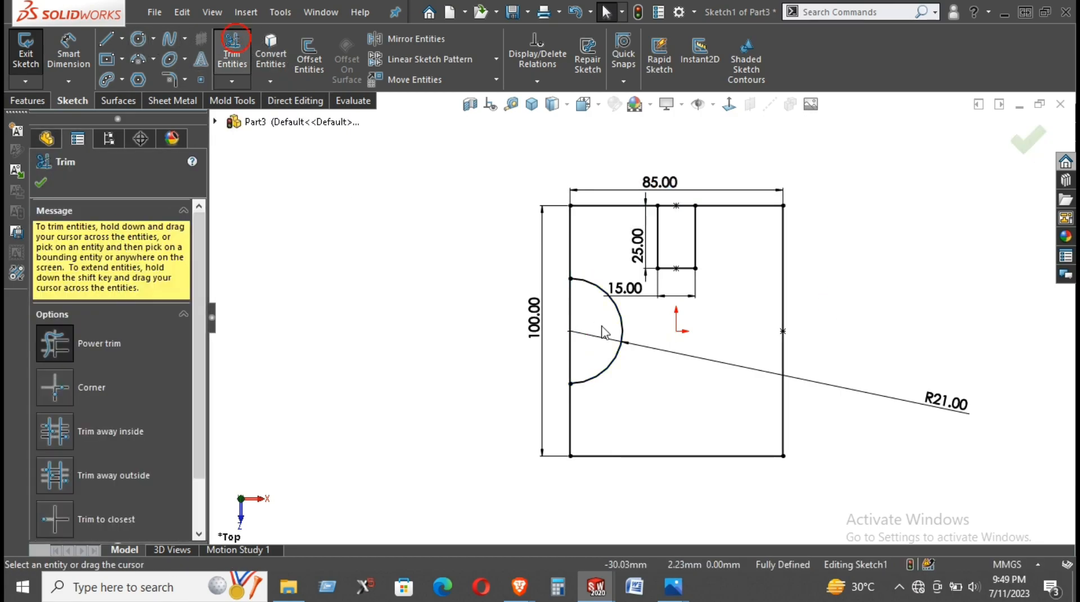
left_click(787, 257)
left_click(786, 257)
left_click(852, 262)
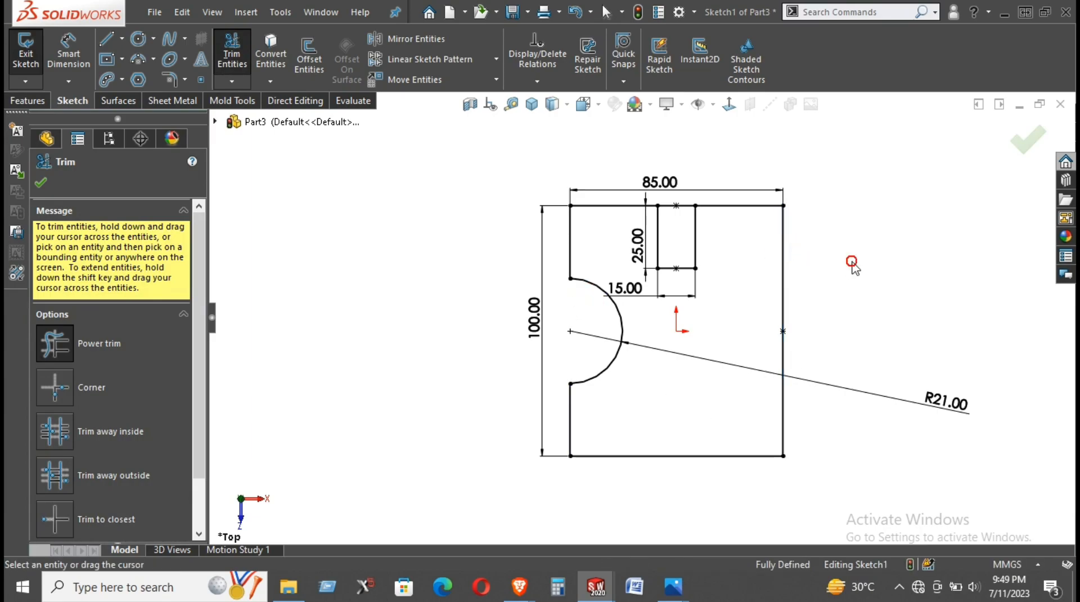
key("Escape")
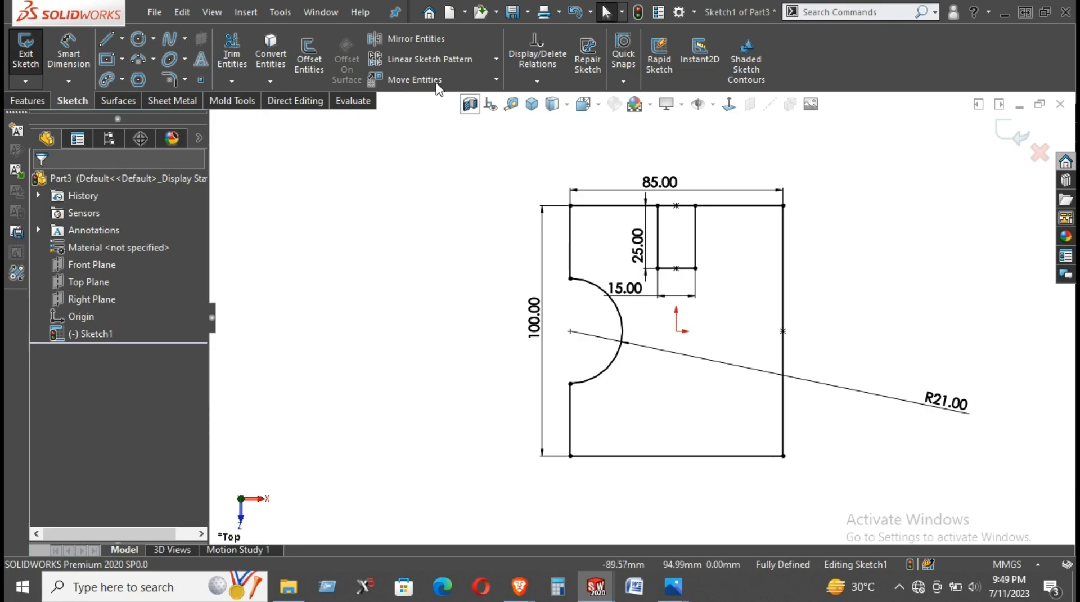
- Trim away the part of the top edge that closes the rectangular notch
left_click(113, 45)
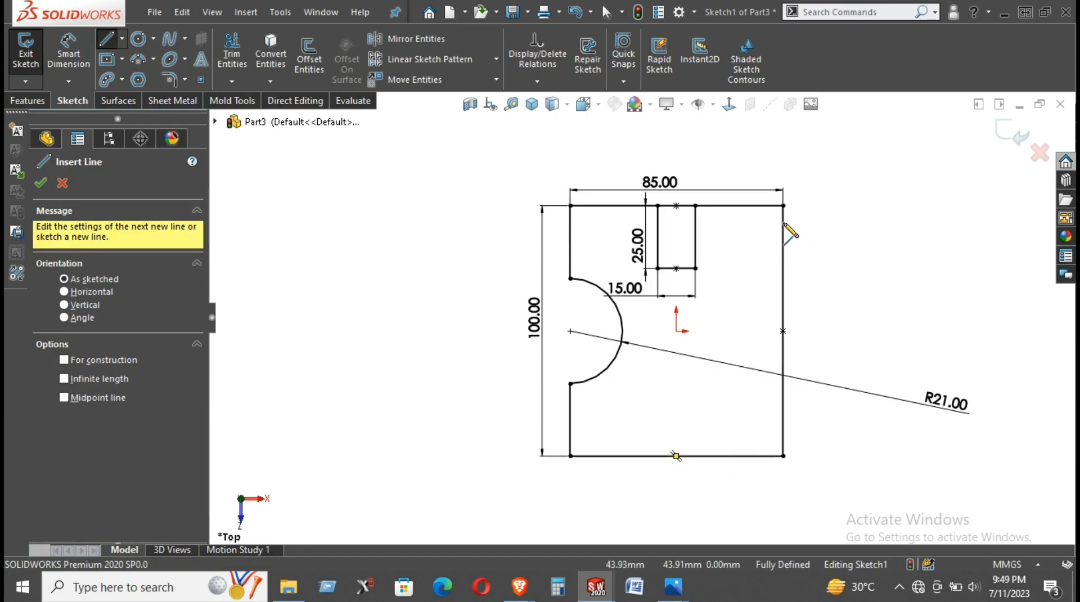
left_click(232, 53)
scroll(681, 186, "down", 5)
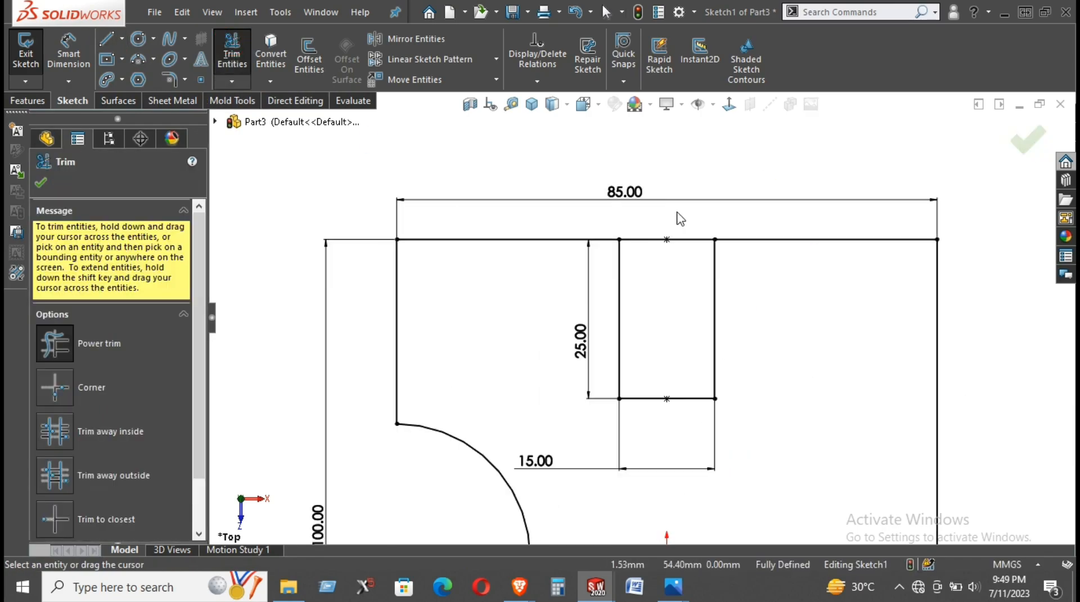
left_click_drag(651, 304, 637, 235)
scroll(690, 298, "up", 5)
right_click(835, 278)
left_click(864, 320)
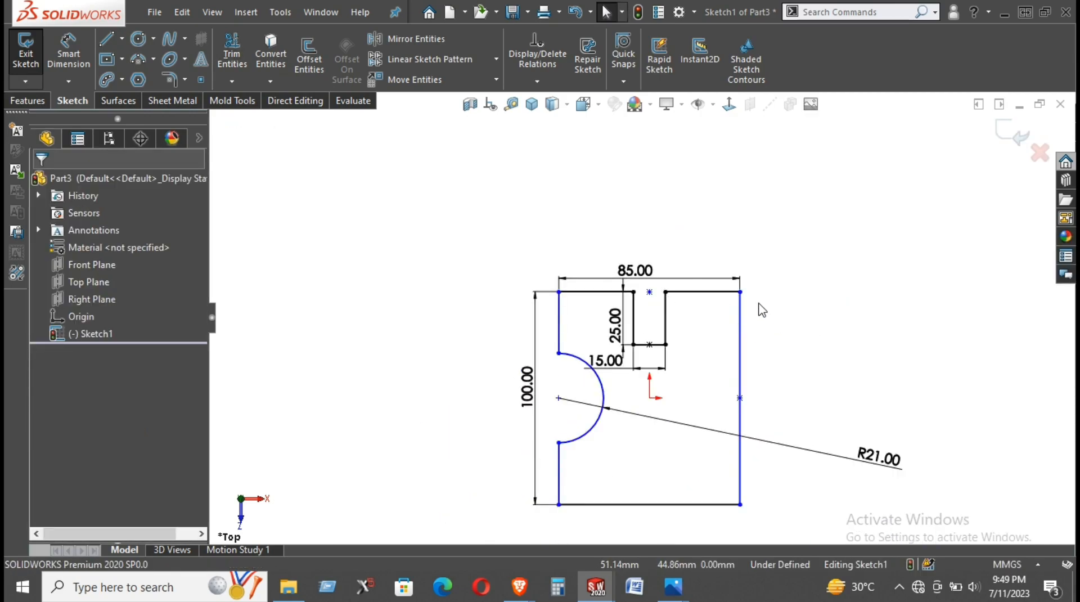
- Dimension the top edge segment between the notch and the upper-right corner to 35 mm
scroll(678, 283, "down", 2)
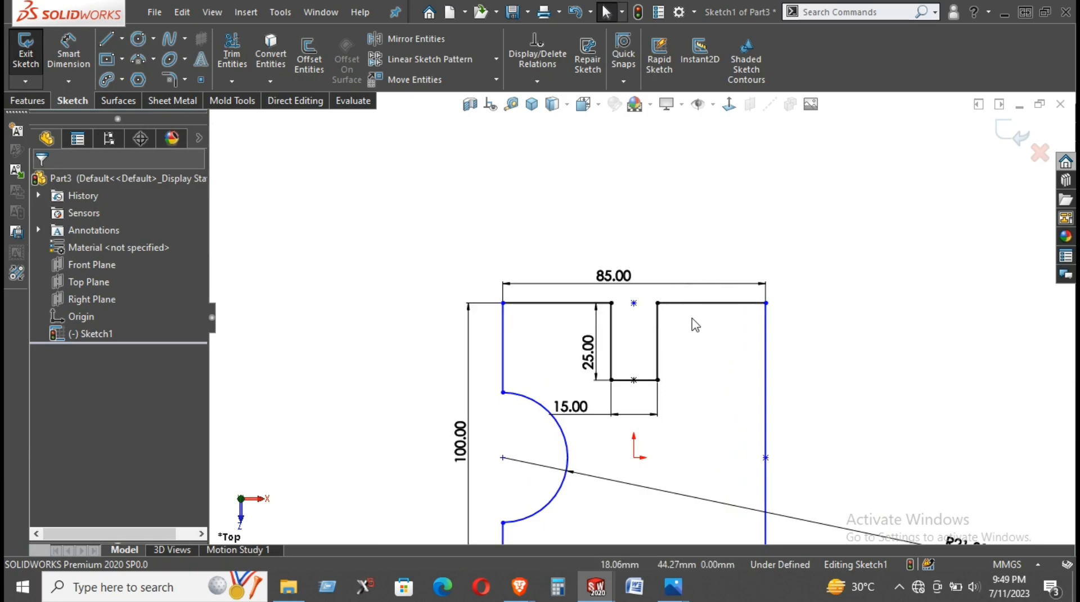
scroll(696, 325, "up", 2)
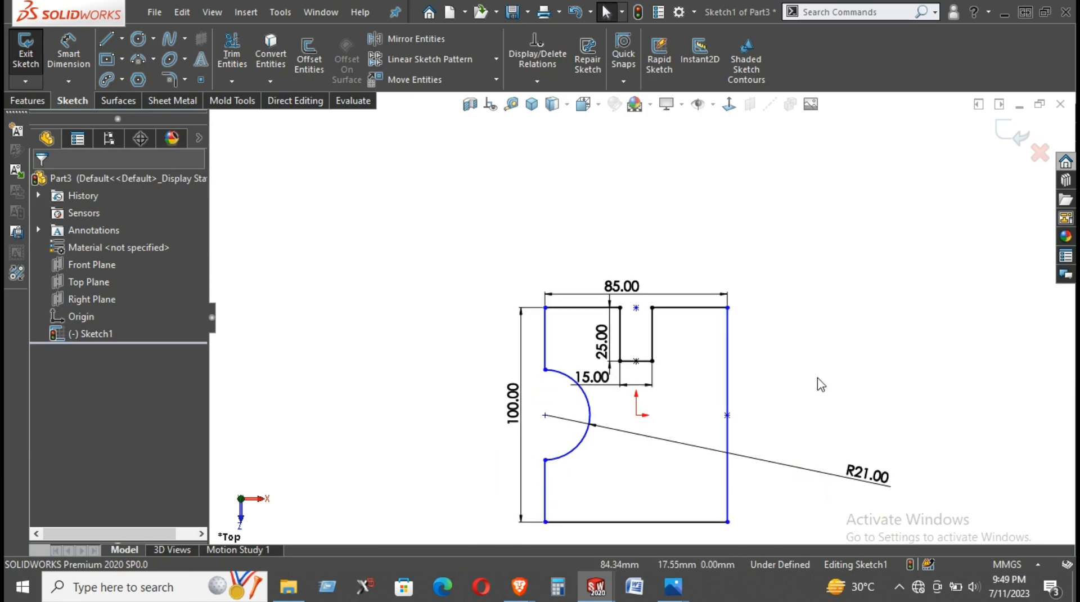
right_click_drag(890, 380, 891, 343)
left_click(691, 307)
left_click(692, 246)
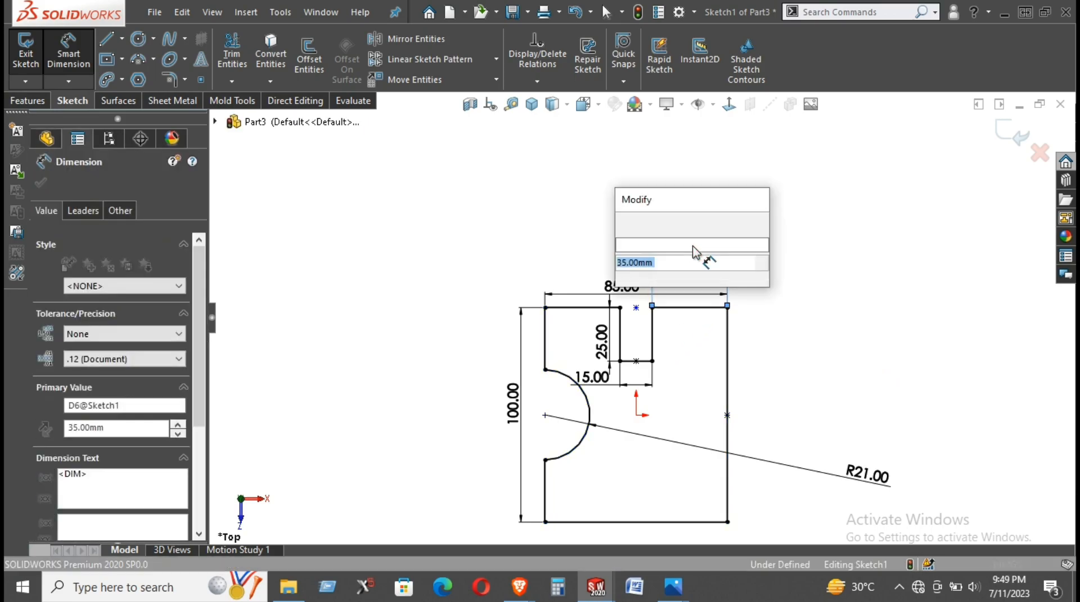
type("35")
key("Return")
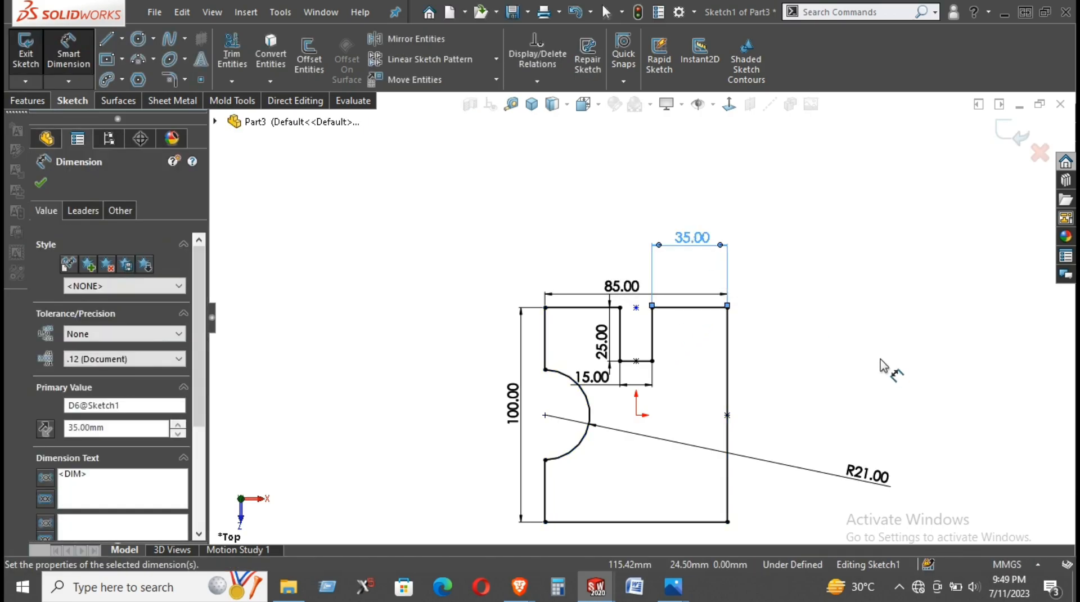
left_click(839, 313)
scroll(726, 447, "up", 2)
scroll(726, 448, "down", 2)
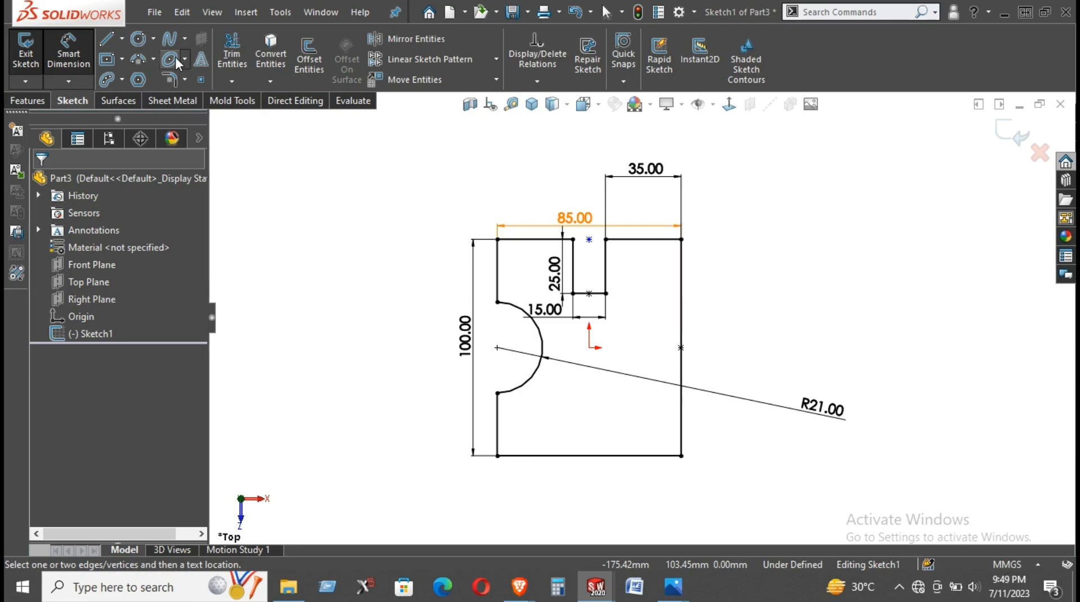
- Sketch a horizontal centerline about 24 mm long from the origin toward the right edge
left_click(121, 39)
left_click(143, 77)
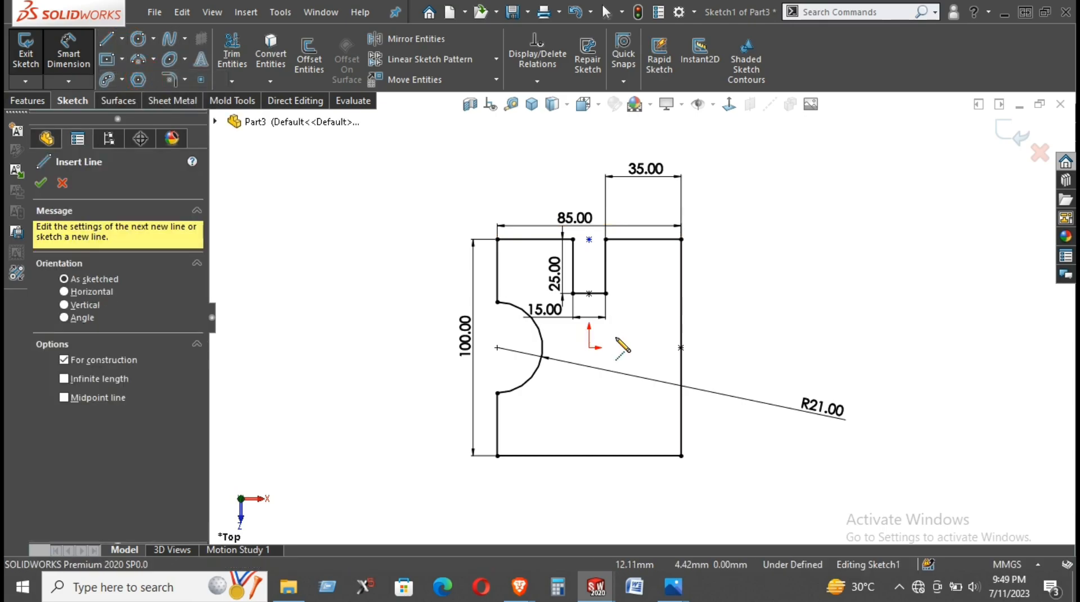
left_click(589, 348)
left_click(642, 348)
right_click(772, 286)
left_click(810, 298)
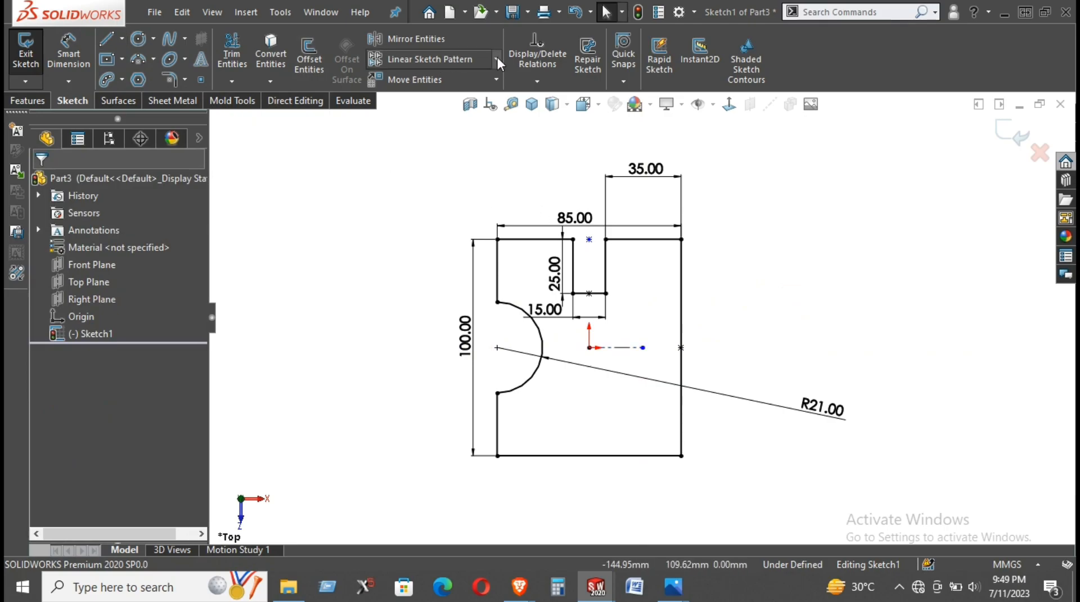
- Mirror the top notch's three lines about the horizontal centerline, keeping the original lines
left_click(417, 38)
left_click(600, 317)
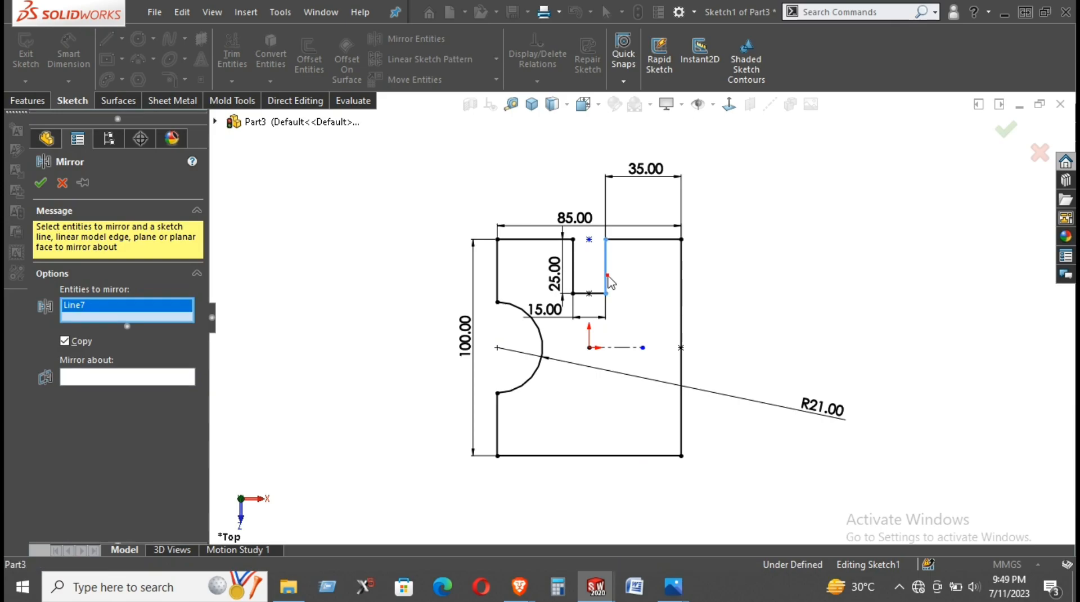
left_click(604, 288)
left_click(572, 273)
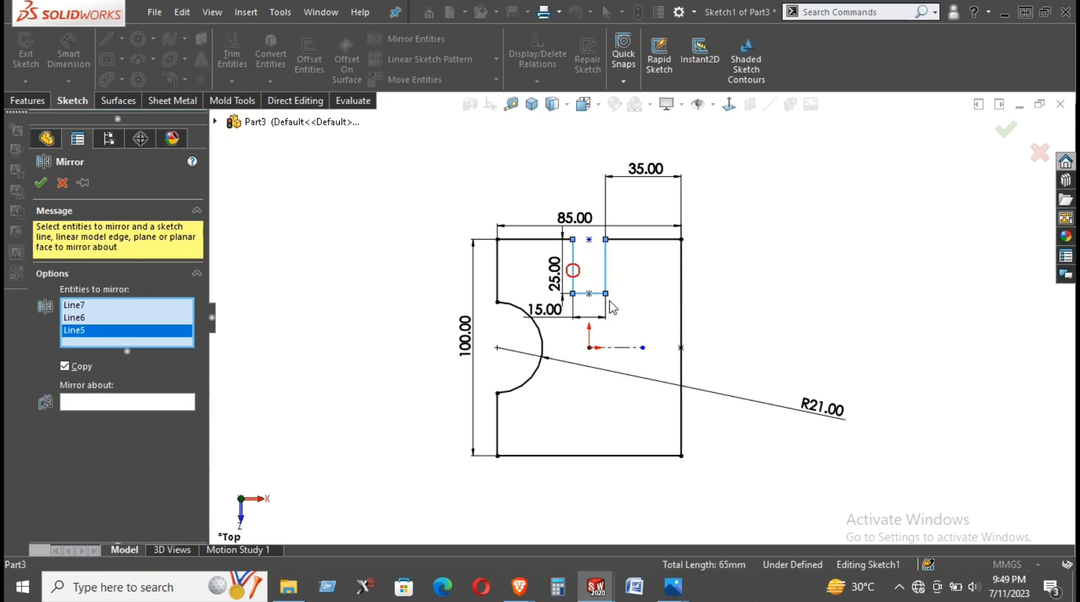
left_click(155, 400)
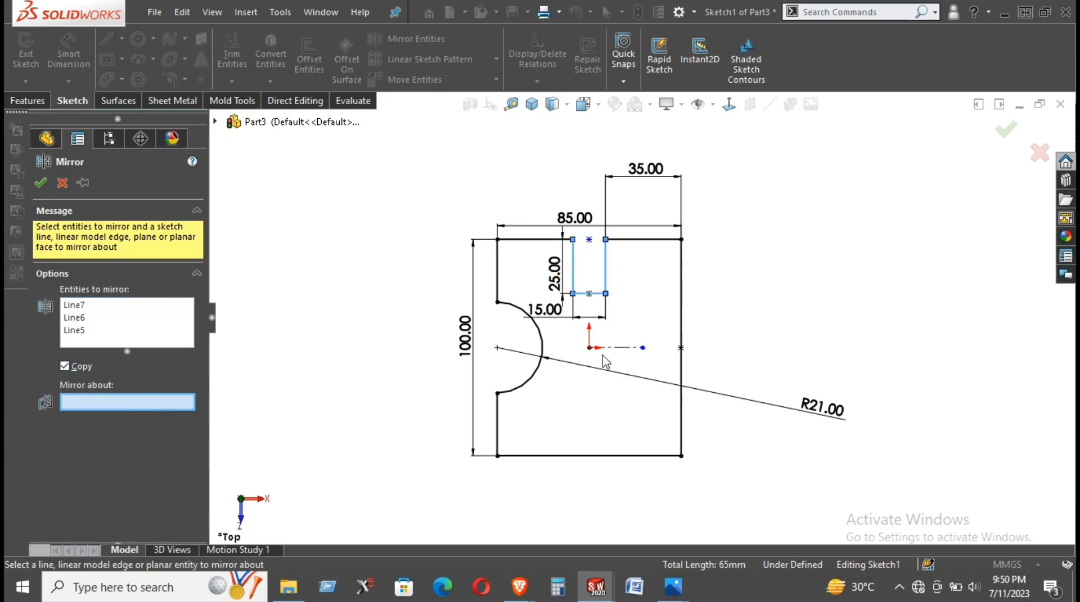
left_click(618, 347)
left_click(40, 183)
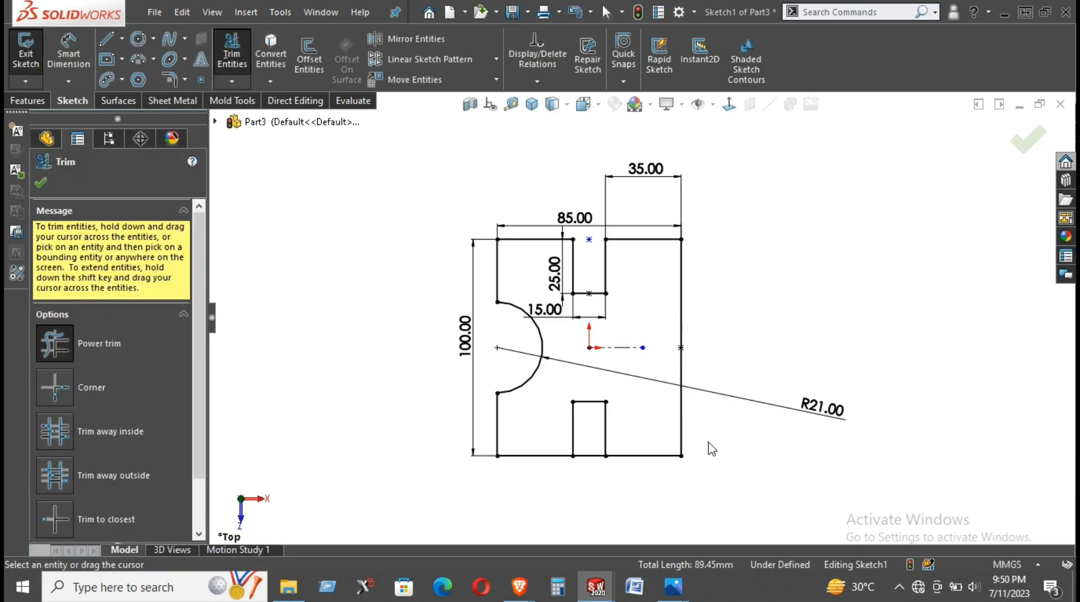
- Trim away the part of the bottom edge that closes the mirrored notch
scroll(707, 446, "down", 3)
right_click(752, 315)
left_click(796, 338)
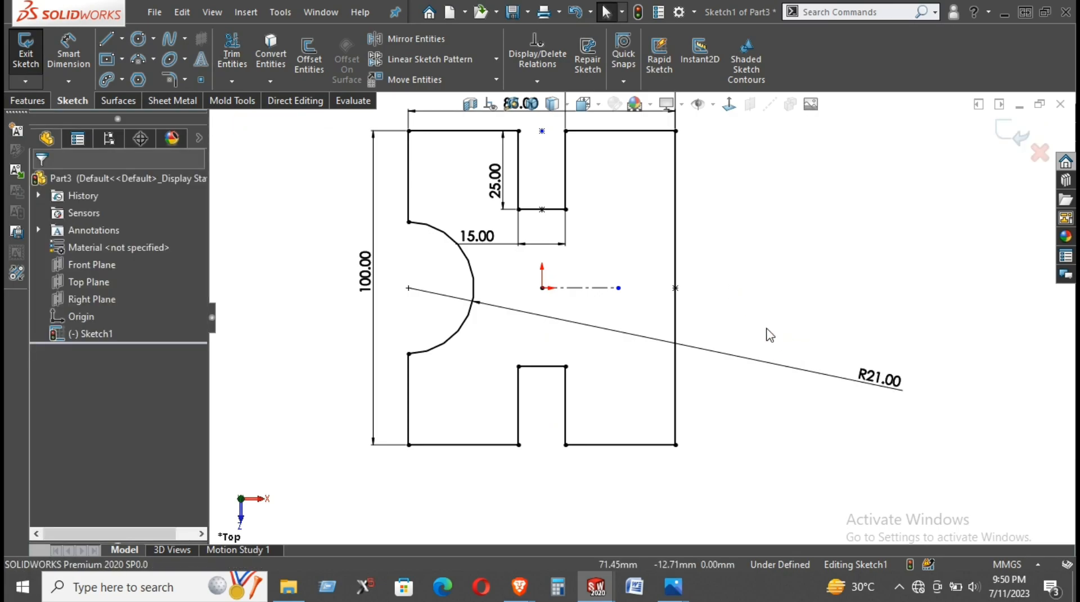
scroll(608, 244, "up", 1)
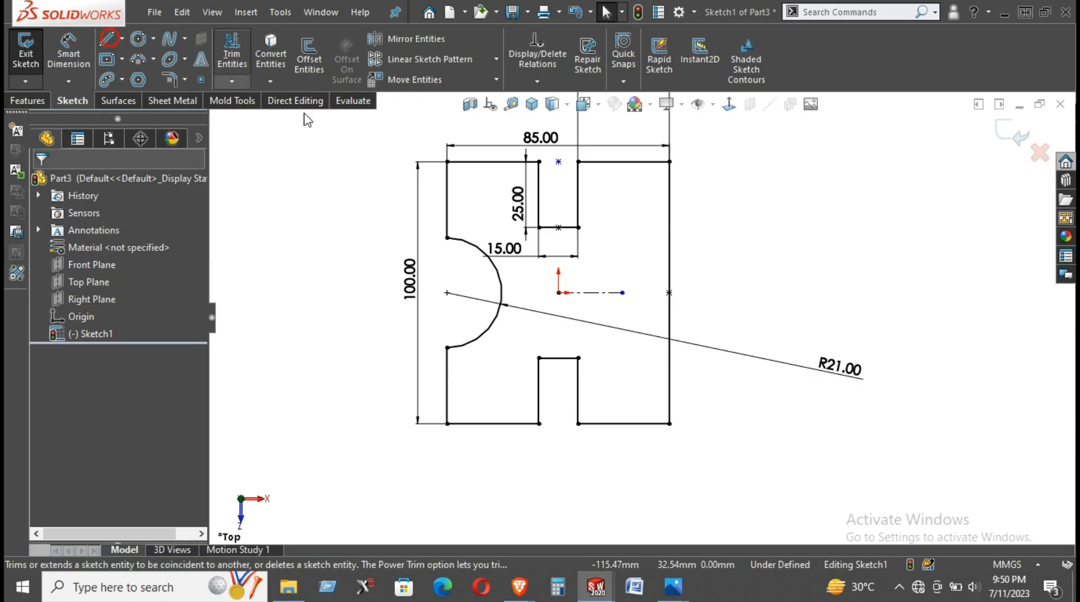
- Sketch three connected lines forming a rectangular notch on the right edge, about 20 mm deep and 30 mm high
left_click(107, 40)
left_click(669, 269)
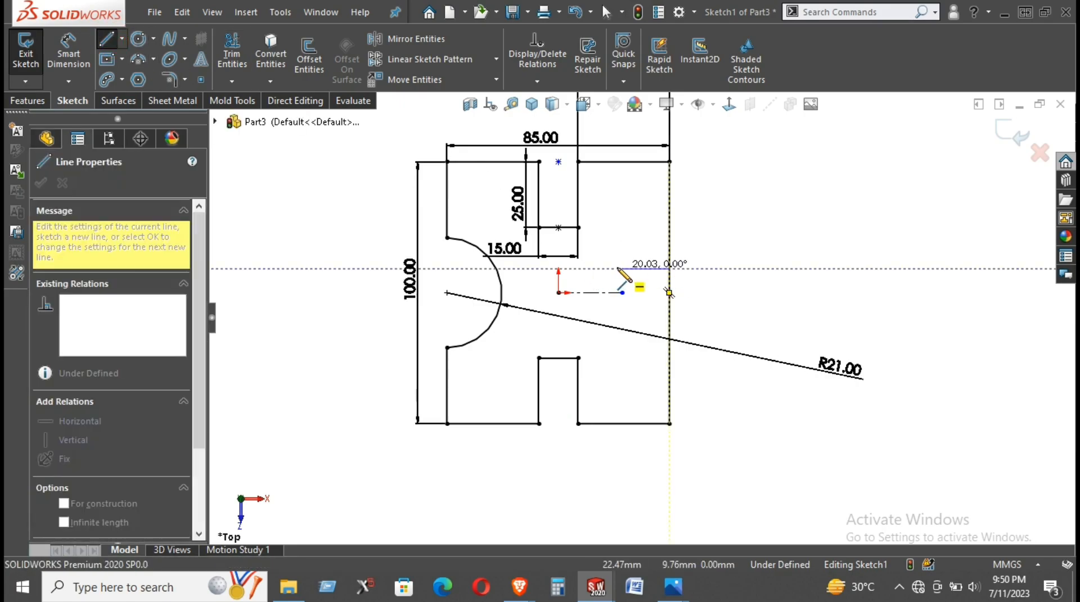
left_click(617, 268)
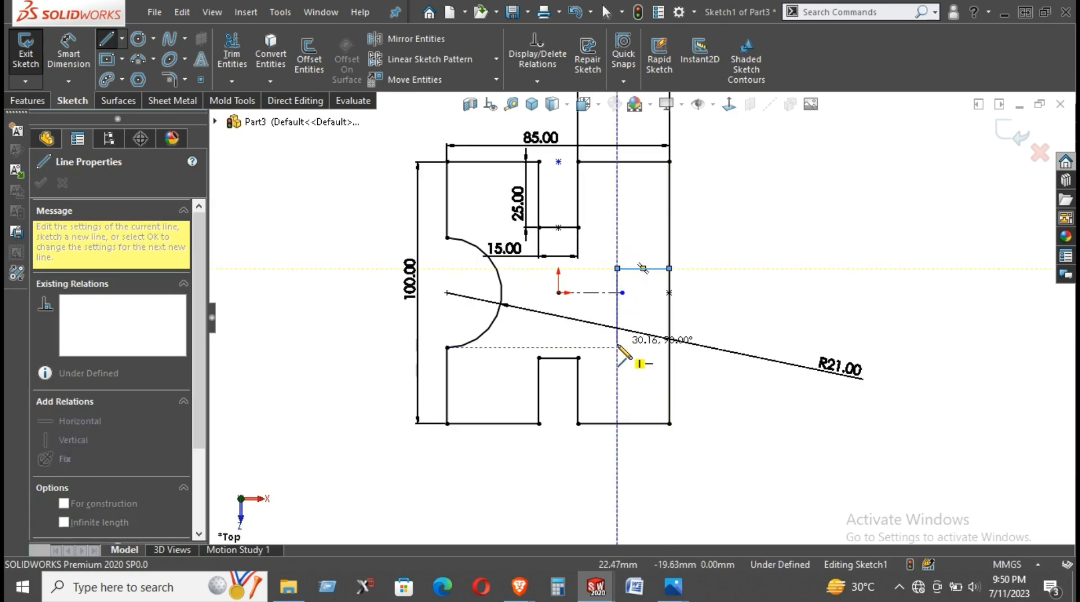
left_click(618, 347)
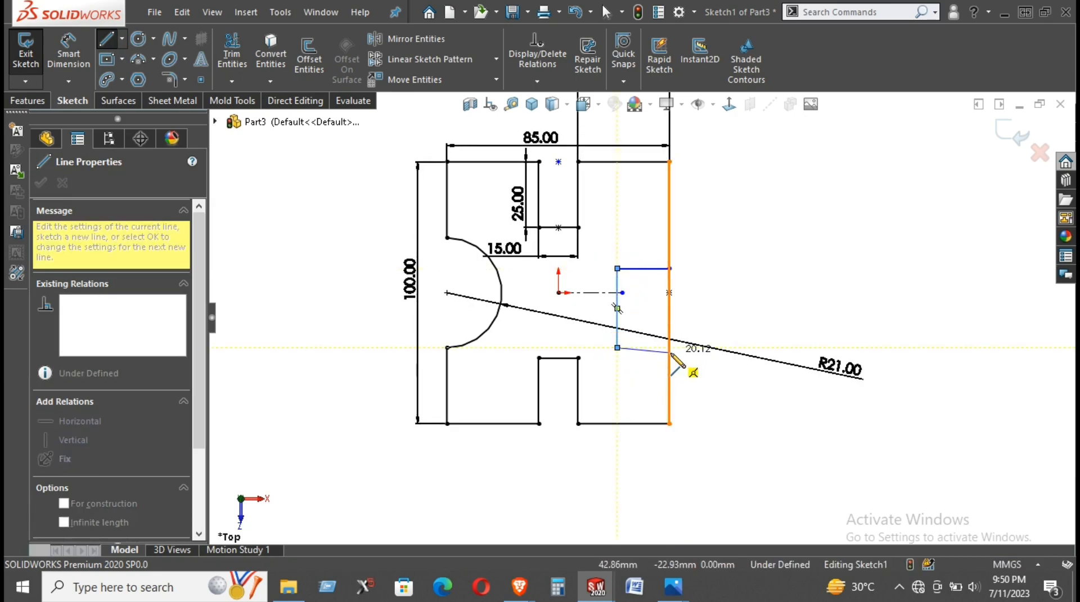
left_click(668, 348)
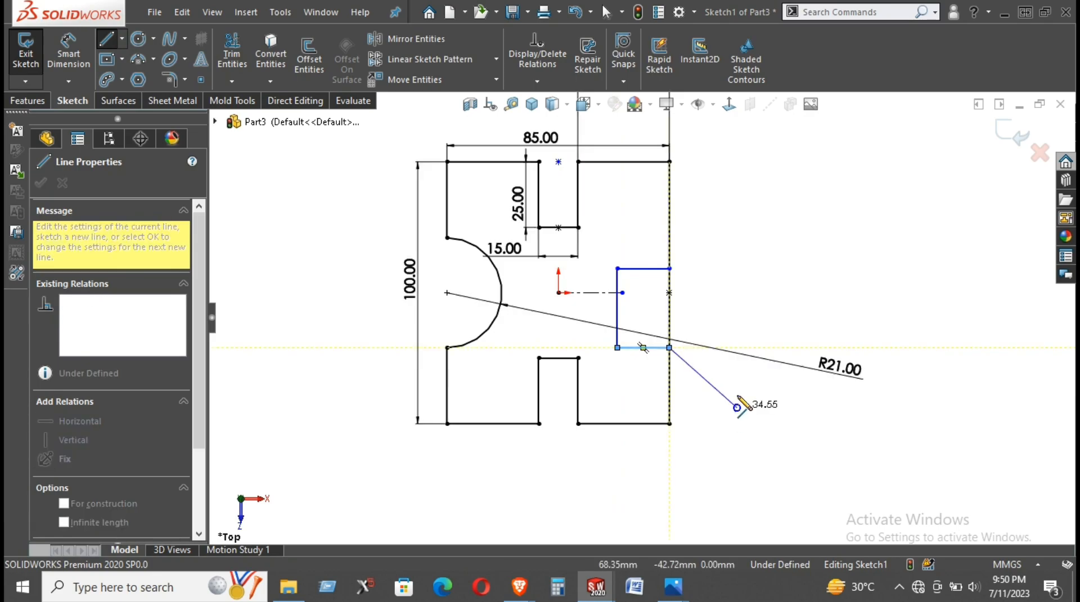
right_click_drag(738, 405, 738, 229)
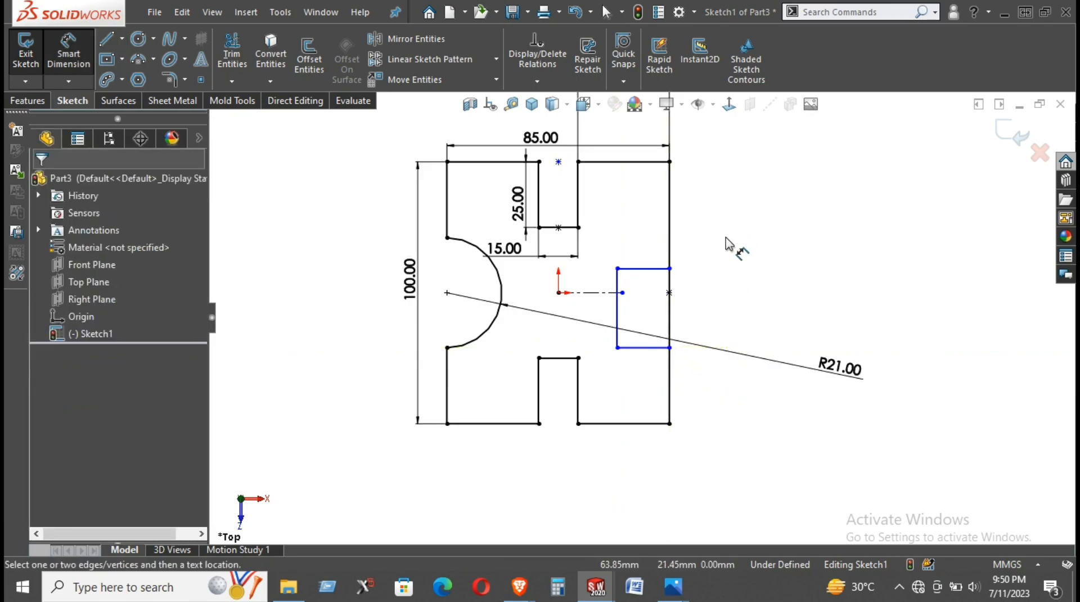
- Dimension the upper line of the right notch to set its depth to 26 mm, and check it against the reference drawing
left_click(645, 268)
left_click(640, 237)
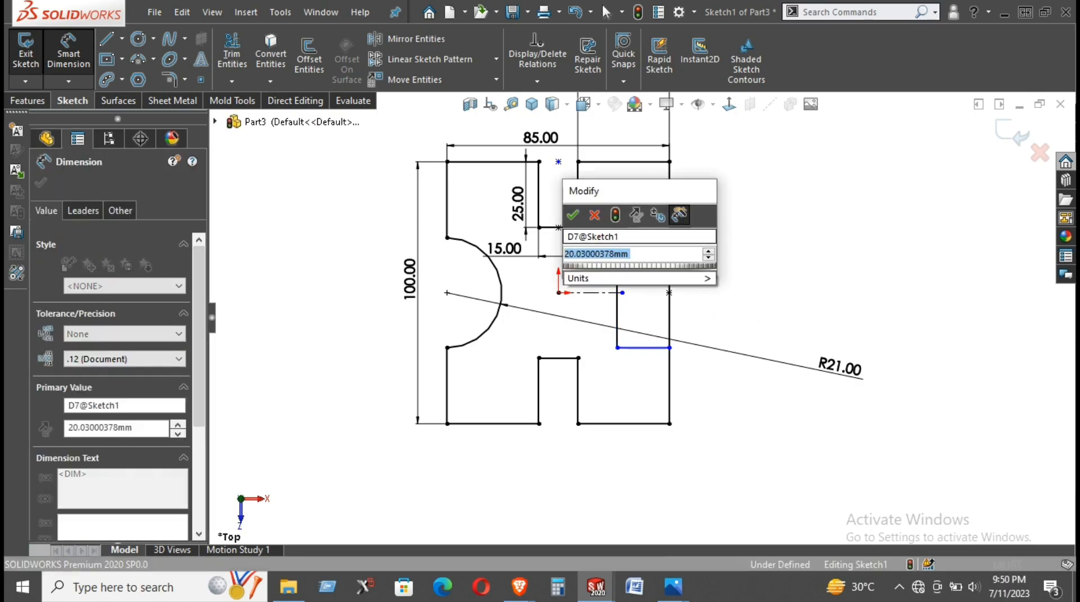
type("20")
key("Return")
left_click(712, 260)
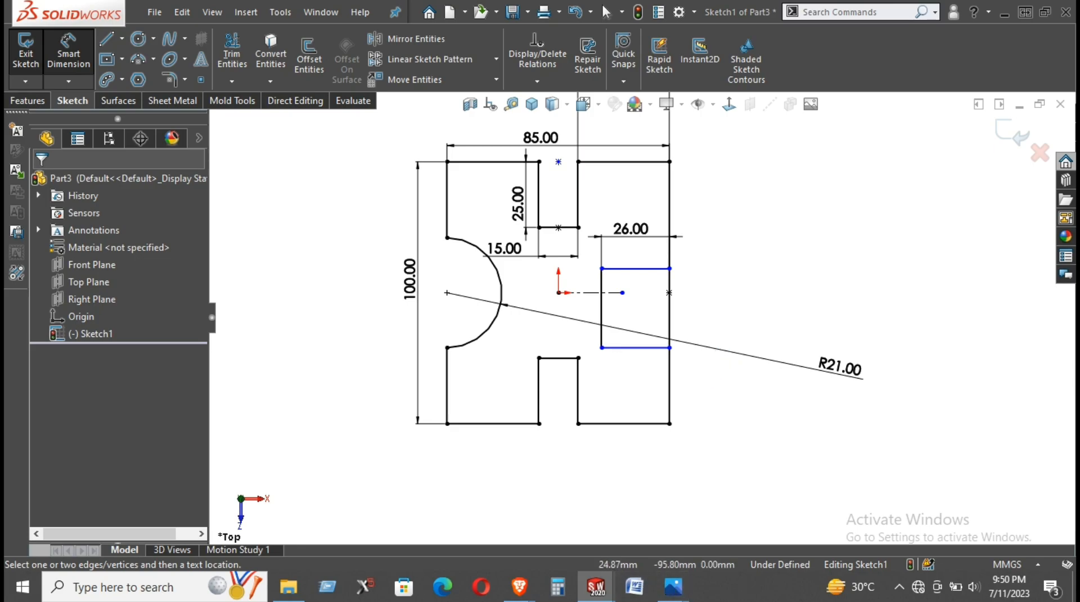
left_click(674, 587)
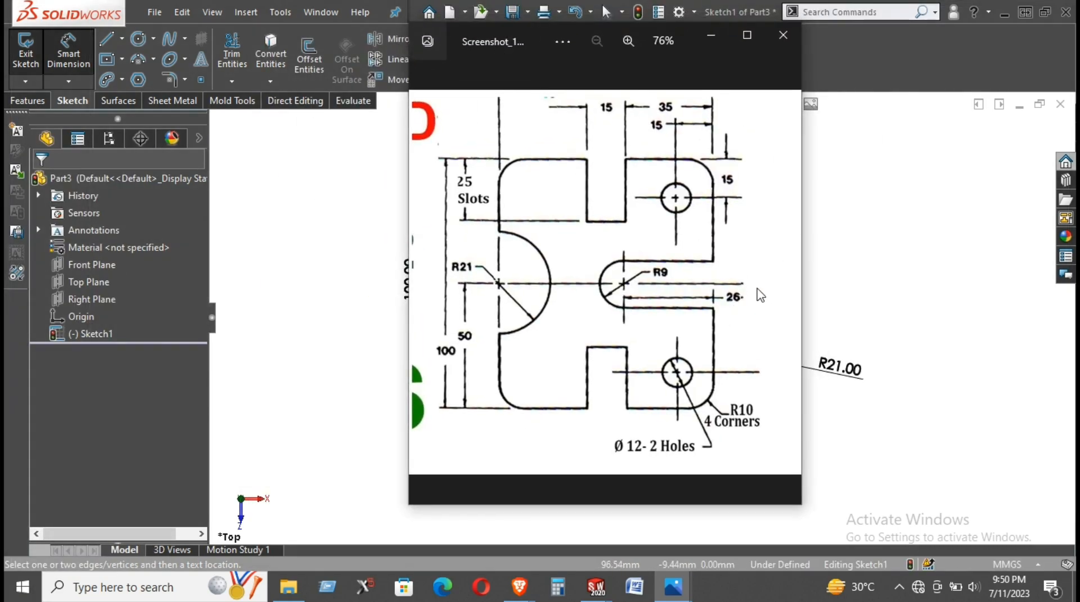
left_click(711, 35)
left_click(640, 348)
left_click(635, 381)
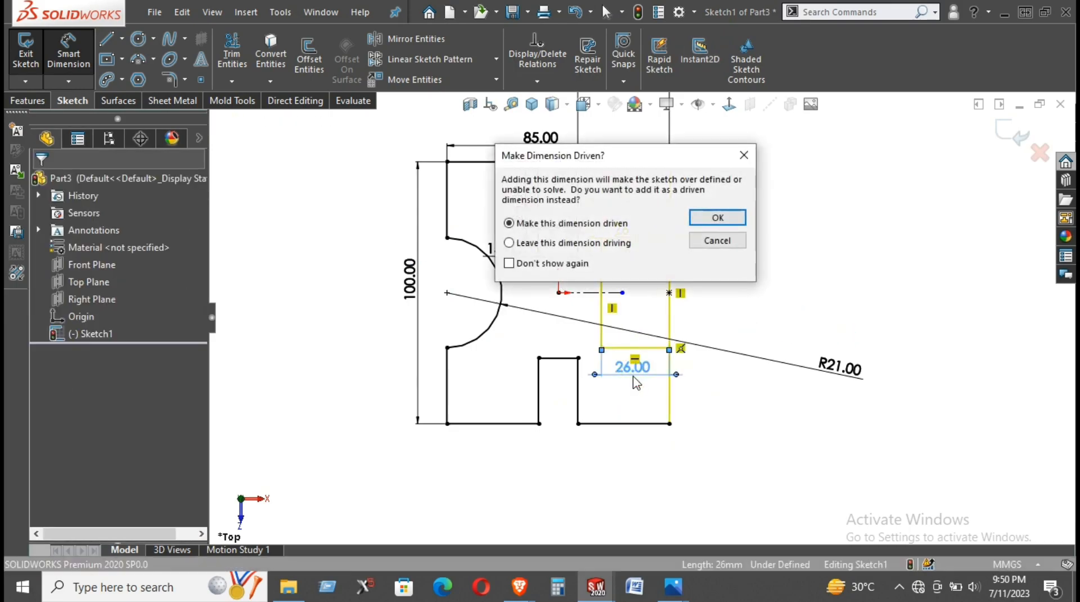
left_click(748, 162)
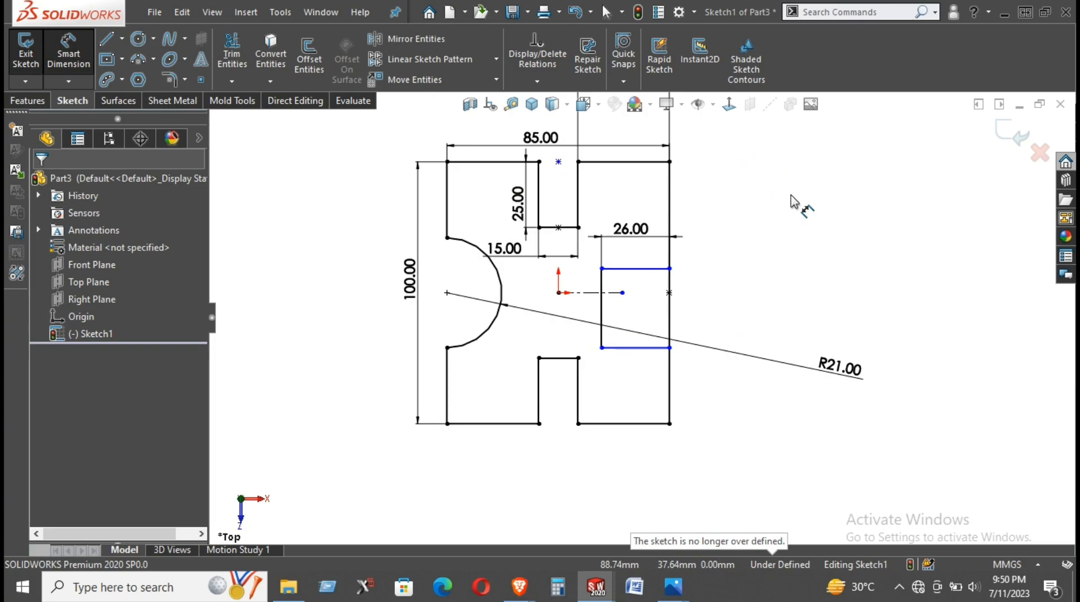
right_click(796, 194)
left_click(816, 243)
- Place a sketch point at the middle of the right notch's inner vertical line
left_click_drag(669, 269, 676, 245)
left_click(200, 80)
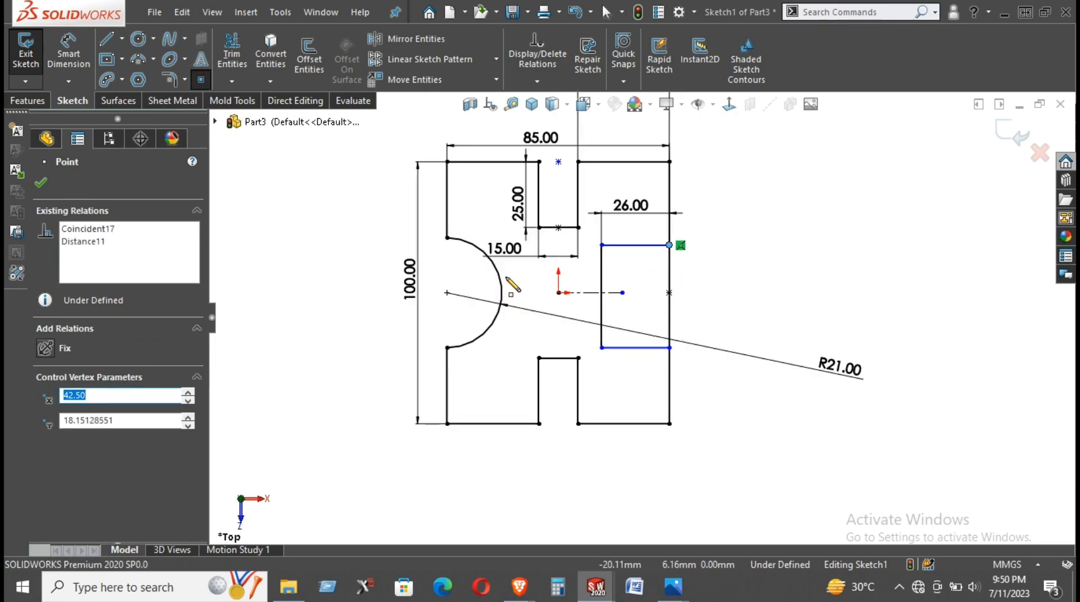
left_click(602, 294)
right_click(788, 235)
left_click(813, 248)
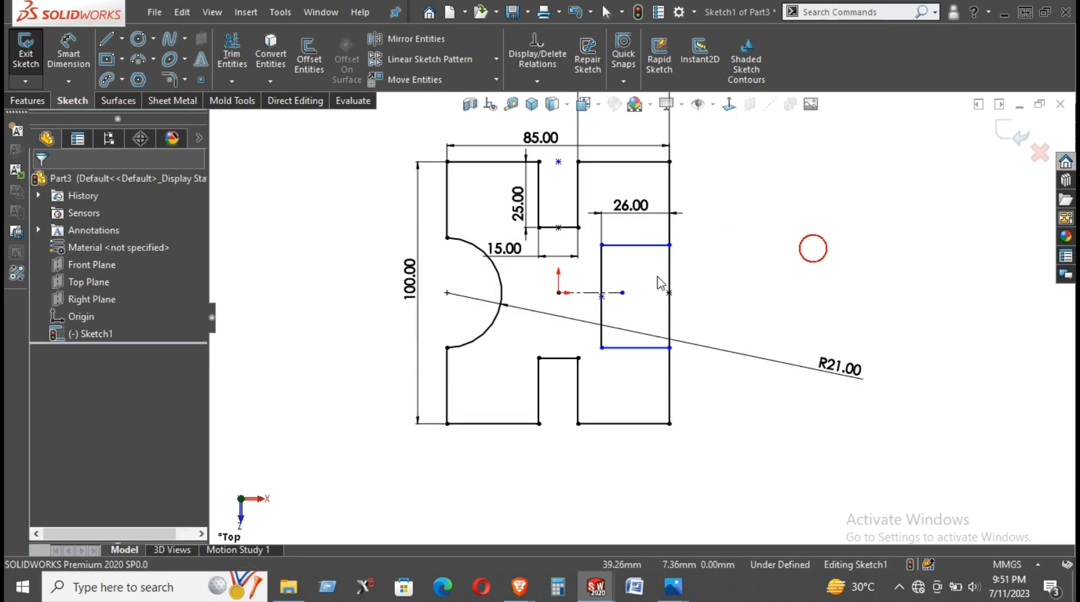
- Constrain the new point to the horizontal centerline and shrink the right notch to about 24 mm high
left_click(604, 295)
left_click(586, 292, "ctrl")
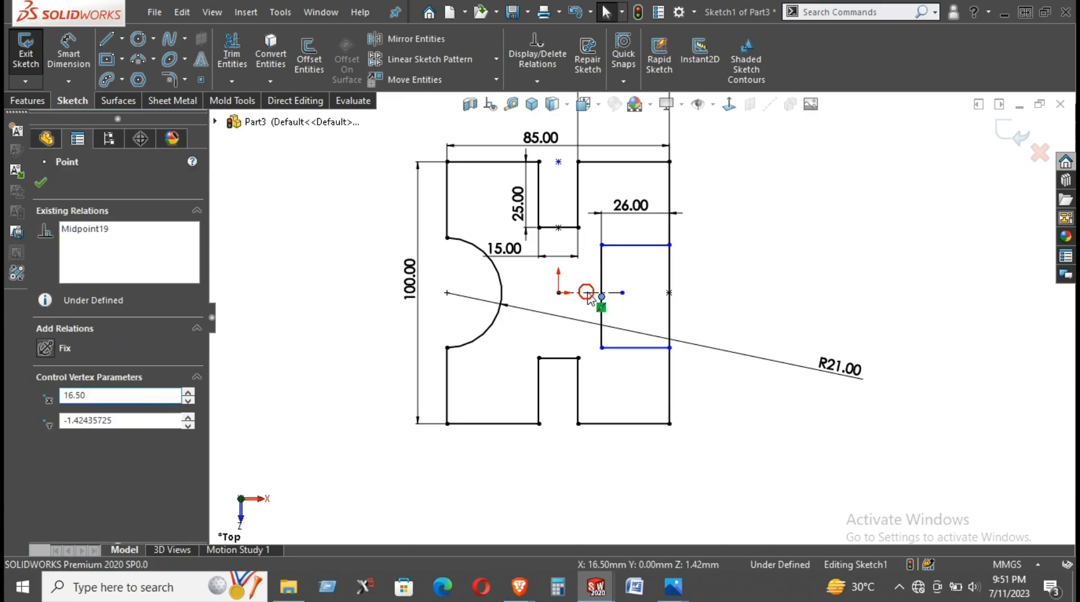
left_click(657, 223)
left_click(773, 311)
left_click_drag(668, 245, 642, 261)
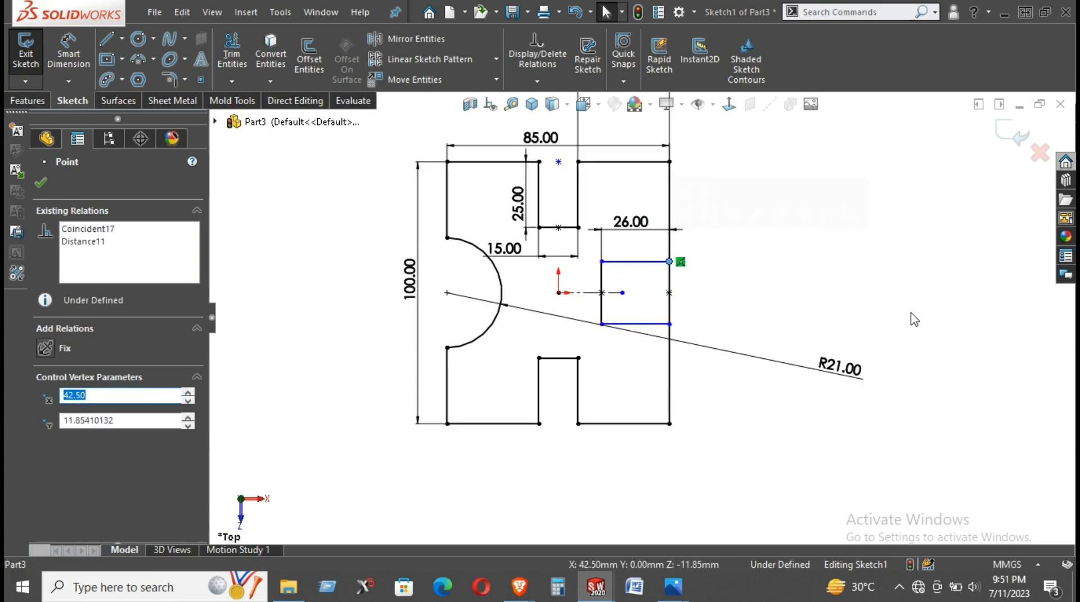
- Examine the reference drawing for the dimensions of the round-ended slot on the right side
mouse_move(684, 595)
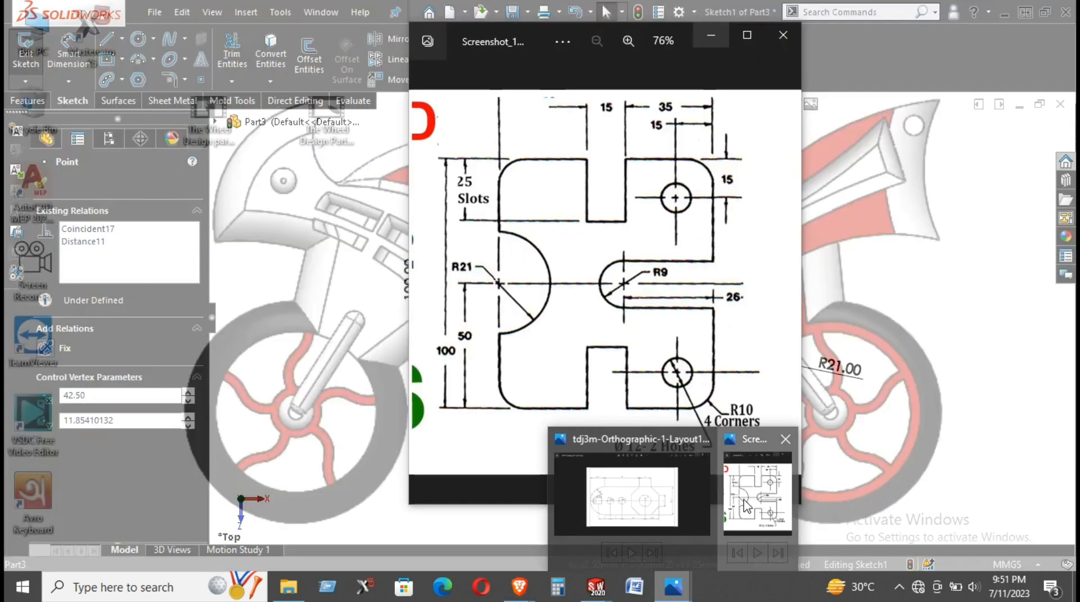
left_click(750, 481)
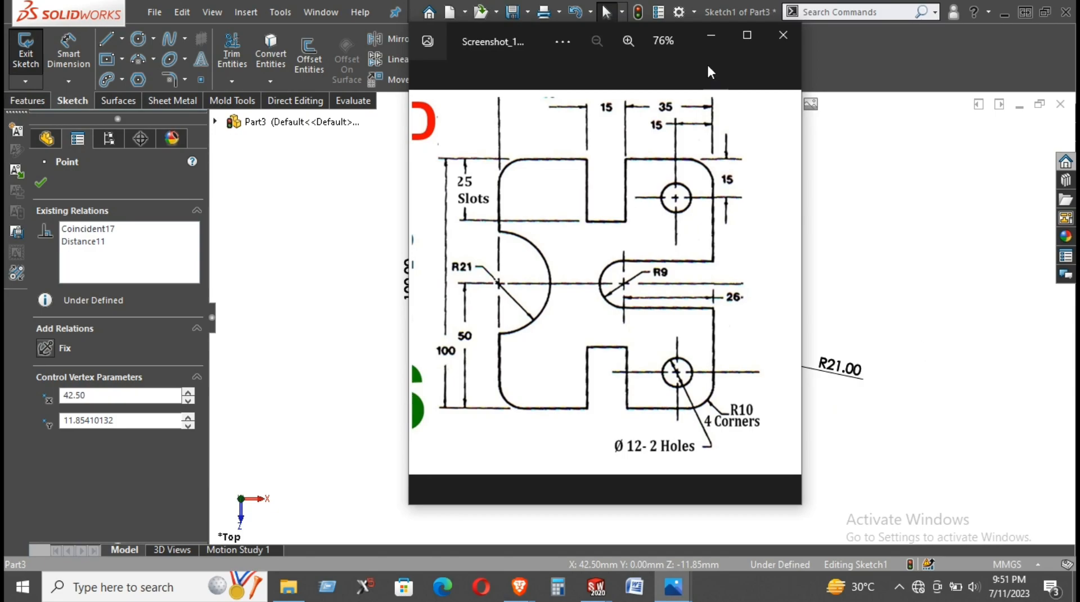
left_click(707, 37)
scroll(697, 187, "down", 1)
scroll(677, 255, "up", 1)
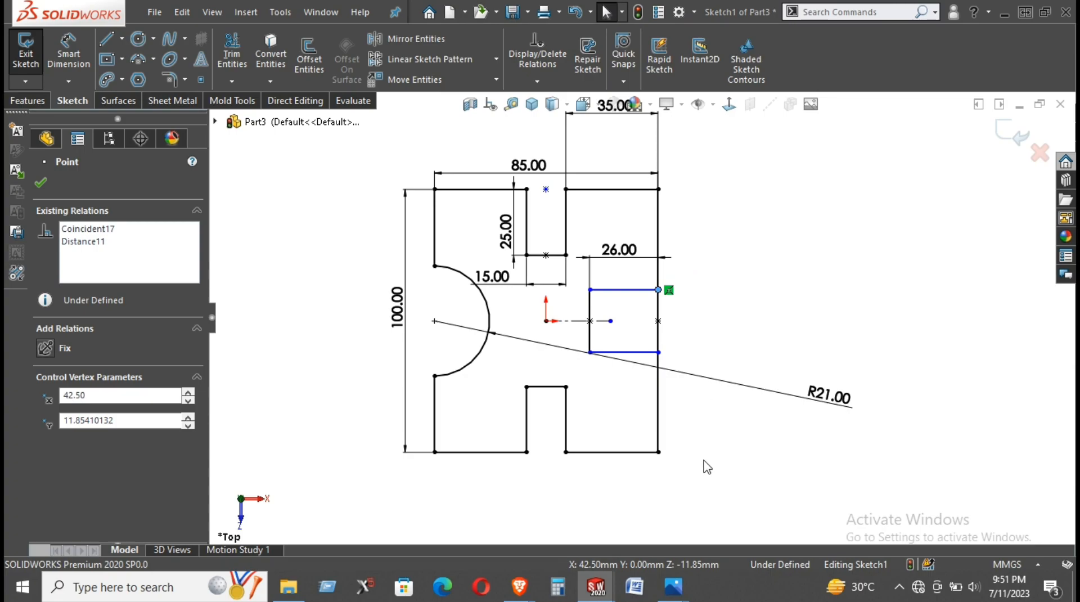
left_click(232, 52)
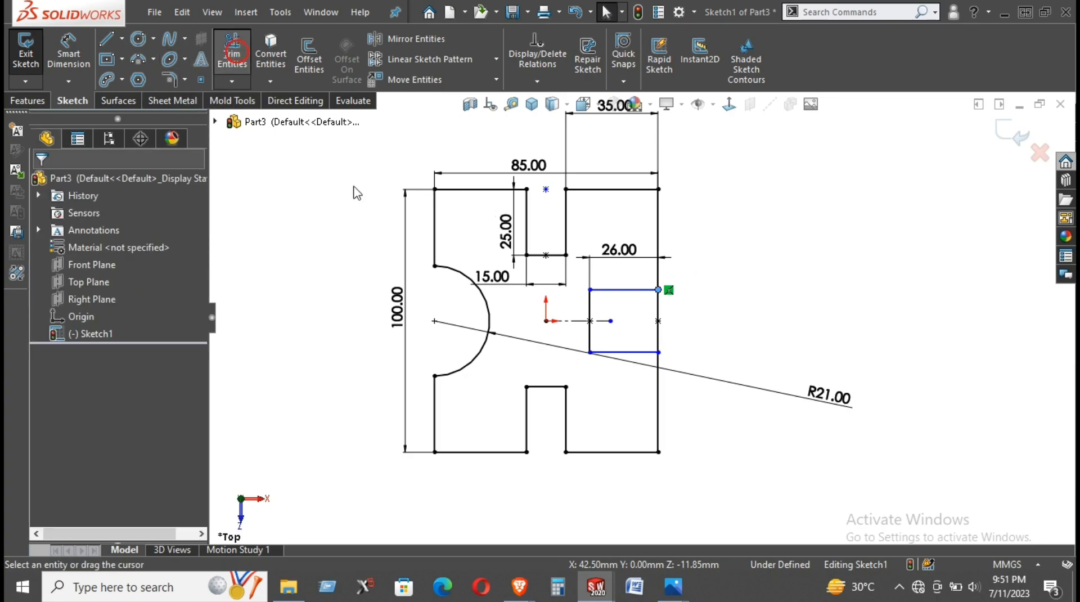
left_click_drag(693, 408, 646, 404)
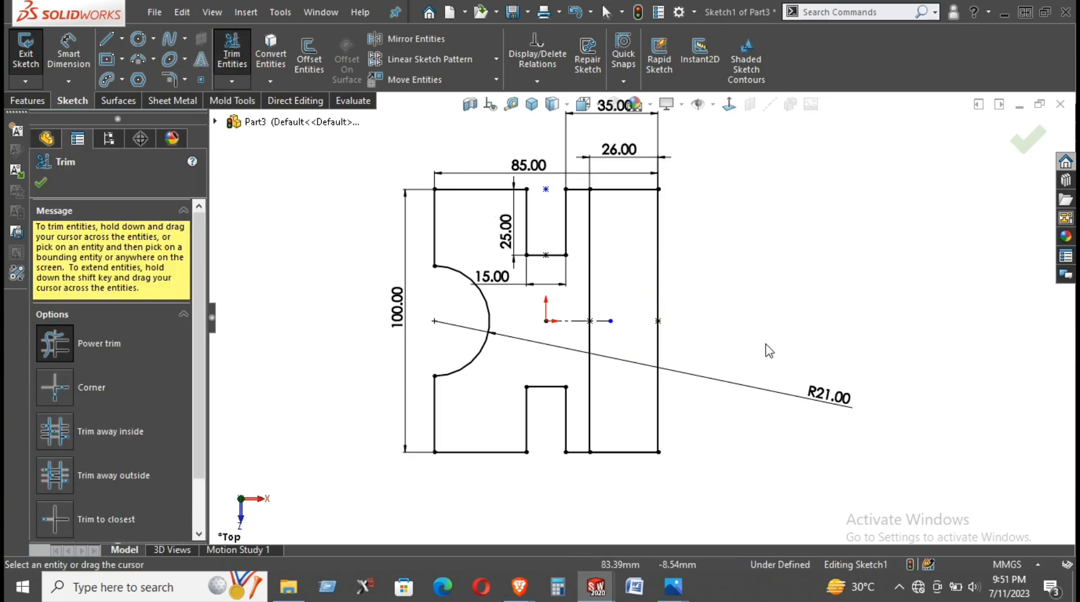
key("Escape")
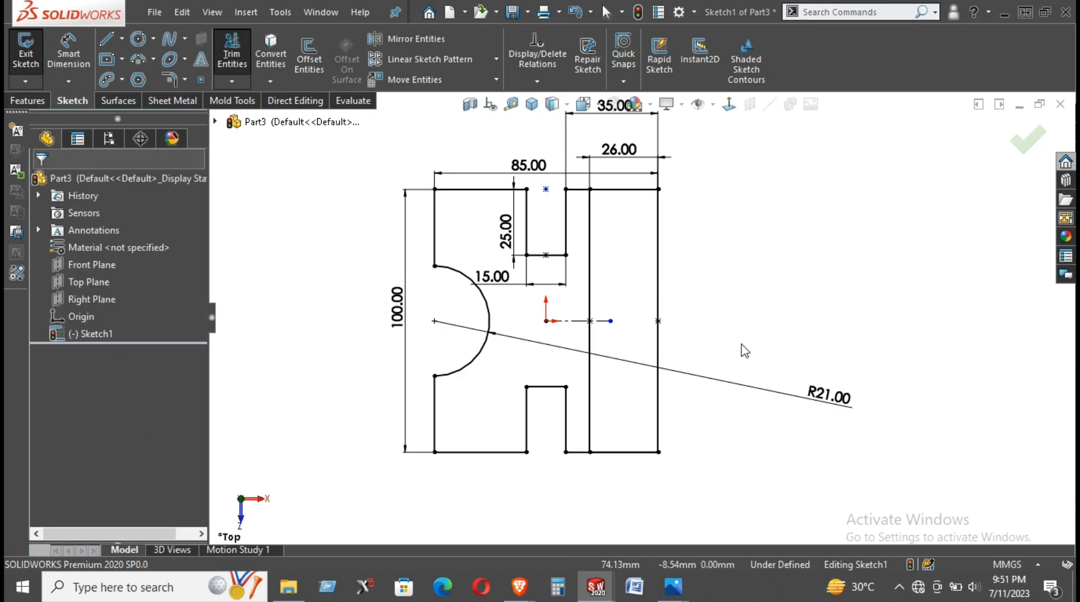
key("ctrl+z")
right_click(724, 288)
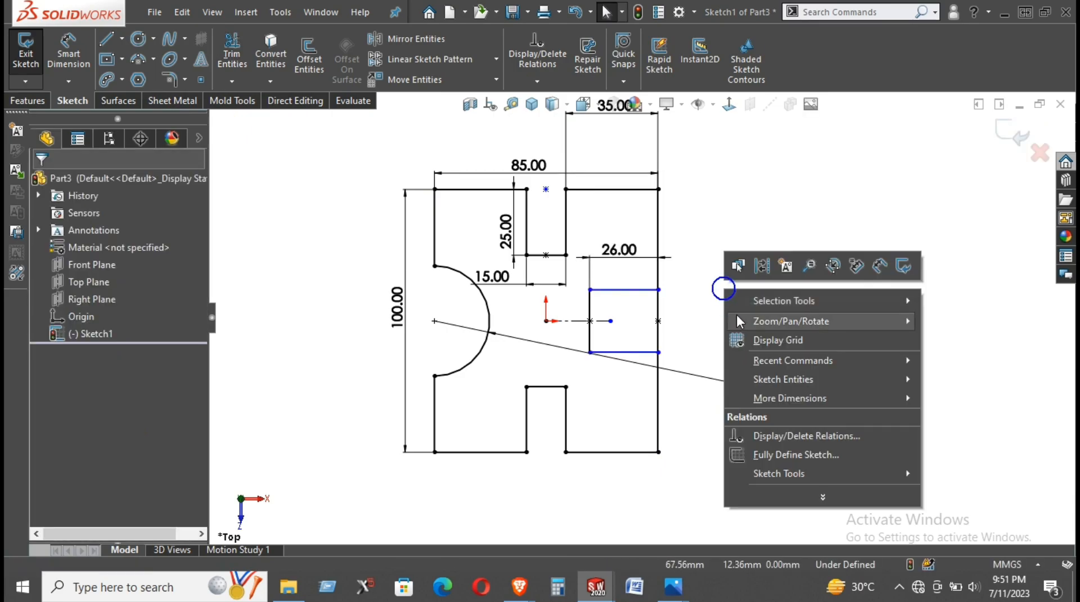
left_click(702, 306)
- Move the R21 dimension text lower and trim away the right edge segment that closes the notch
left_click_drag(820, 390, 744, 428)
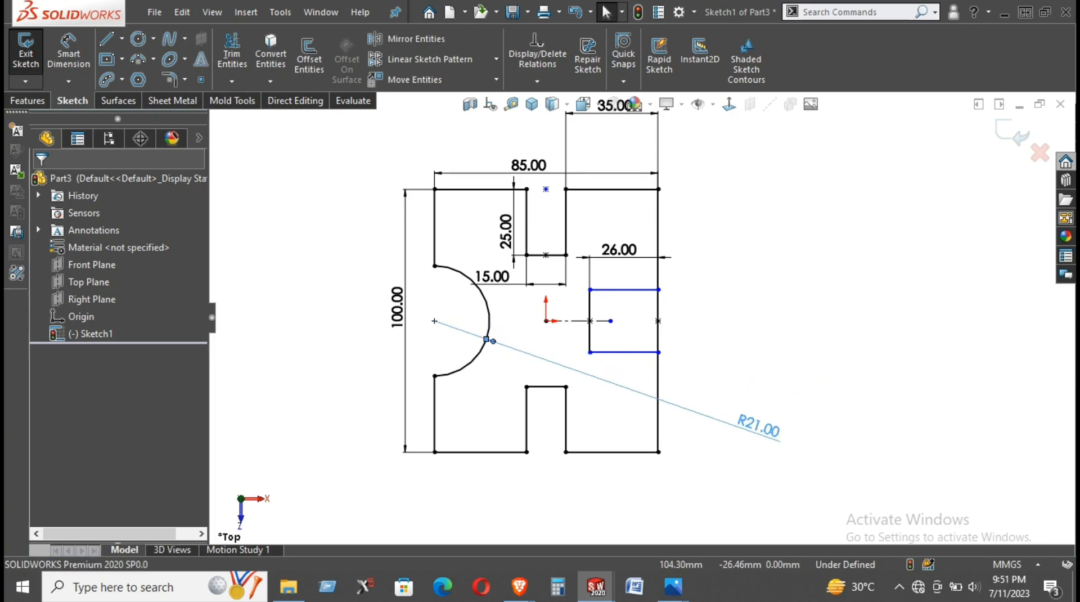
left_click(235, 52)
left_click_drag(691, 330, 647, 331)
- Dimension the right edge segment below the notch and set its length to 35 mm
right_click(715, 275)
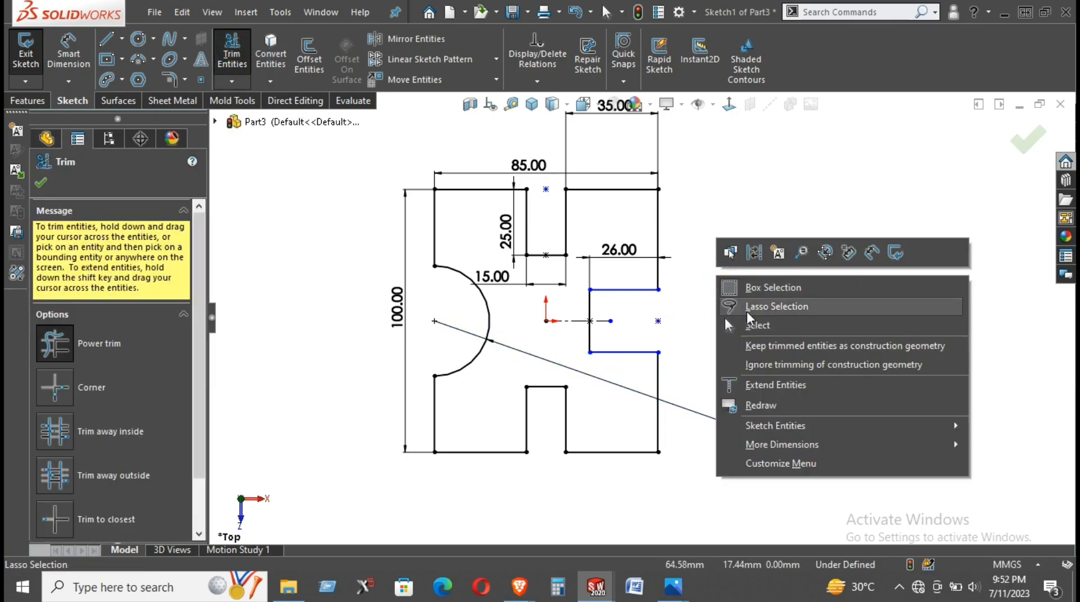
left_click(873, 252)
left_click(658, 401)
left_click(772, 392)
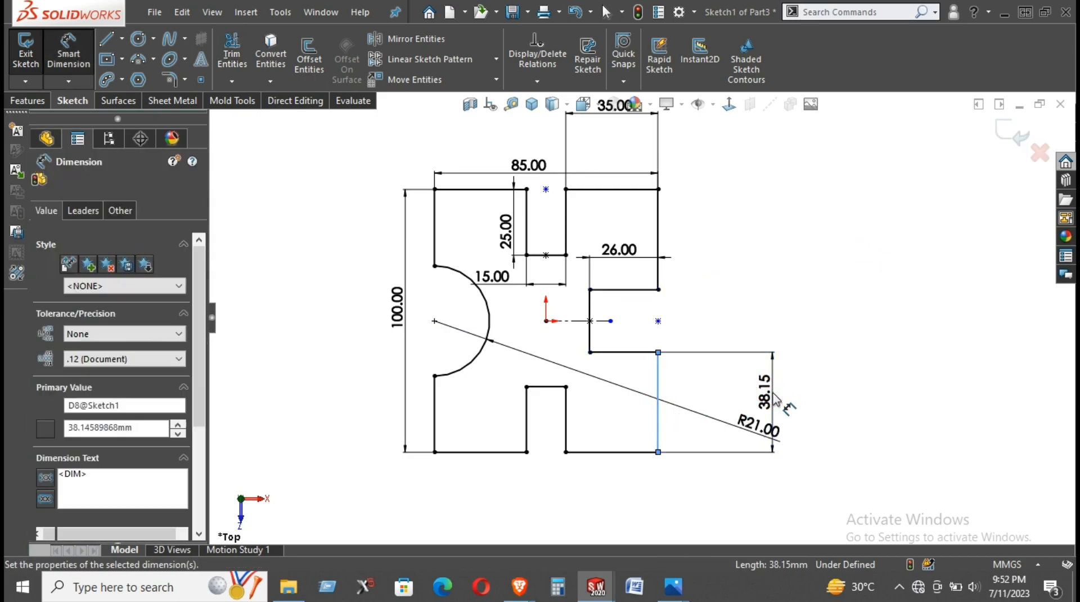
key("Return")
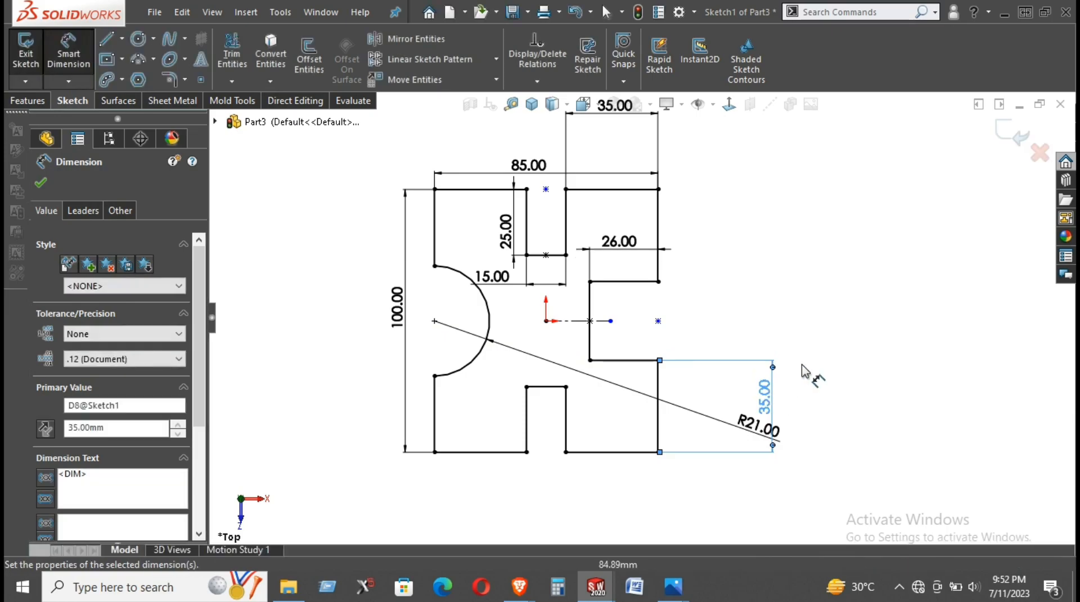
left_click(802, 319)
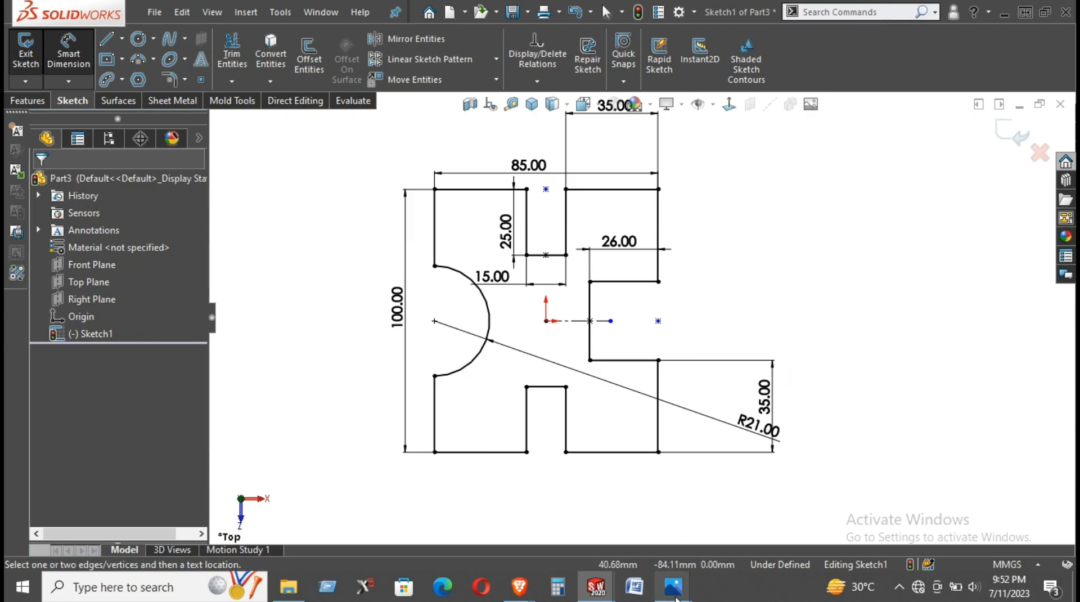
- Check the reference drawing and delete the 35 mm dimension from the right edge segment below the notch
mouse_move(674, 587)
left_click(744, 528)
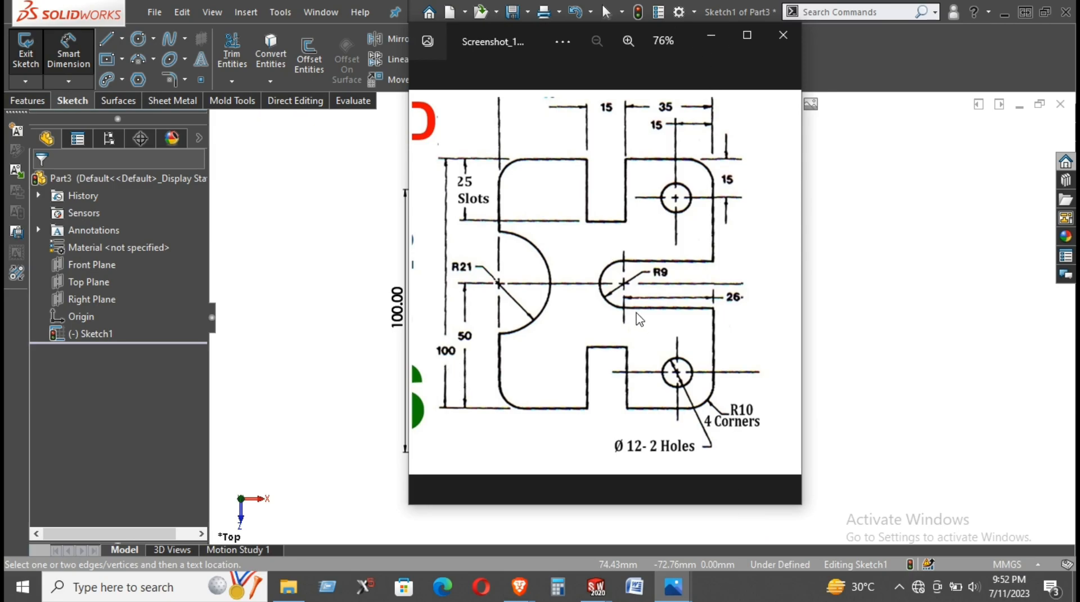
left_click(712, 35)
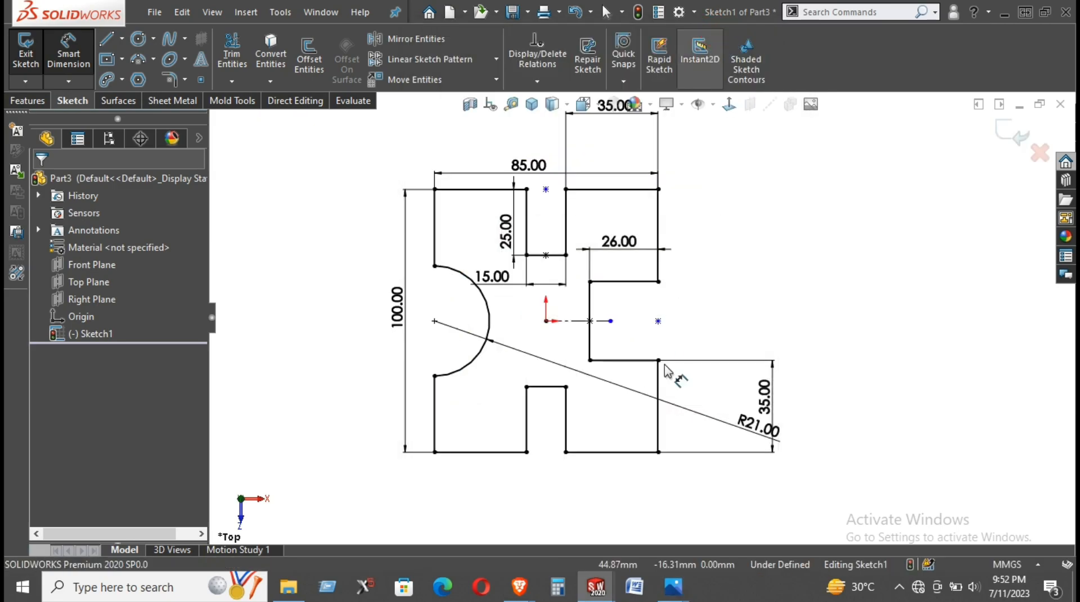
right_click(762, 392)
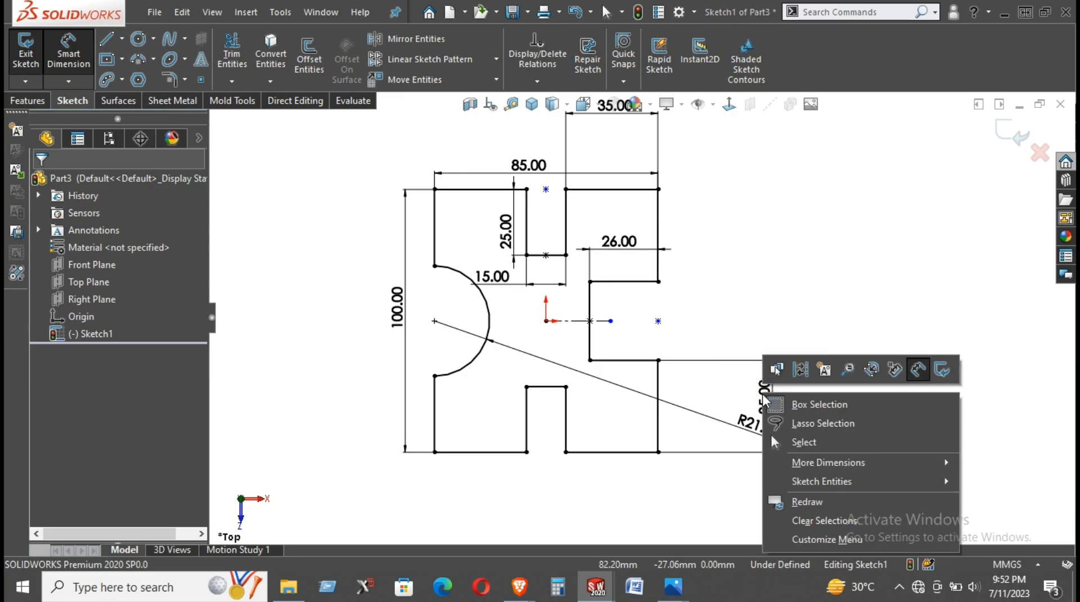
left_click(797, 442)
left_click(763, 396)
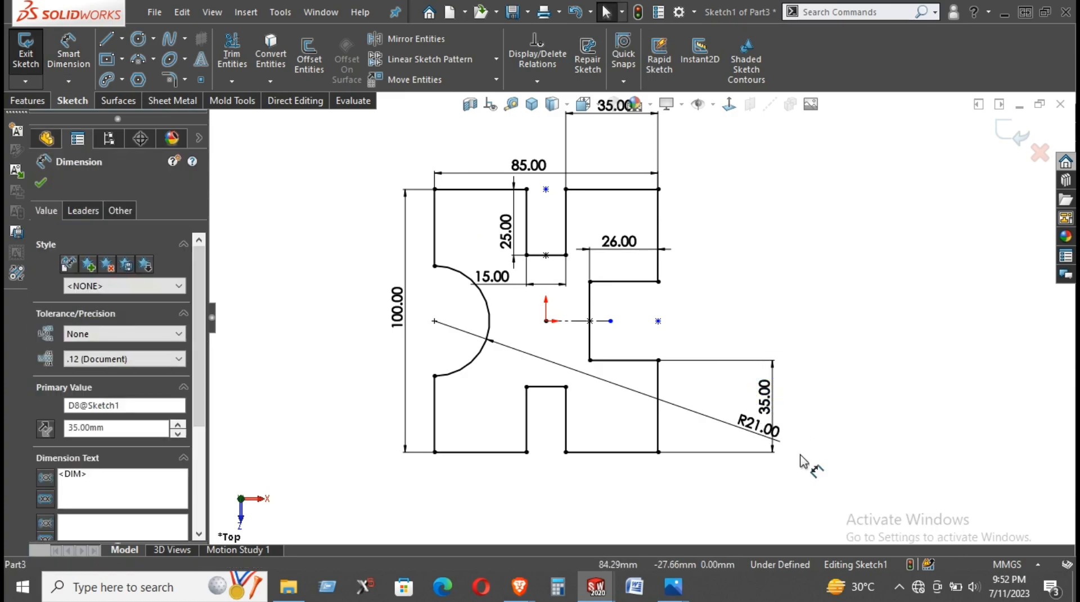
right_click(766, 405)
left_click(811, 378)
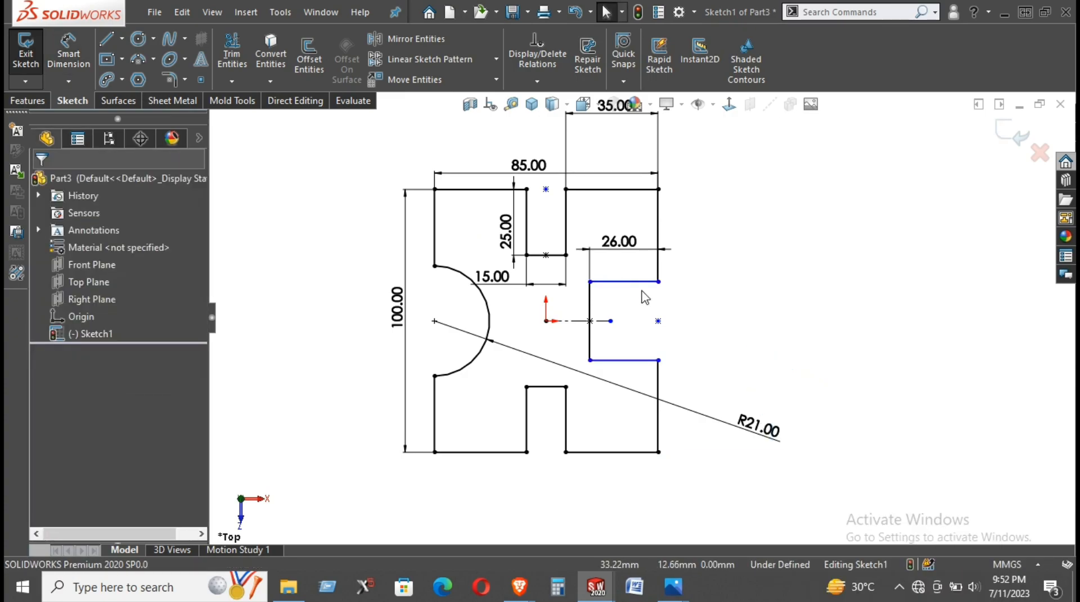
- Sketch a three-point arc of about 21 mm radius between the notch's two inner corners, bulging toward the origin
left_click(145, 57)
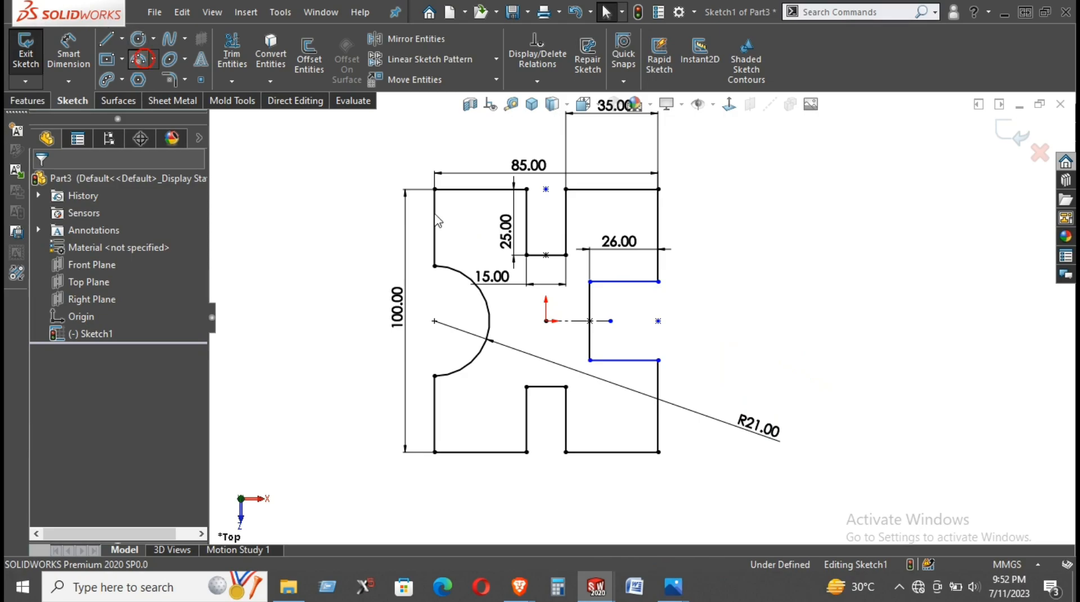
left_click(590, 282)
left_click(591, 360)
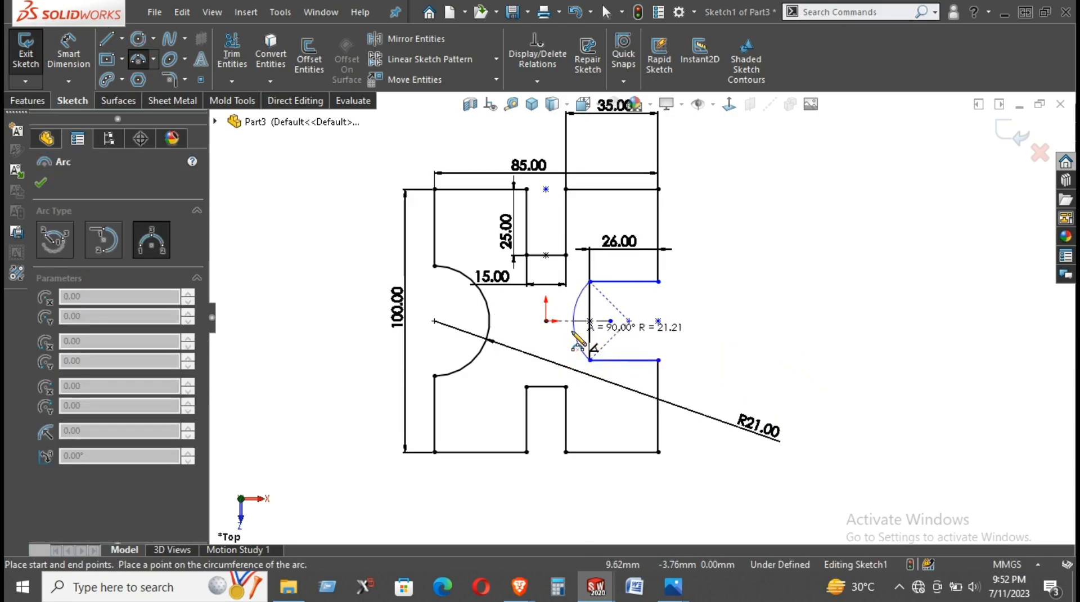
left_click(577, 318)
right_click(693, 304)
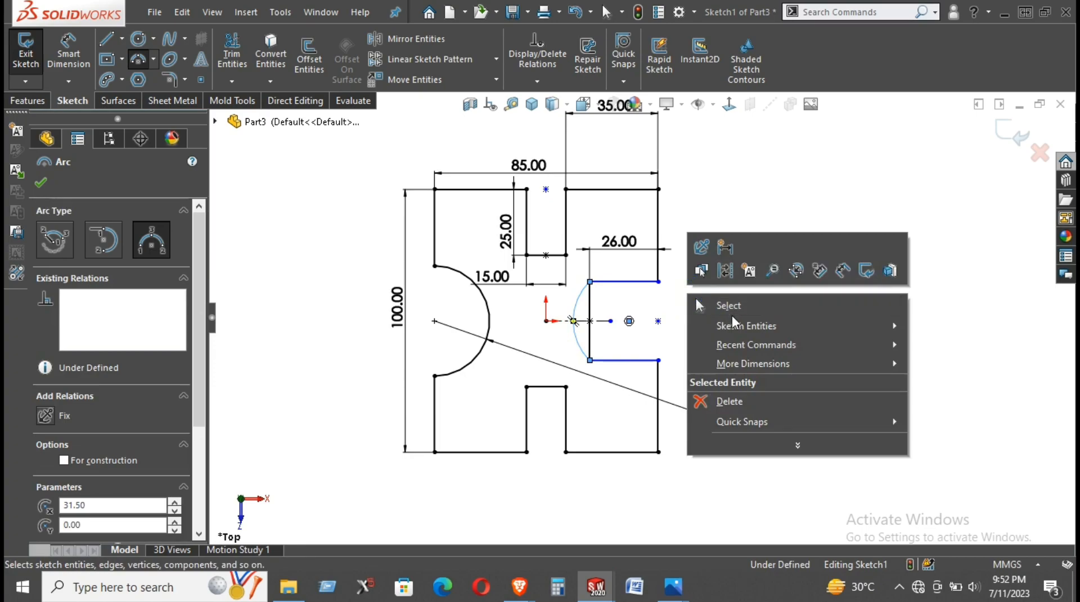
left_click(731, 314)
- Constrain the arc's center onto the notch's inner vertical line so that the arc forms a semicircle
left_click(629, 321)
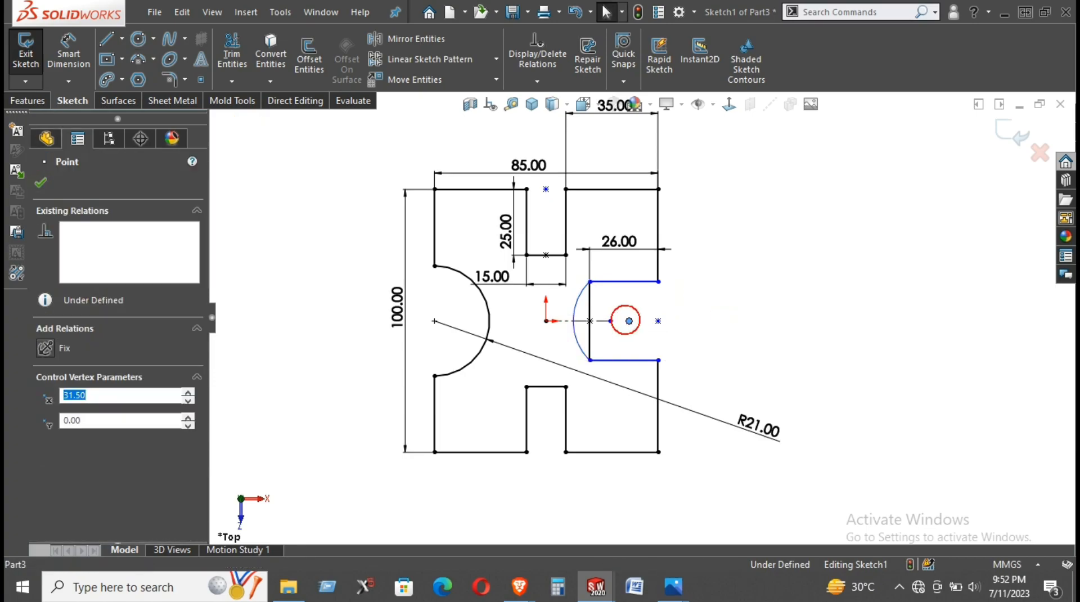
left_click(590, 298, "ctrl")
left_click(659, 262)
left_click(740, 359)
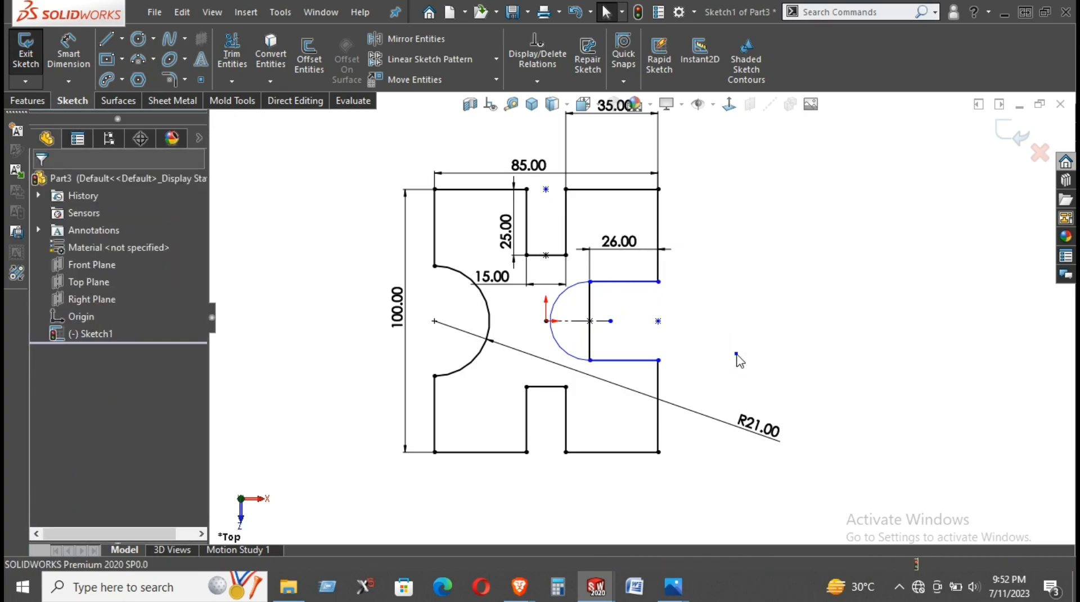
- Dimension the semicircular end of the right slot with a radius of 9 mm
right_click_drag(741, 361, 739, 324)
left_click(555, 302)
left_click(519, 302)
type("9")
key("Return")
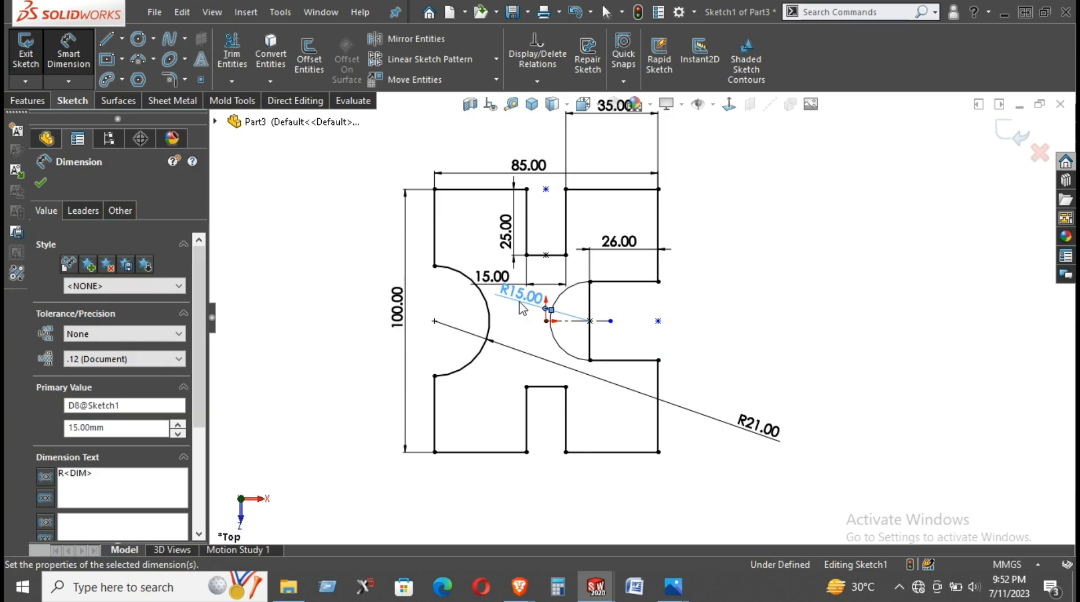
left_click(740, 314)
right_click(720, 283)
left_click(727, 338)
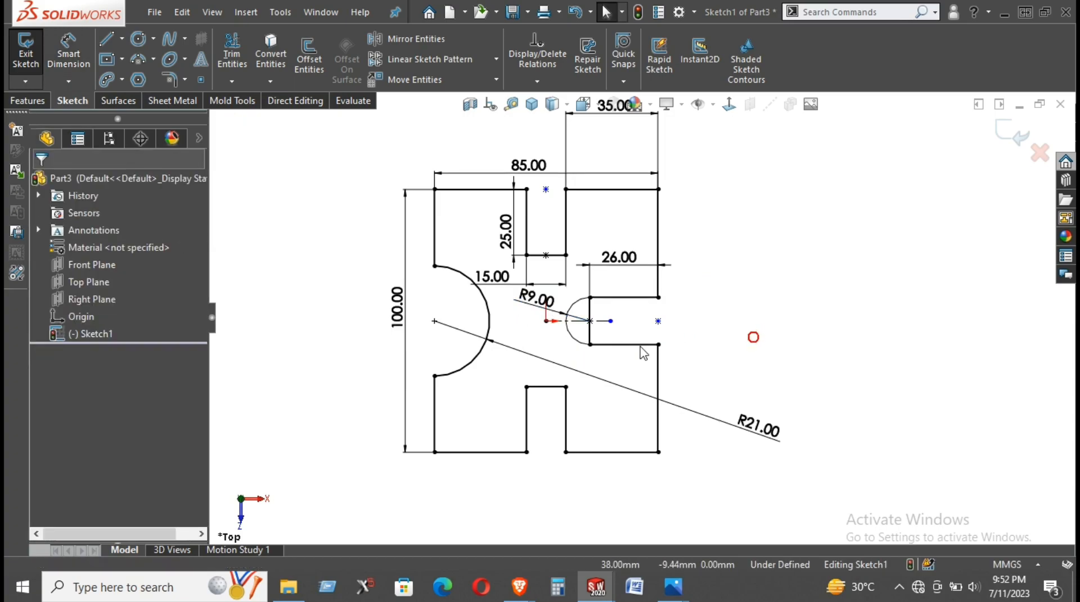
- Trim away both halves of the vertical line between the semicircle and the straight part of the right slot
left_click(232, 57)
scroll(569, 326, "down", 3)
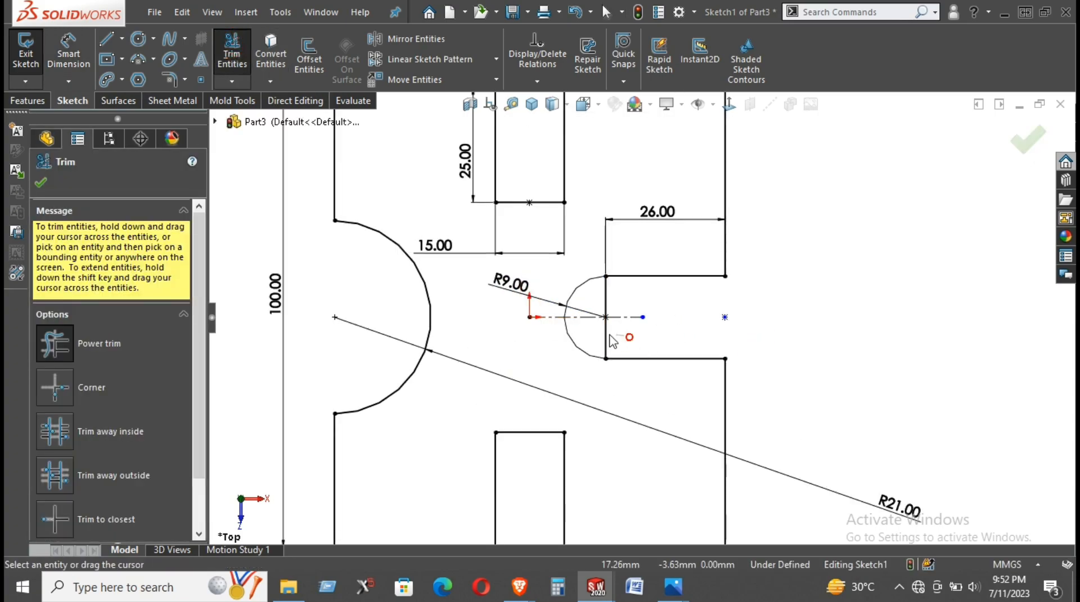
left_click(606, 337)
left_click_drag(628, 299, 601, 306)
scroll(808, 332, "up", 2)
right_click(807, 307)
left_click(844, 358)
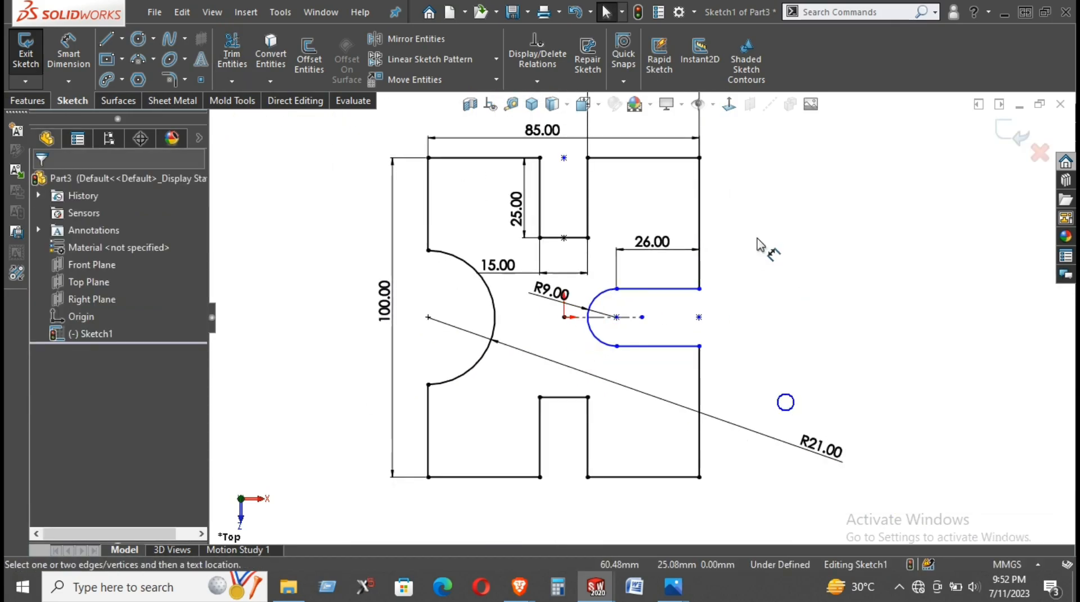
left_click(700, 388)
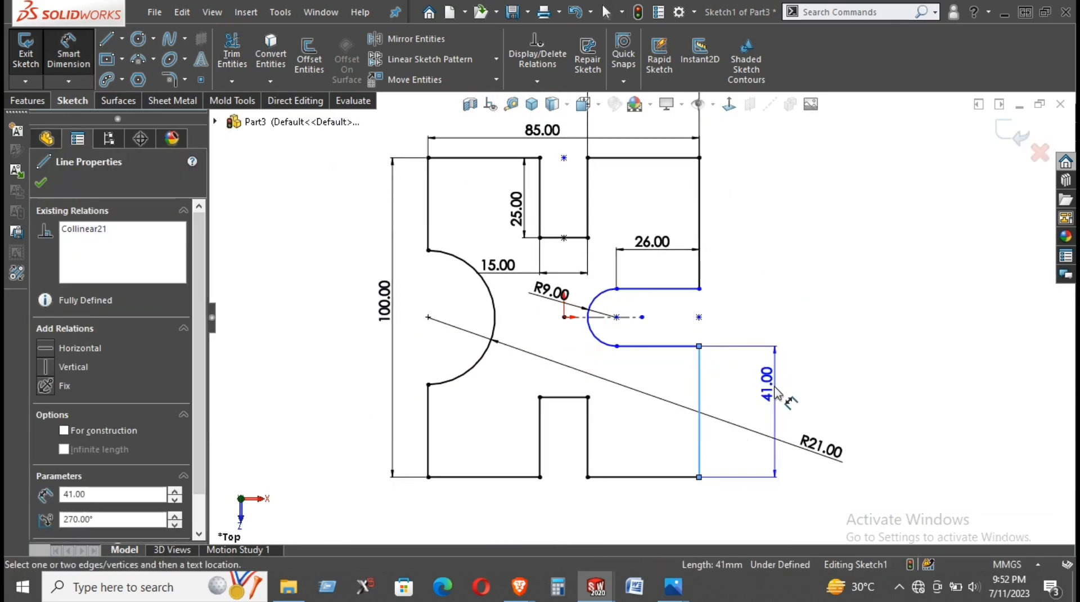
key("Escape")
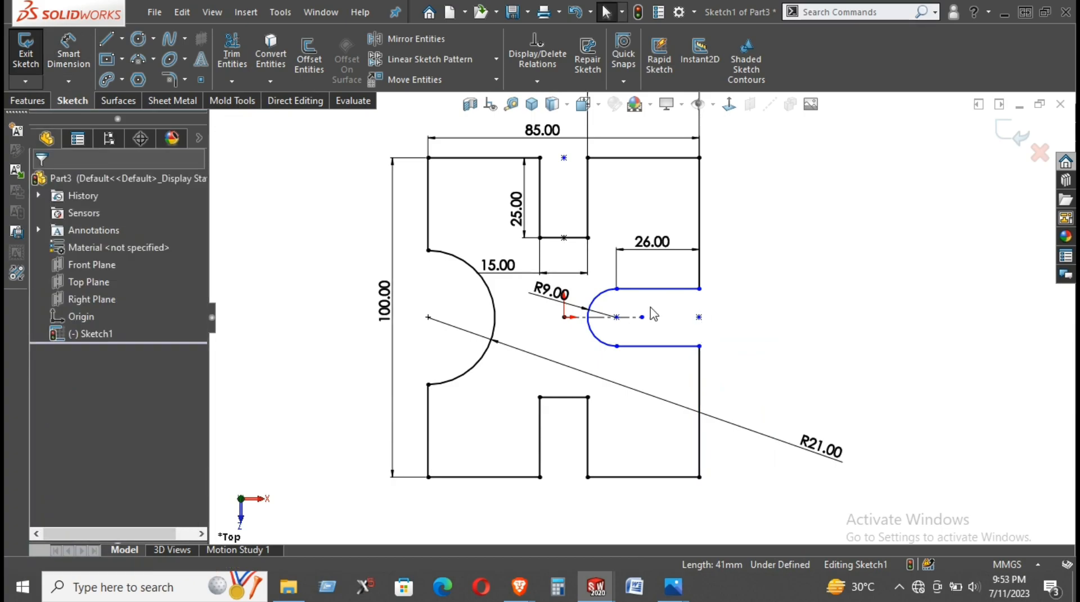
left_click(699, 289)
left_click(801, 375)
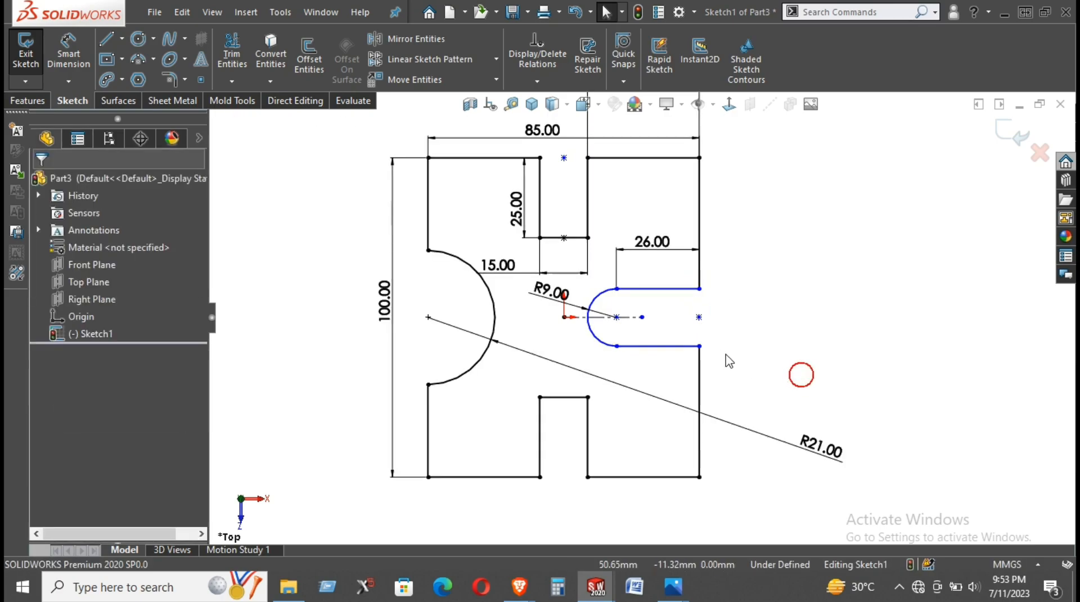
- Pull the lower inner corner of the right slot toward the centerline to test its freedom to move
left_click(699, 346)
mouse_move(617, 346)
left_mouse_down()
mouse_move(619, 386)
mouse_move(617, 336)
left_mouse_up()
left_click(796, 372)
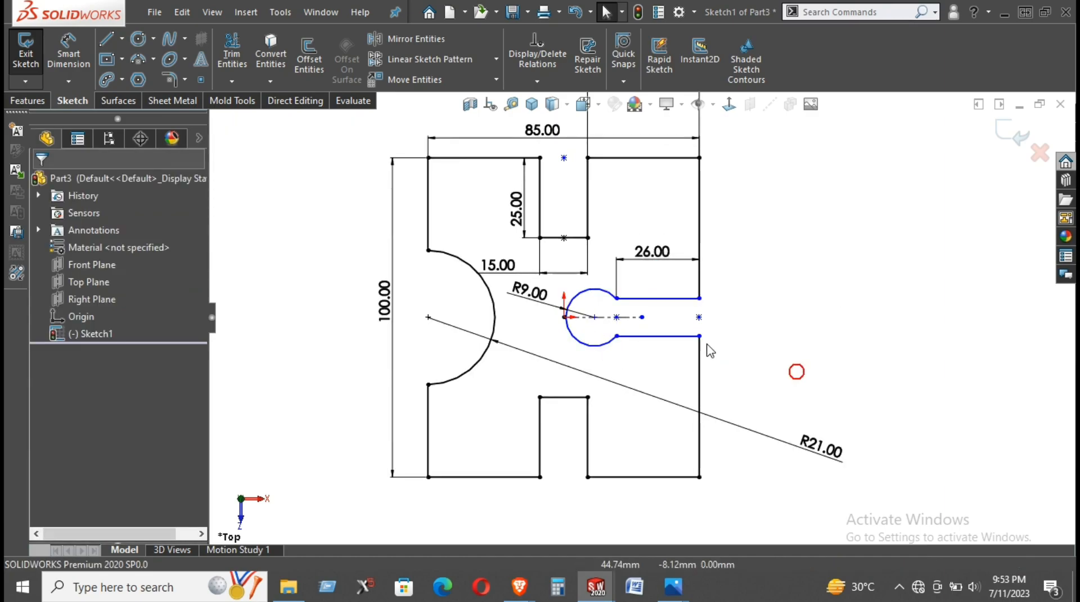
- Add tangent relations where the right slot's arc meets its upper and lower straight edges
left_click(617, 298)
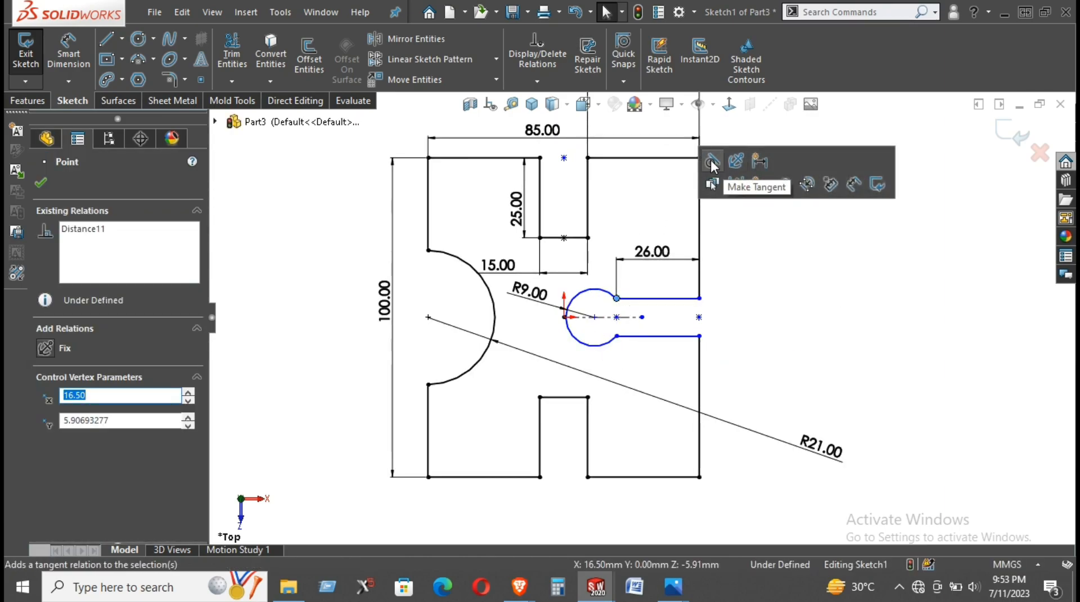
left_click(711, 164)
left_click(763, 316)
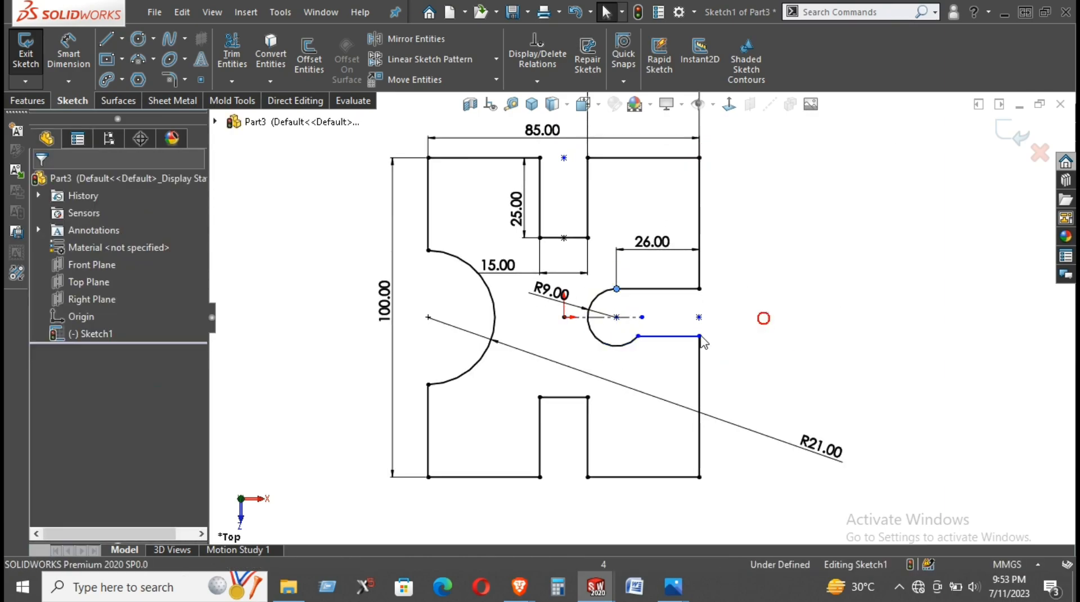
left_click(640, 335)
left_click(707, 232)
left_click(766, 348)
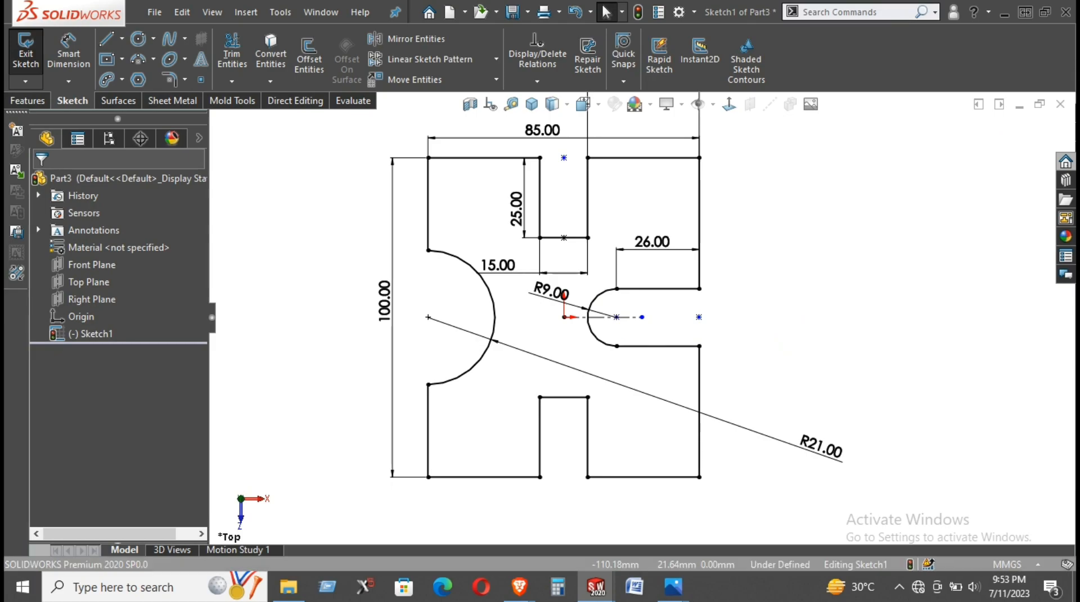
- Check the holes in the reference drawing and sketch circles about 2 mm and 18.6 mm in diameter in the profile's upper and lower right areas
key("alt+Tab")
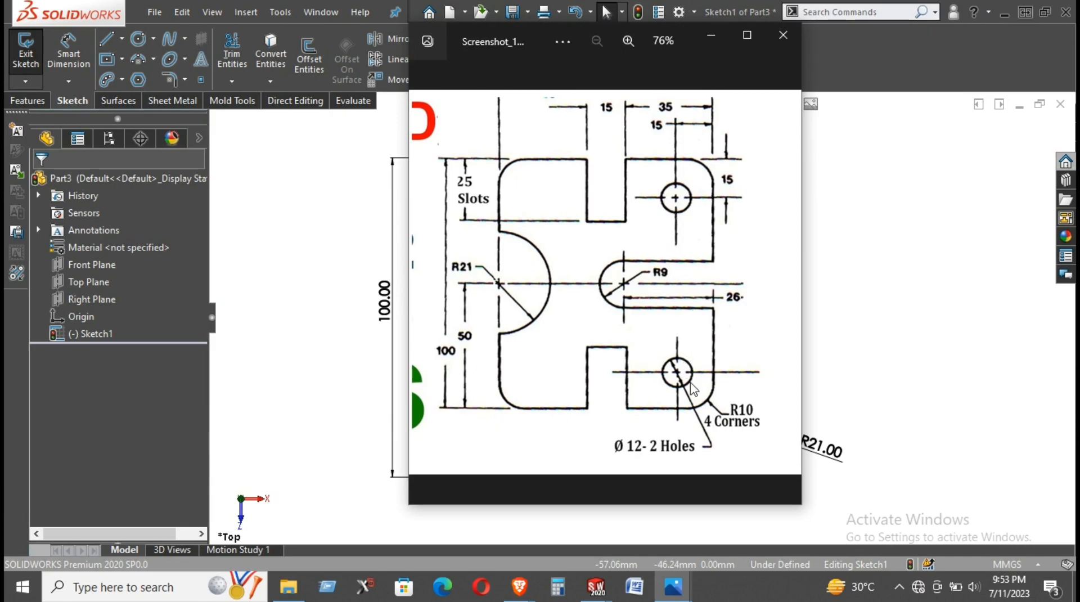
left_click(708, 41)
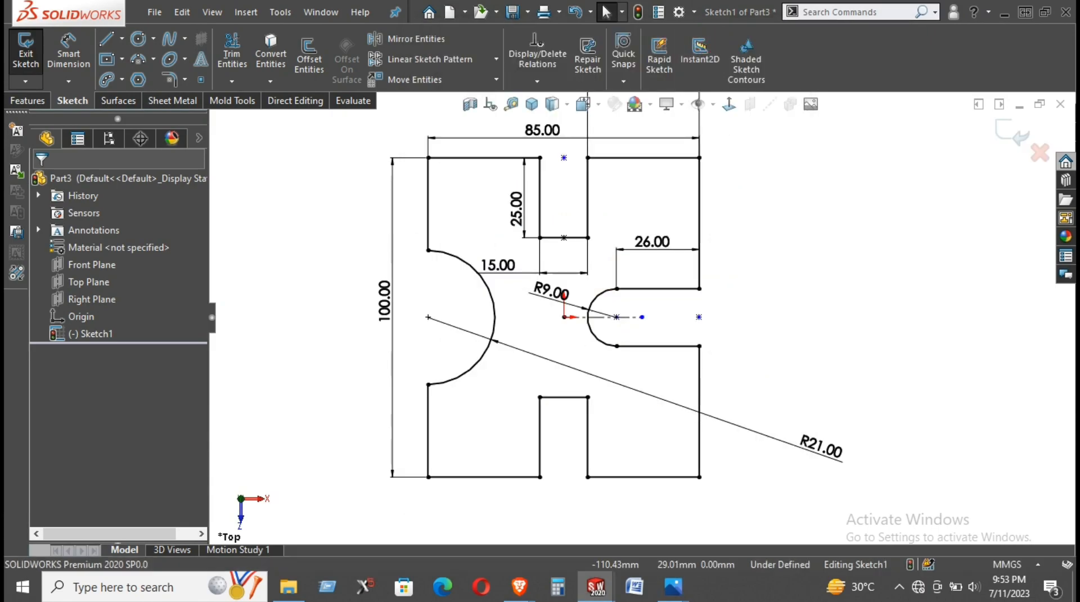
left_click(139, 40)
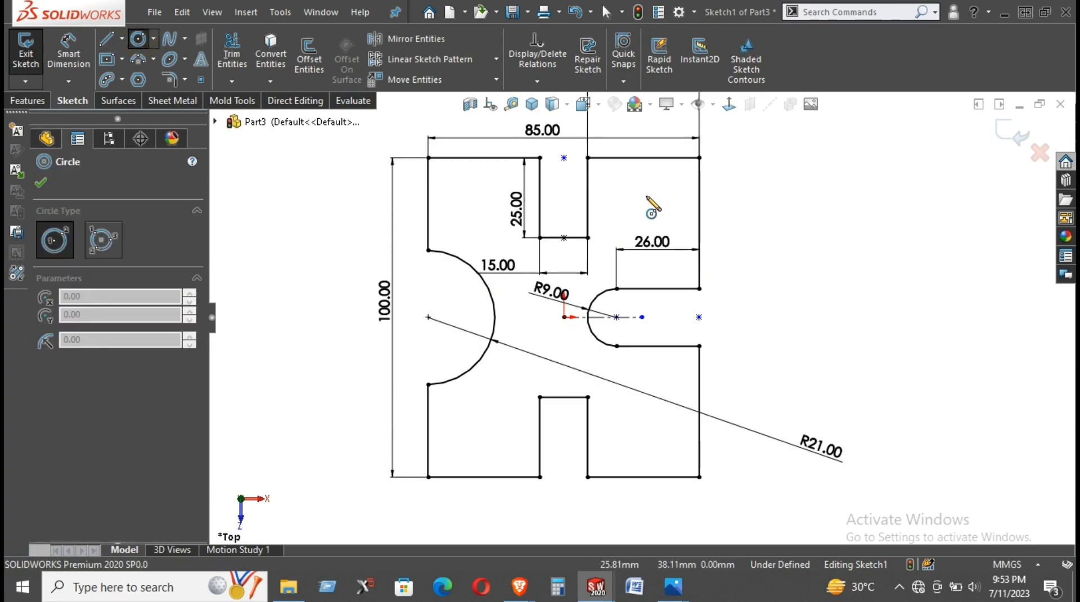
left_click(642, 195)
left_click(646, 199)
left_click(641, 419)
left_click(663, 441)
- Recheck the reference drawing and dimension the lower circle's diameter as 12 mm
mouse_move(680, 585)
left_click(759, 495)
left_click_drag(462, 38, 675, 40)
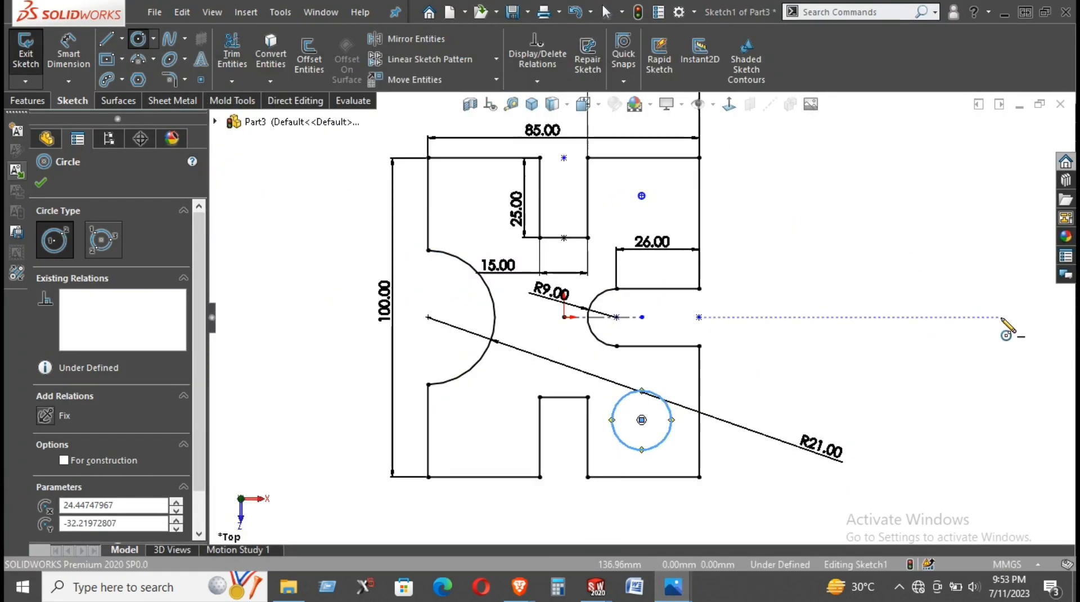
right_click(853, 372)
right_click_drag(851, 225, 844, 219)
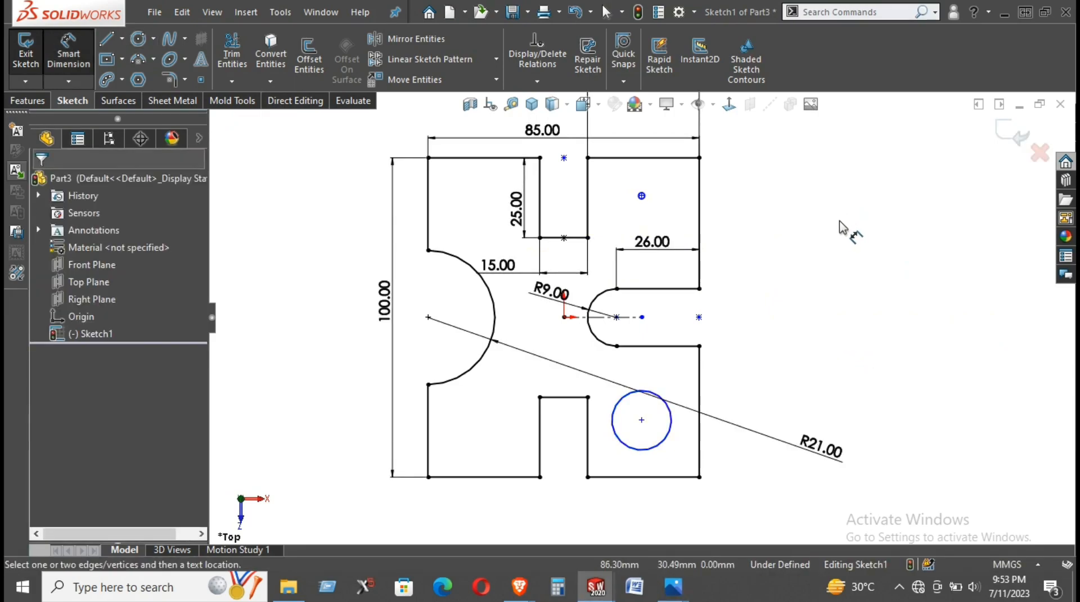
left_click(663, 440)
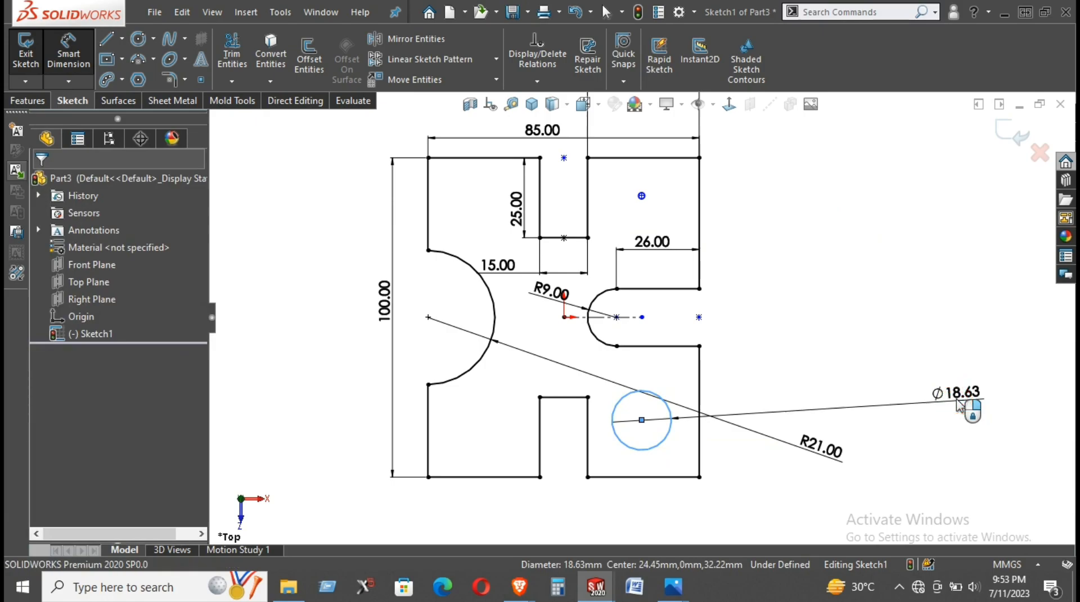
left_click(960, 405)
type("12")
key("Return")
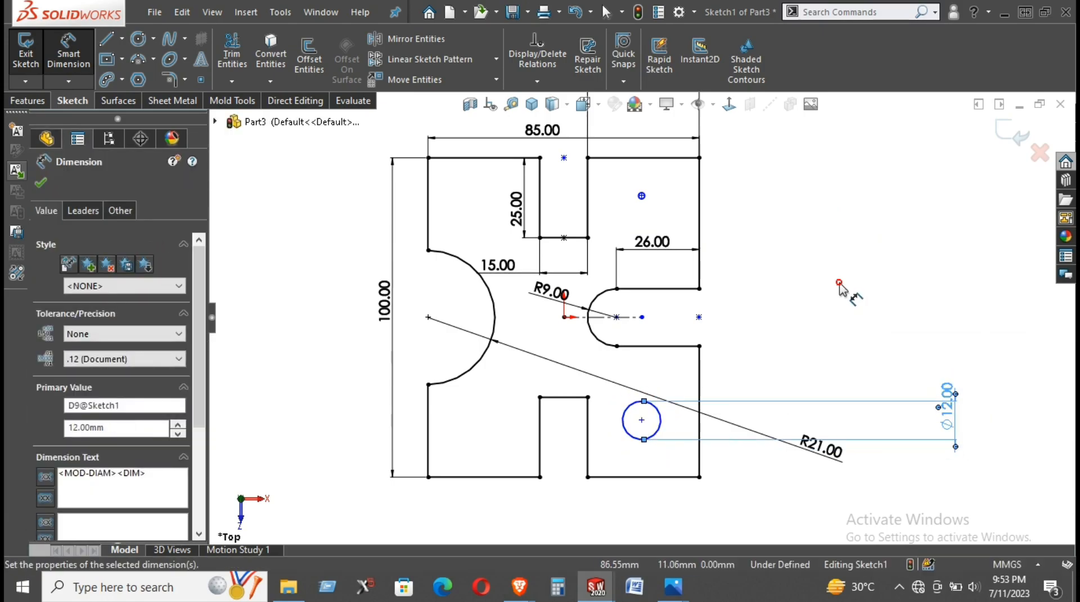
key("Escape")
- Add an equal relation between the small upper circle and the 12 mm lower circle
scroll(647, 203, "down", 3)
right_click(902, 159)
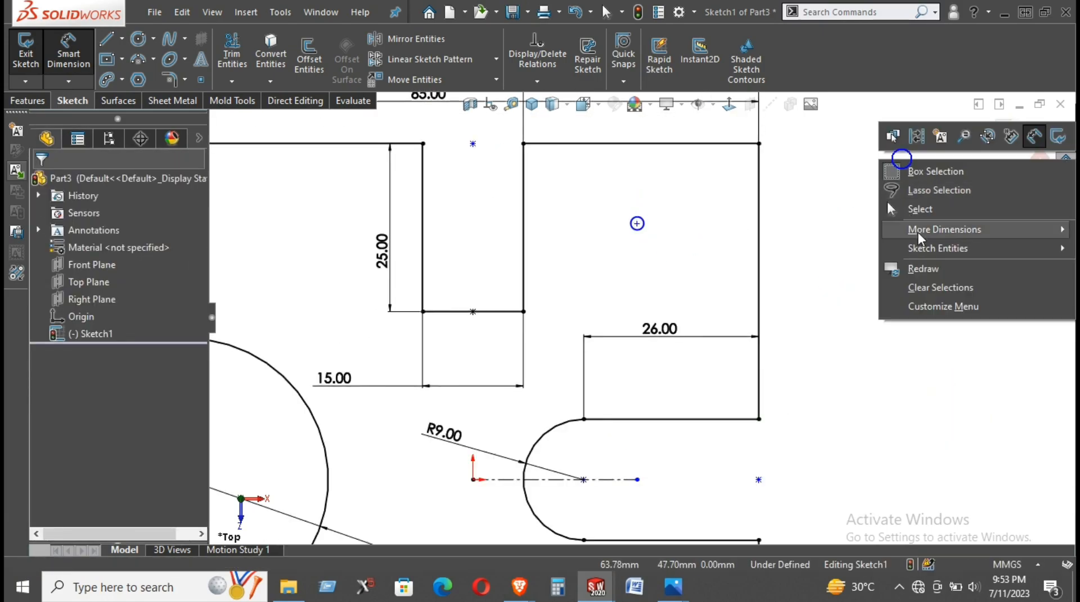
left_click(908, 211)
left_click(637, 224)
scroll(692, 315, "up", 3)
left_click(648, 487, "ctrl")
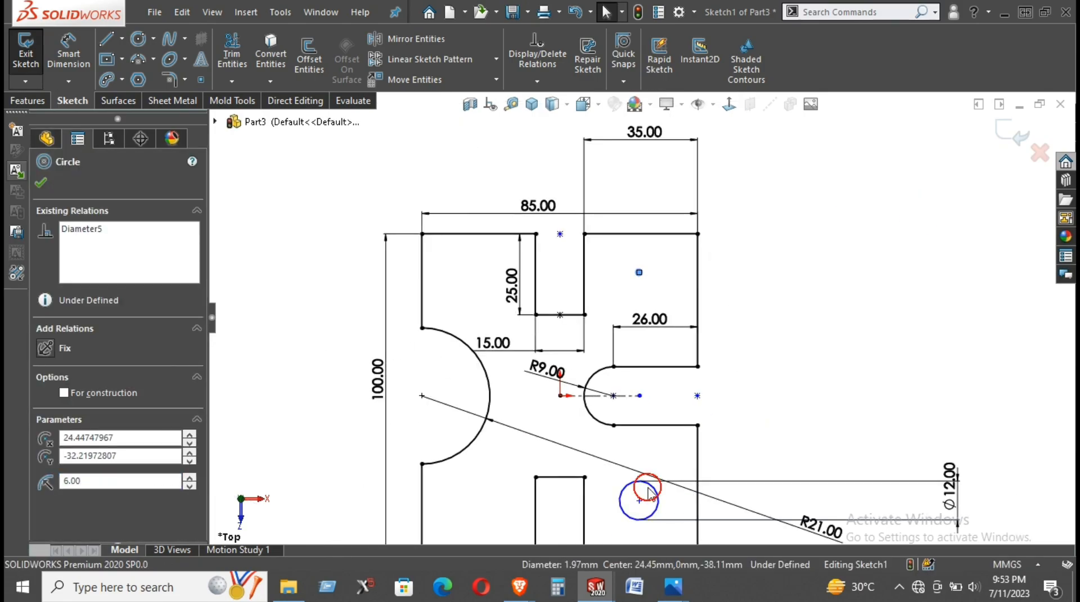
left_click(779, 297)
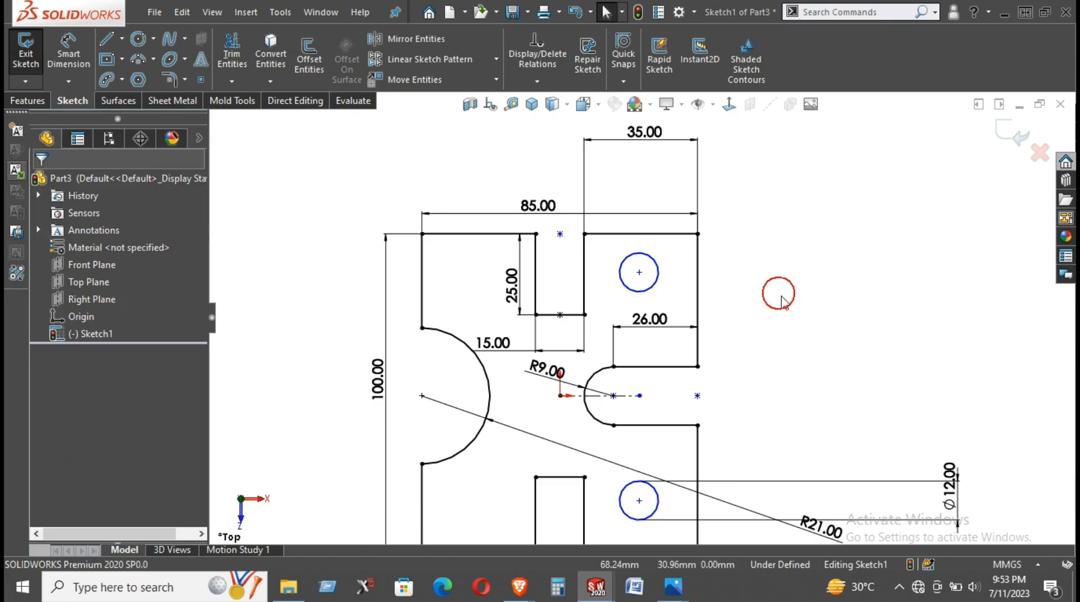
key("f")
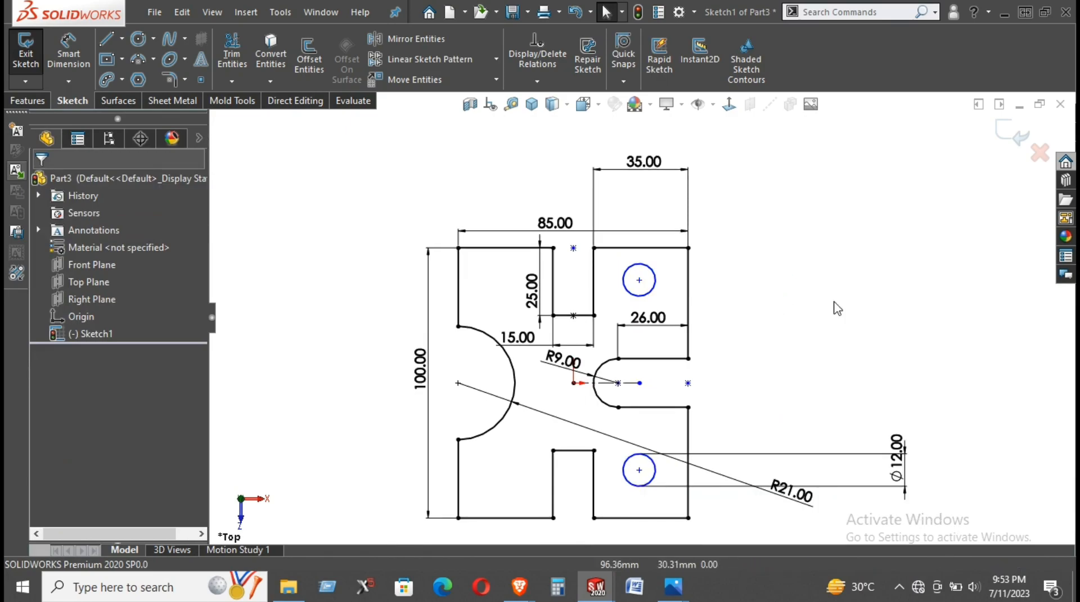
- Dimension the upper circle's center 15 mm horizontally from the profile's right edge
right_click_drag(791, 337, 816, 185)
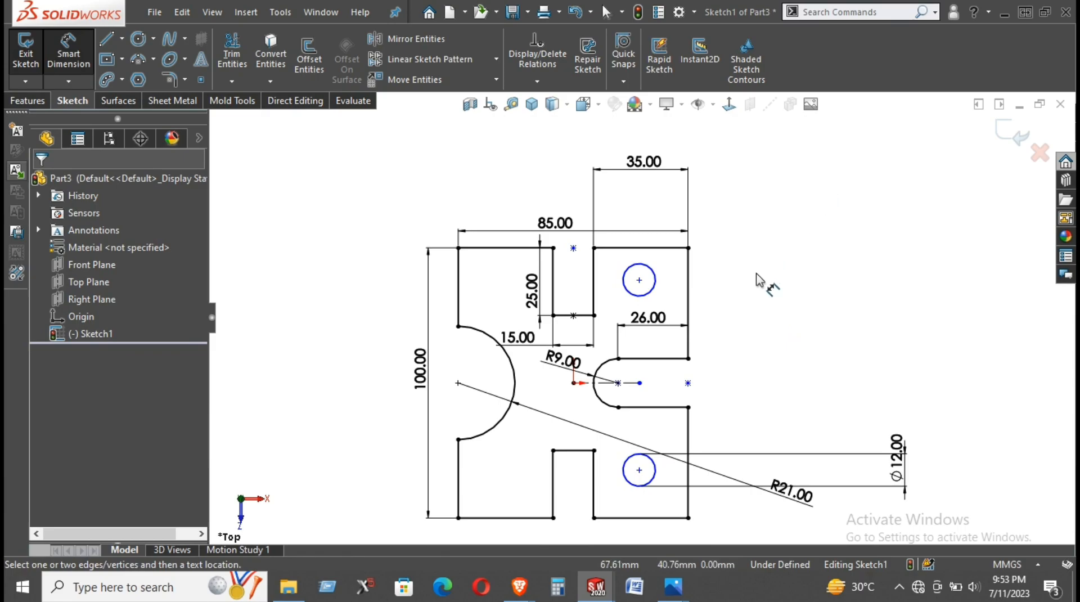
left_click(639, 279)
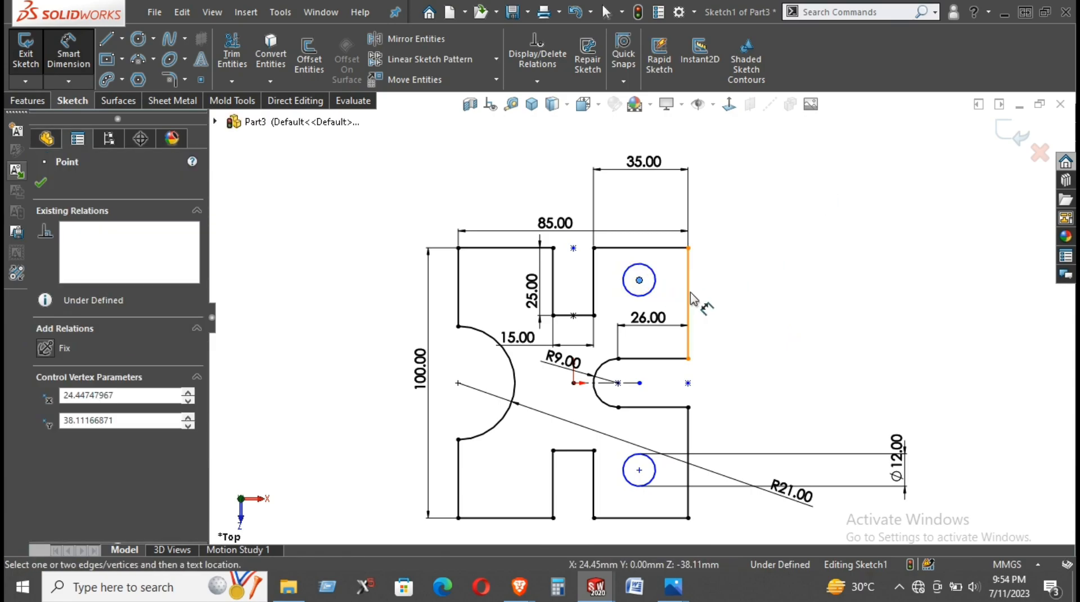
left_click(688, 298)
left_click(673, 202)
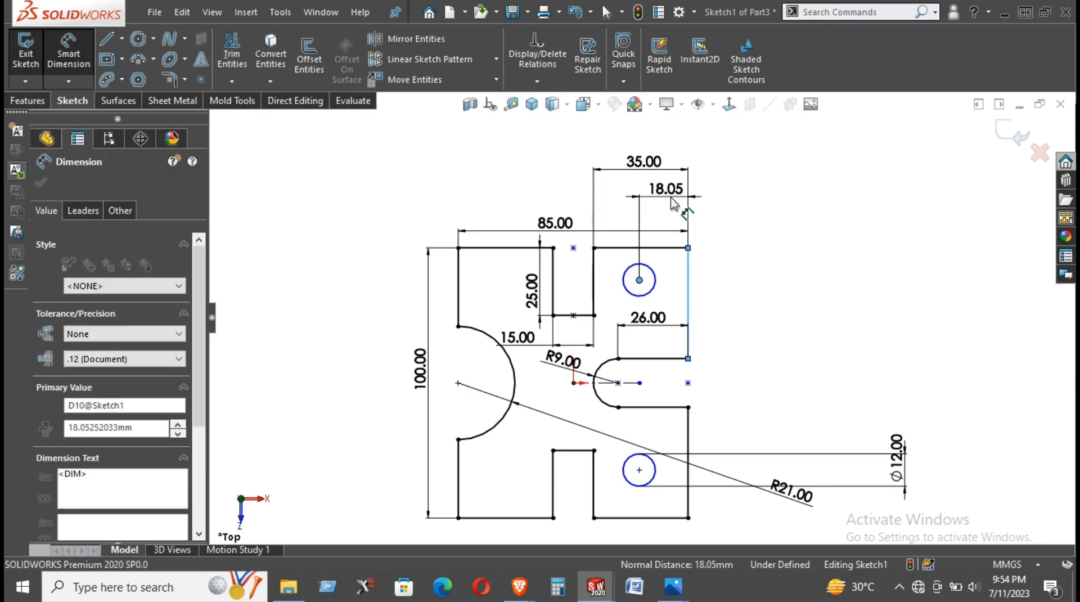
type("15")
key("Return")
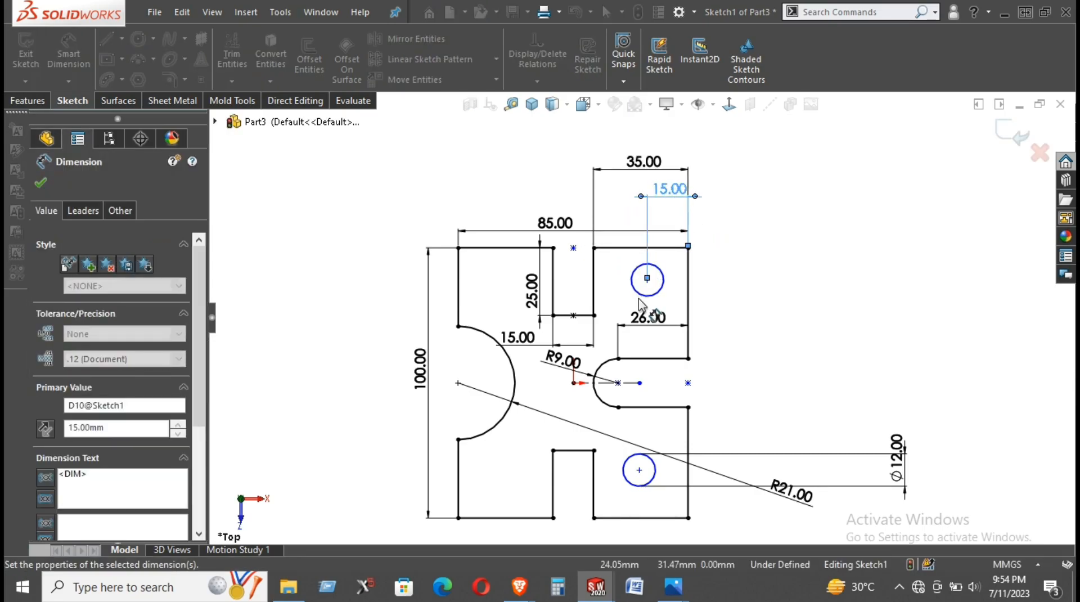
left_click(630, 250)
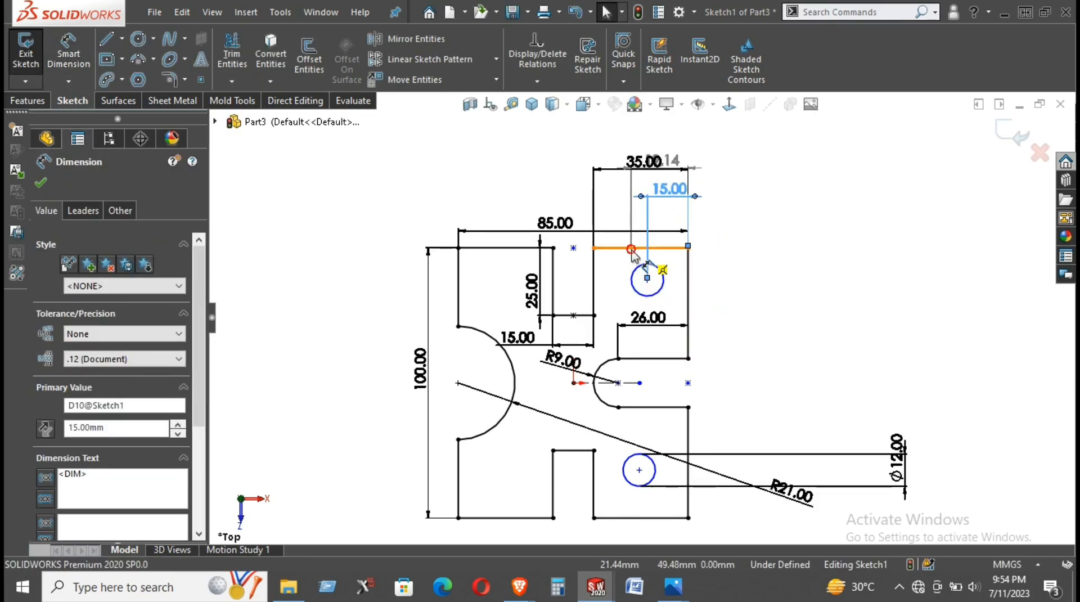
left_click(774, 288)
key("Escape")
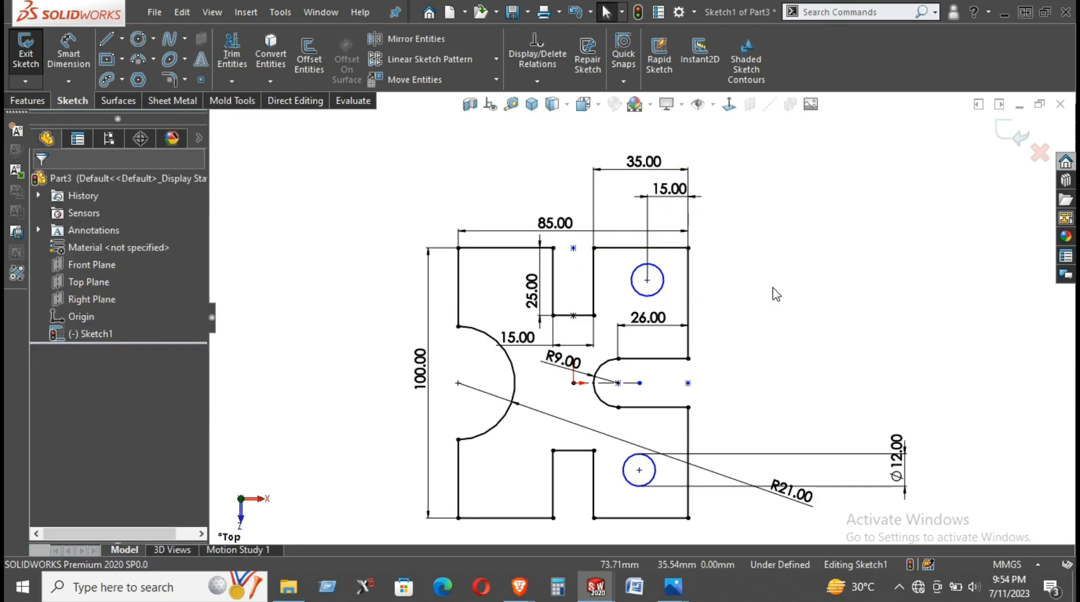
- Dimension the upper circle's center 15 mm vertically from the profile's top edge
left_click(619, 249)
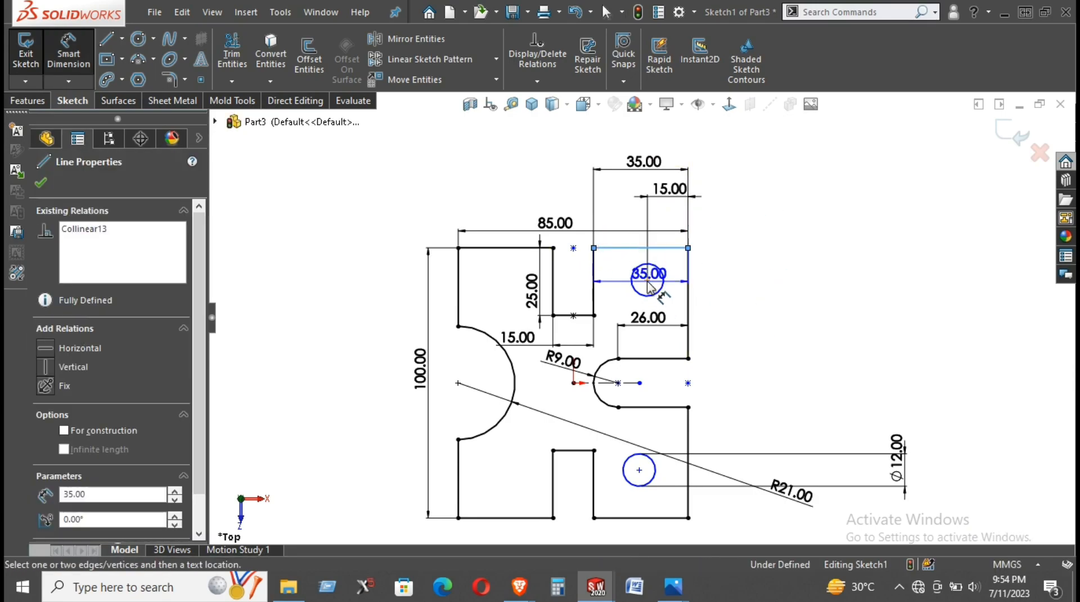
left_click(647, 280)
left_click(759, 279)
type("15")
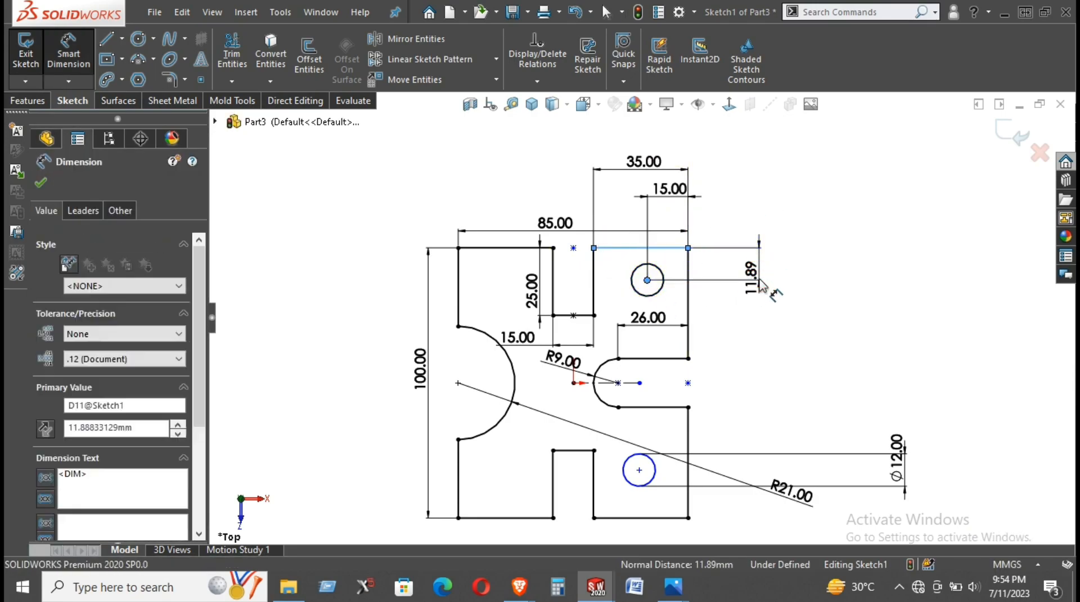
key("Return")
right_click(911, 279)
left_click(912, 285)
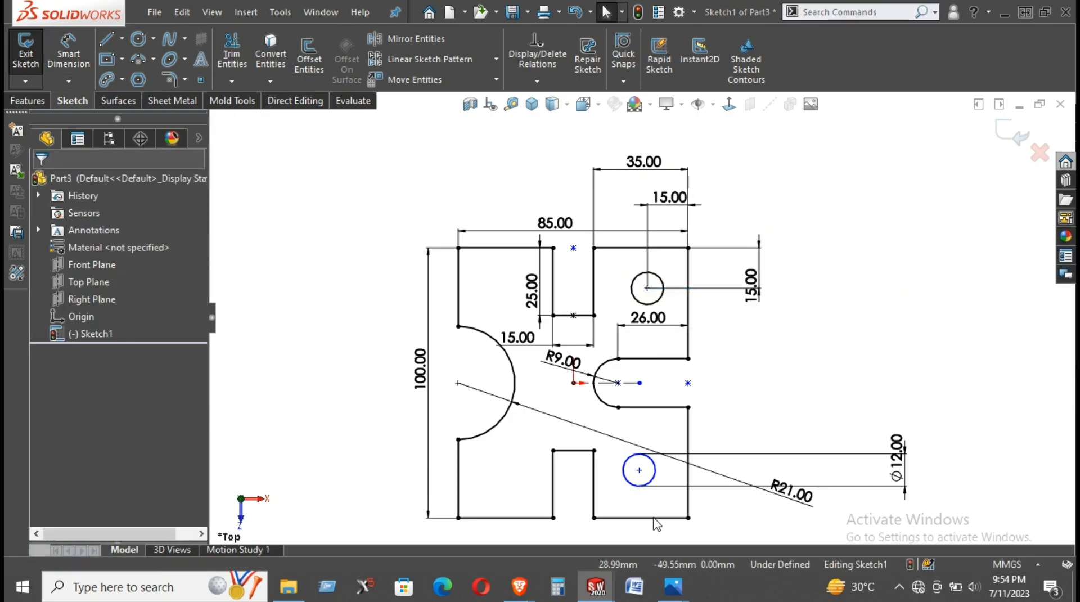
- Align the lower circle's center vertically with the upper circle's center
left_click(639, 470)
left_click(648, 288, "ctrl")
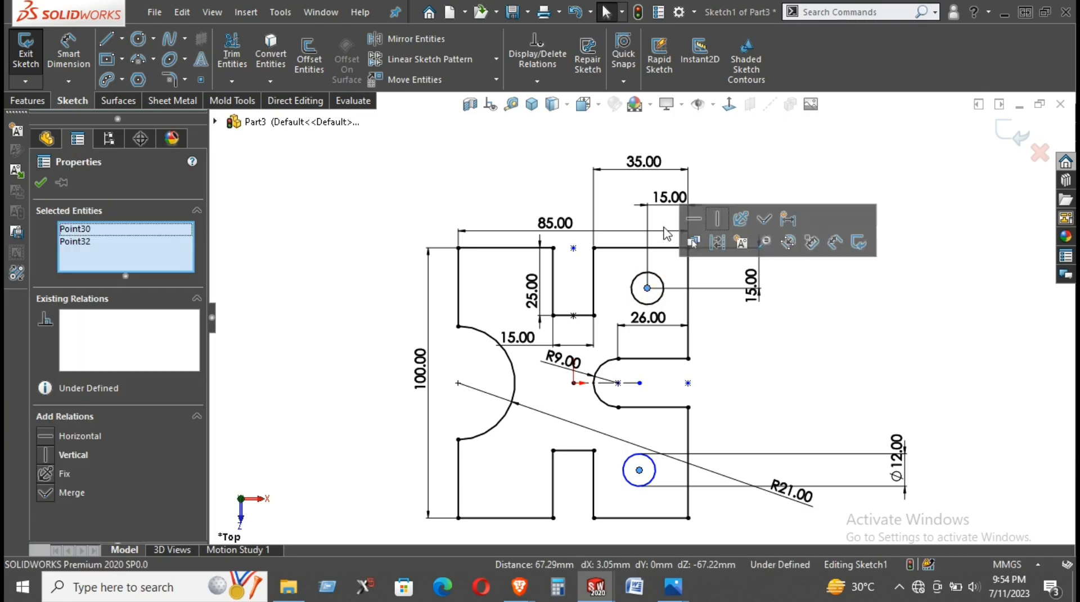
left_click(717, 220)
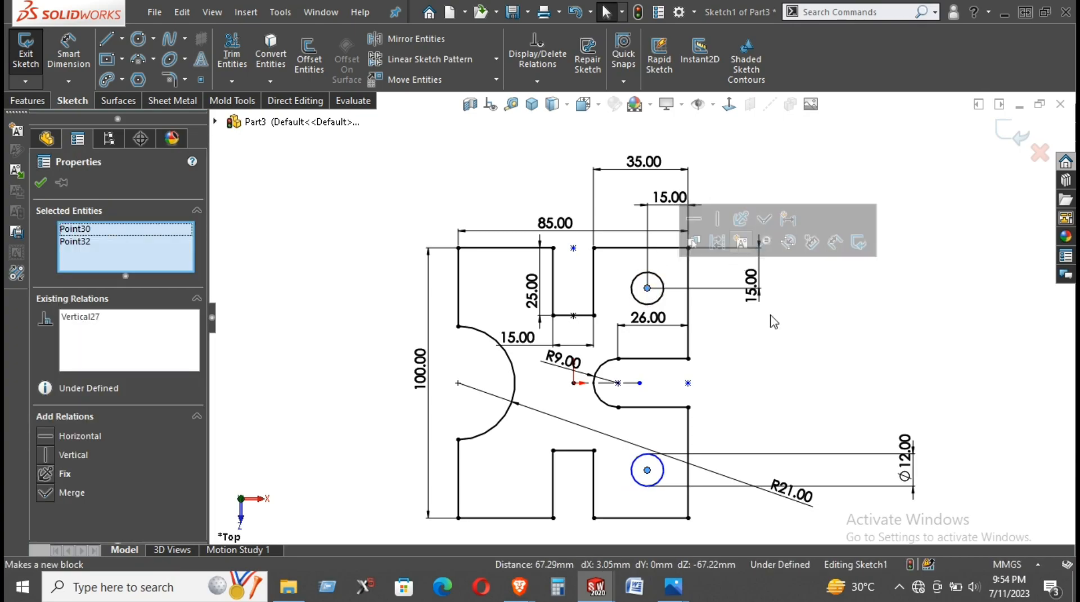
left_click(786, 340)
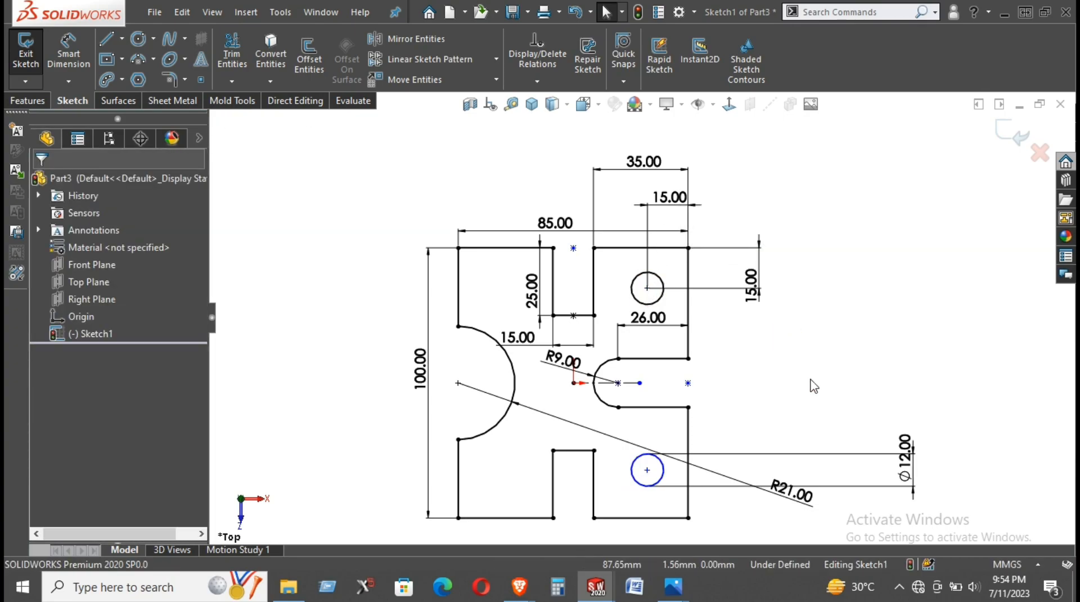
- Dimension the lower circle's center 15 mm from the profile's bottom edge
key("d")
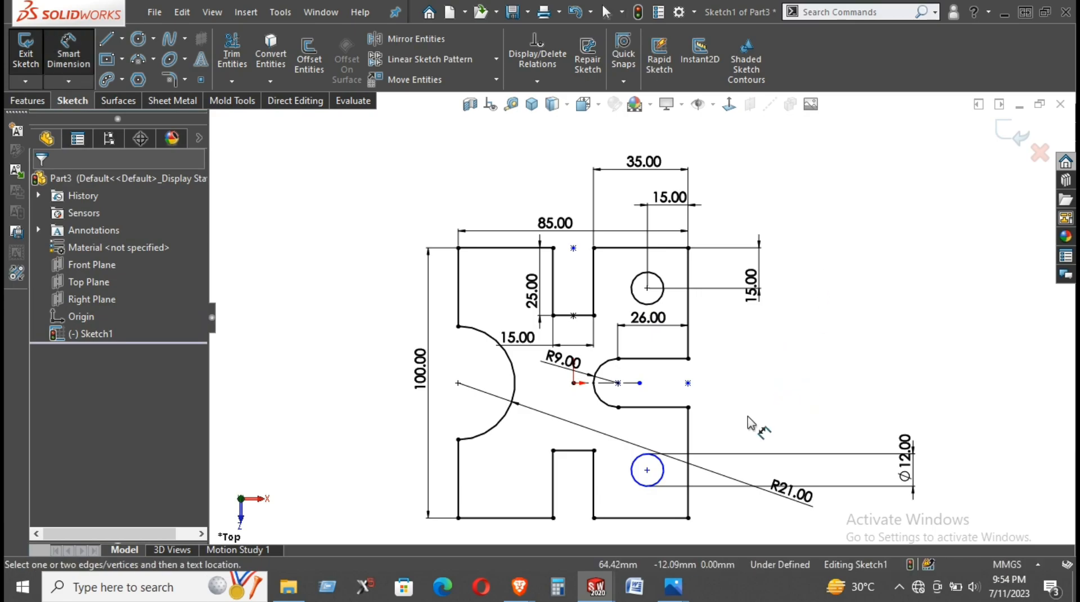
left_click(647, 471)
left_click(661, 518)
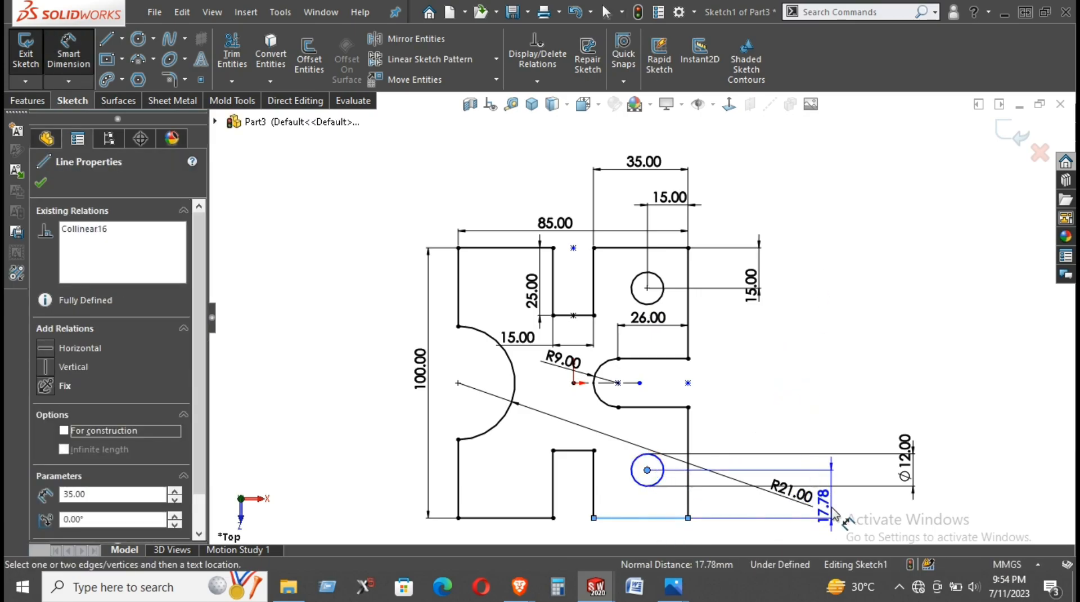
left_click(856, 509)
type("15")
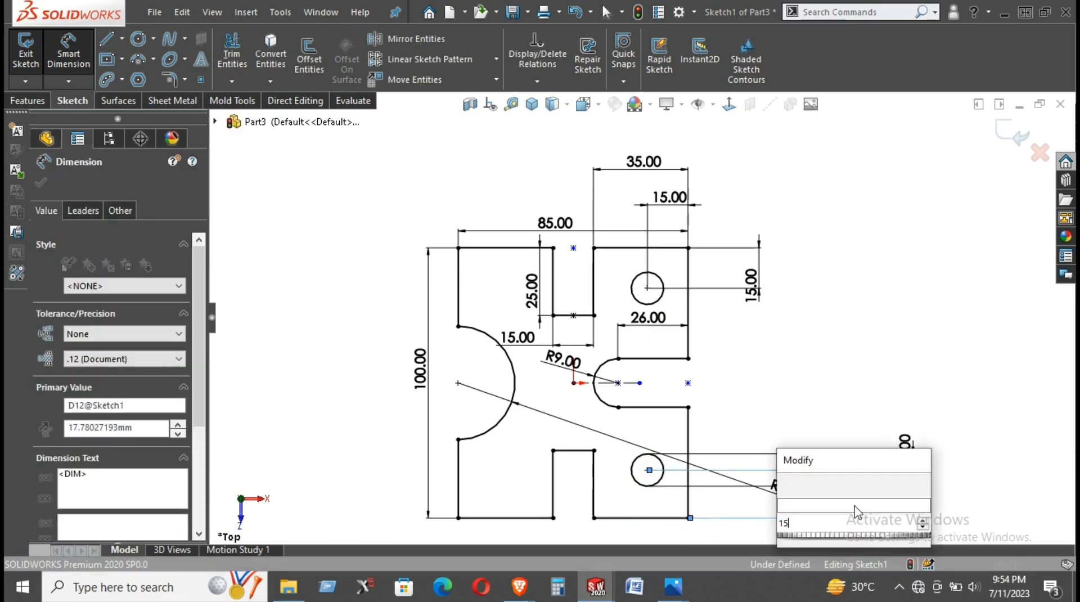
key("Return")
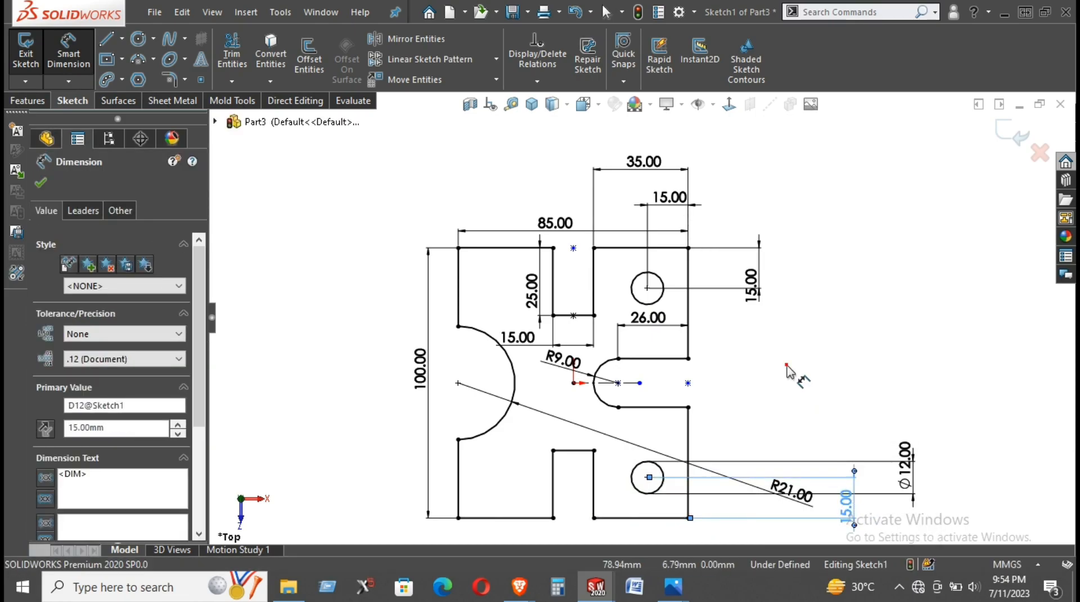
left_click(786, 373)
right_click(807, 337)
left_click(835, 385)
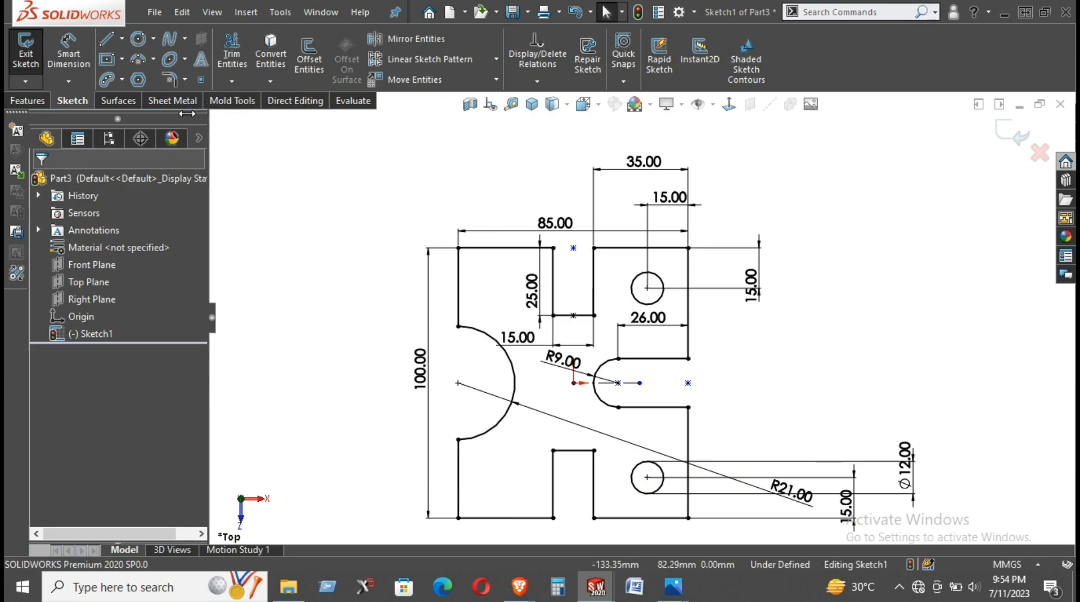
- Round the profile's four outer corners with 10 mm sketch fillets
left_click(170, 79)
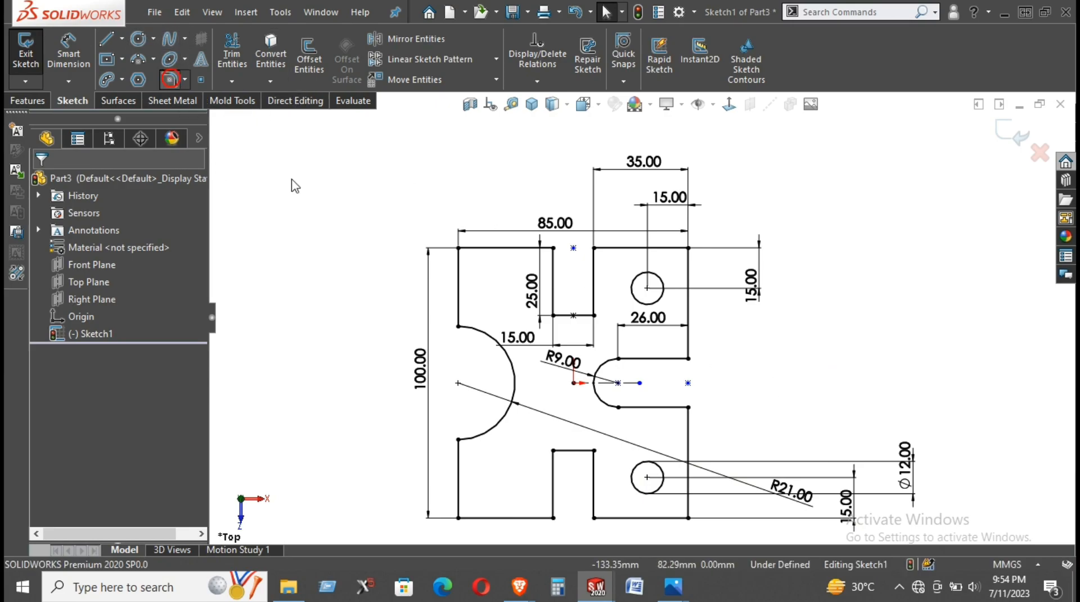
left_click(460, 249)
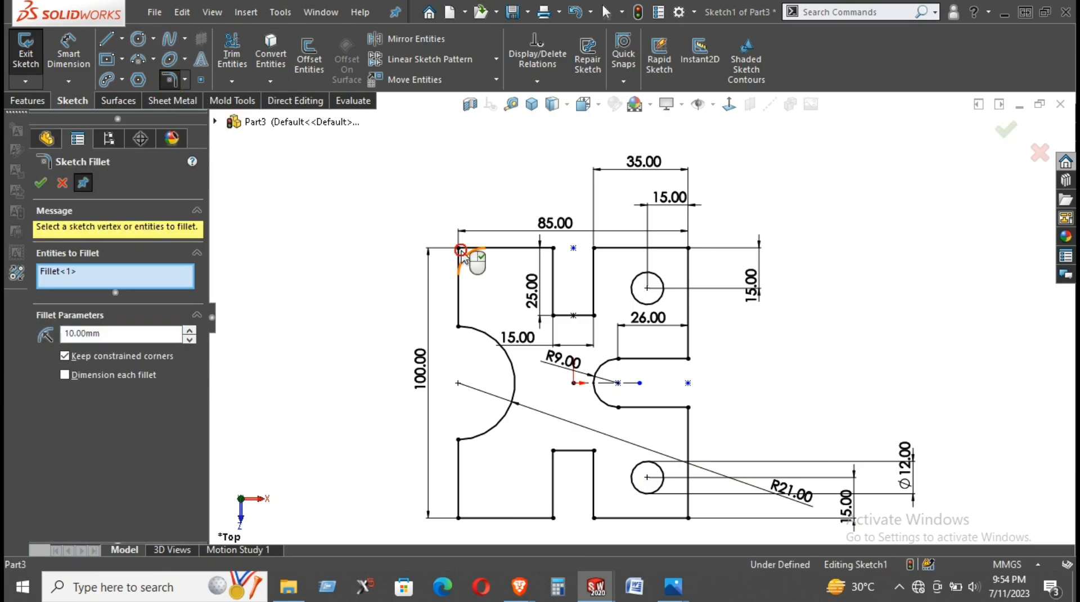
left_click(459, 517)
left_click(687, 518)
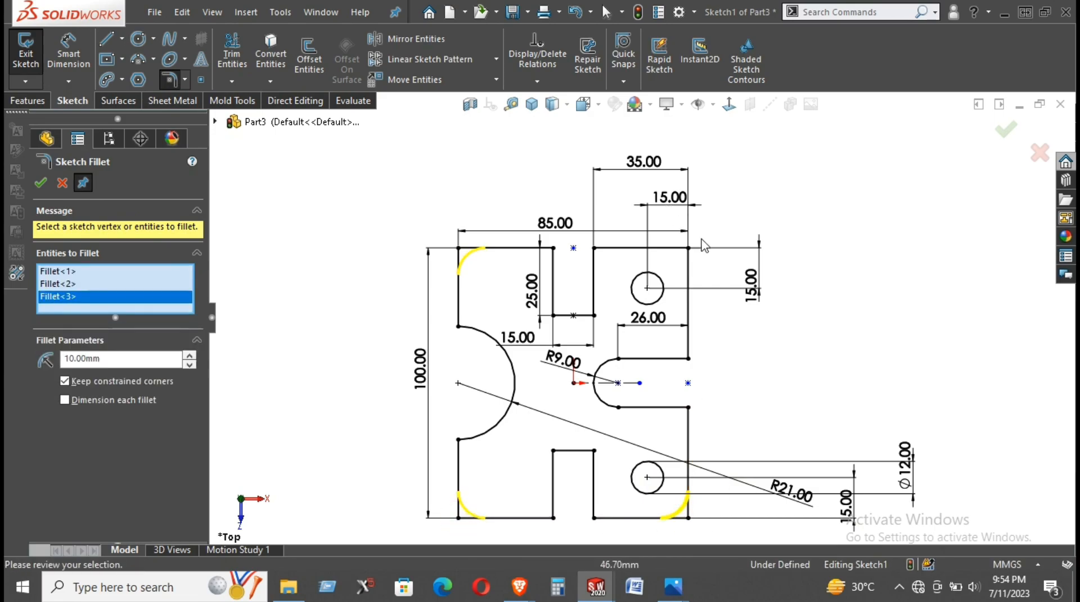
left_click(683, 250)
left_click(688, 256)
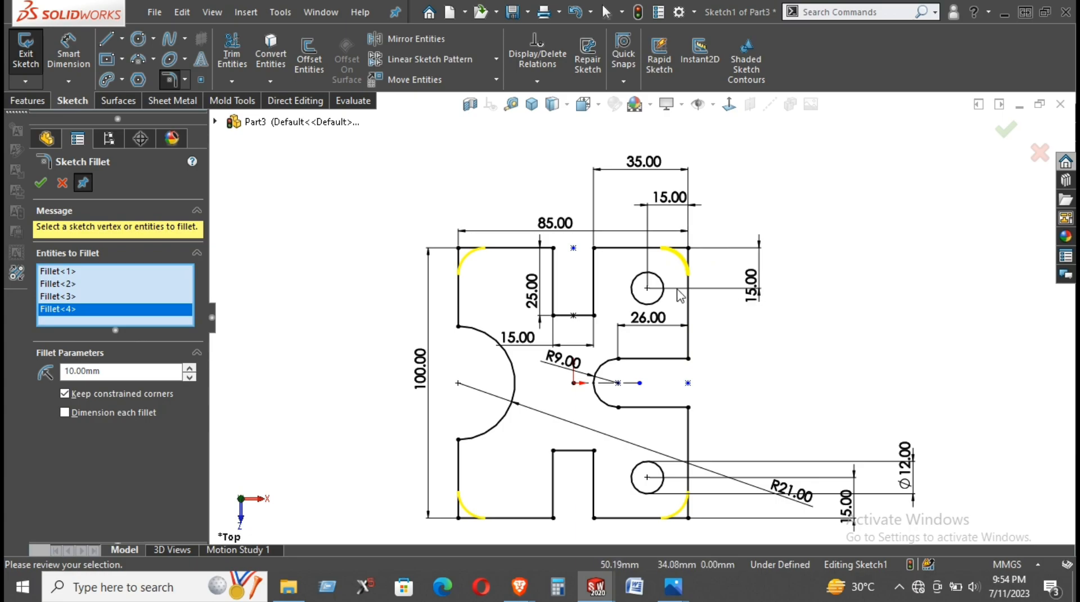
left_click(39, 192)
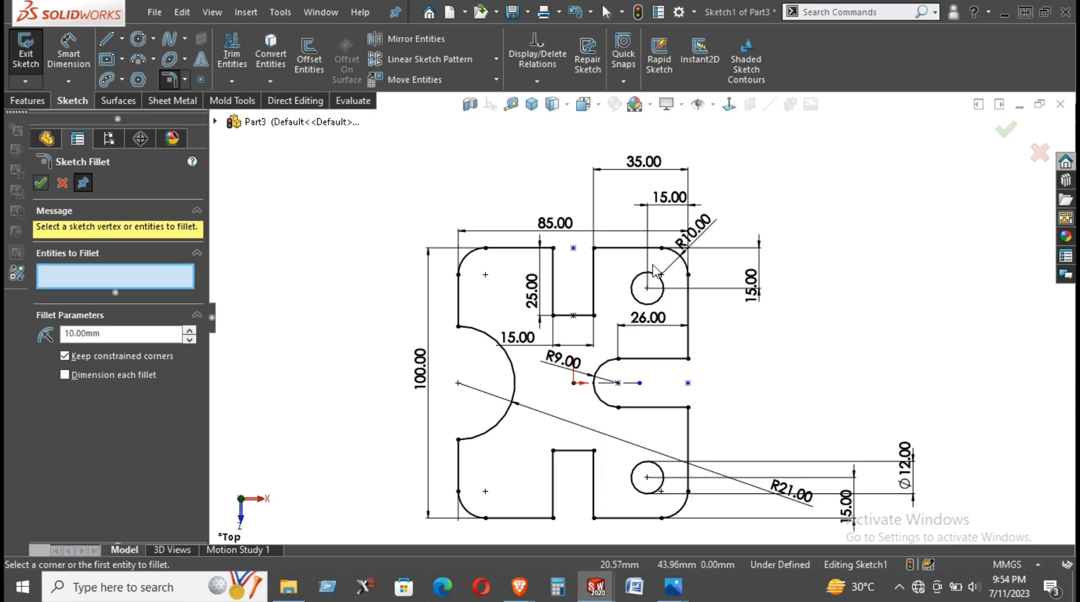
- Consult the reference drawing and add a driven vertical dimension from the origin to the profile's bottom edge, beside the overall height
left_click(674, 586)
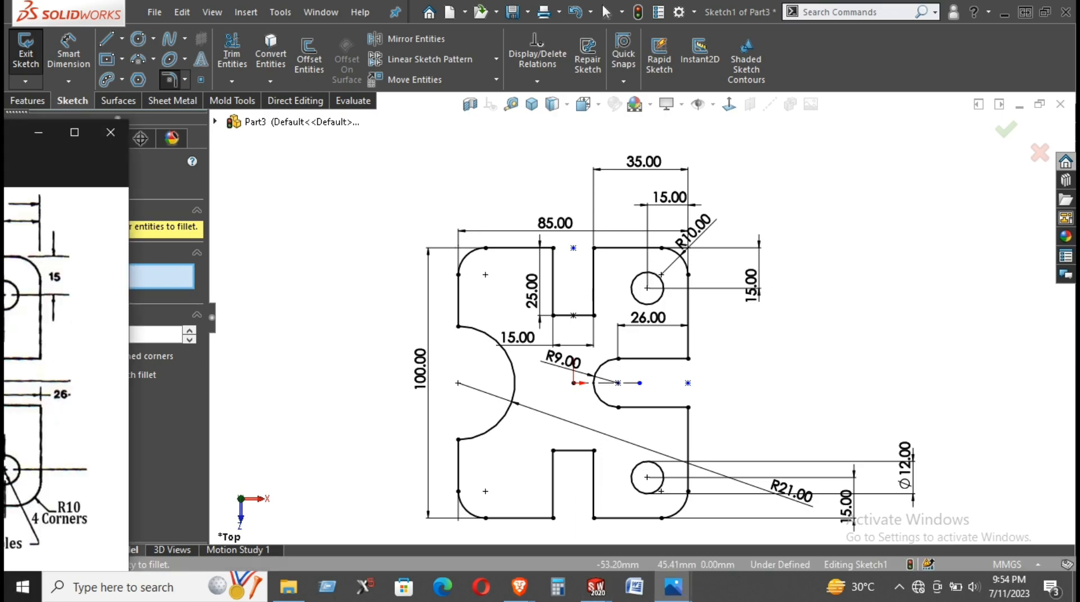
mouse_move(94, 56)
left_mouse_down()
mouse_move(143, 89)
mouse_move(118, 103)
left_mouse_up()
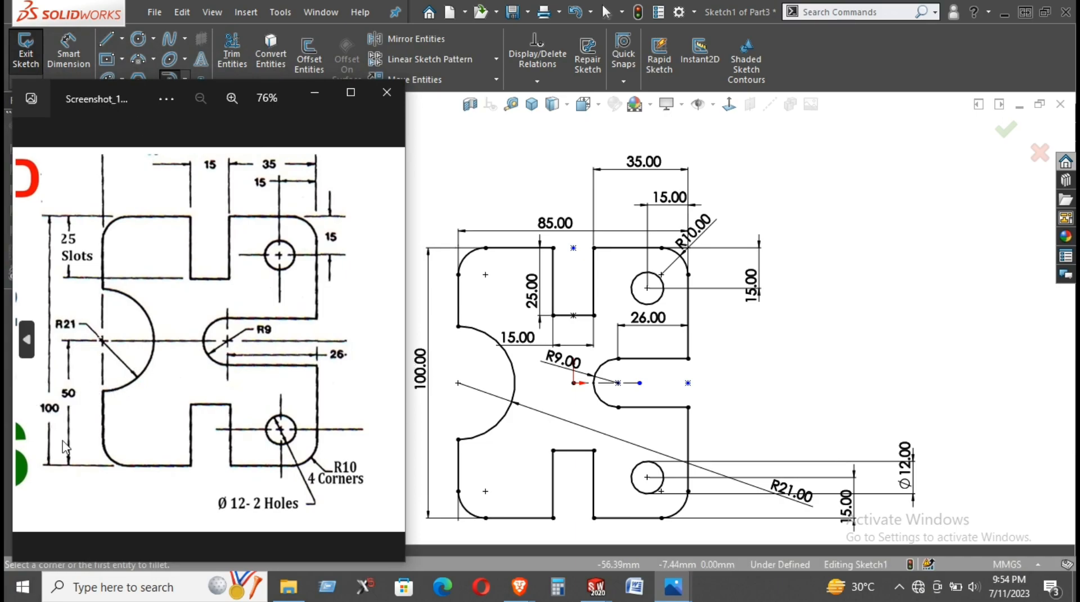
right_click_drag(820, 391, 845, 224)
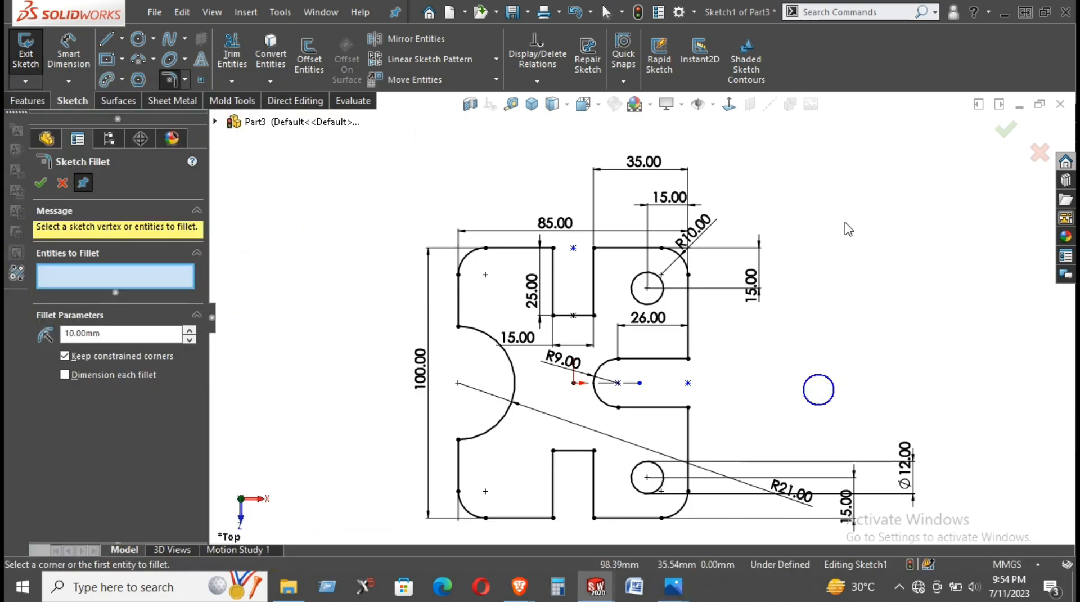
left_click(574, 383)
left_click(500, 517)
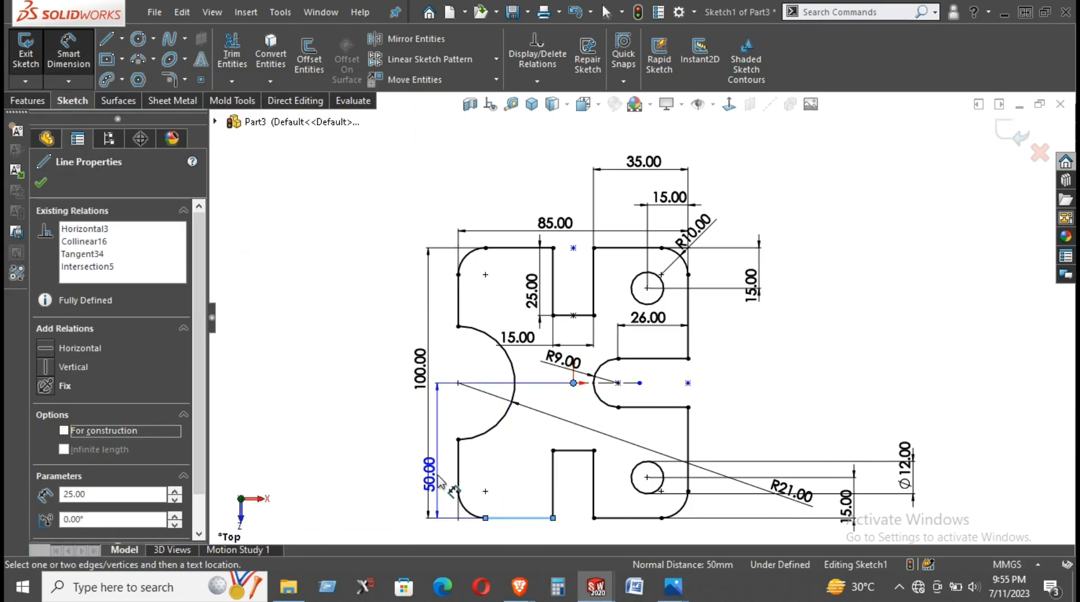
left_click(440, 476)
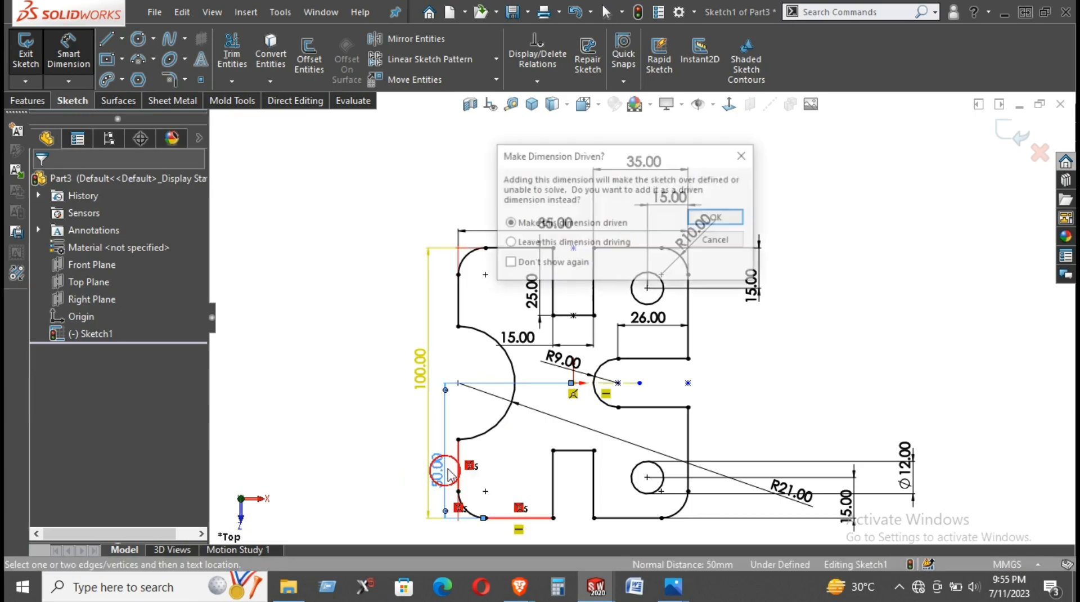
left_click(718, 218)
- Compare the dimensioned sketch with the reference drawing screenshot and return to the sketch
mouse_move(685, 582)
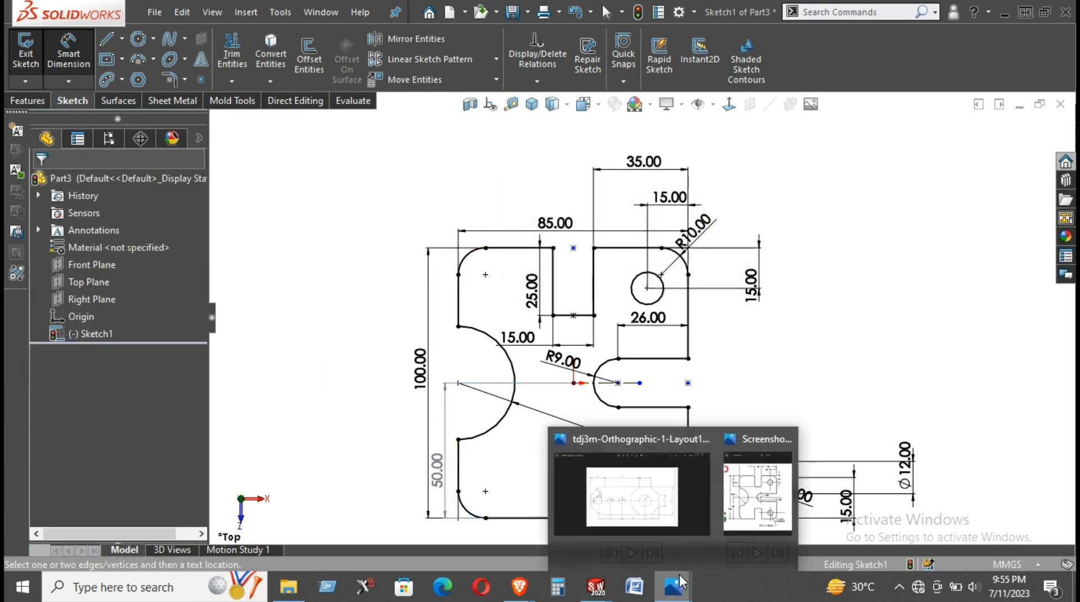
left_click(765, 495)
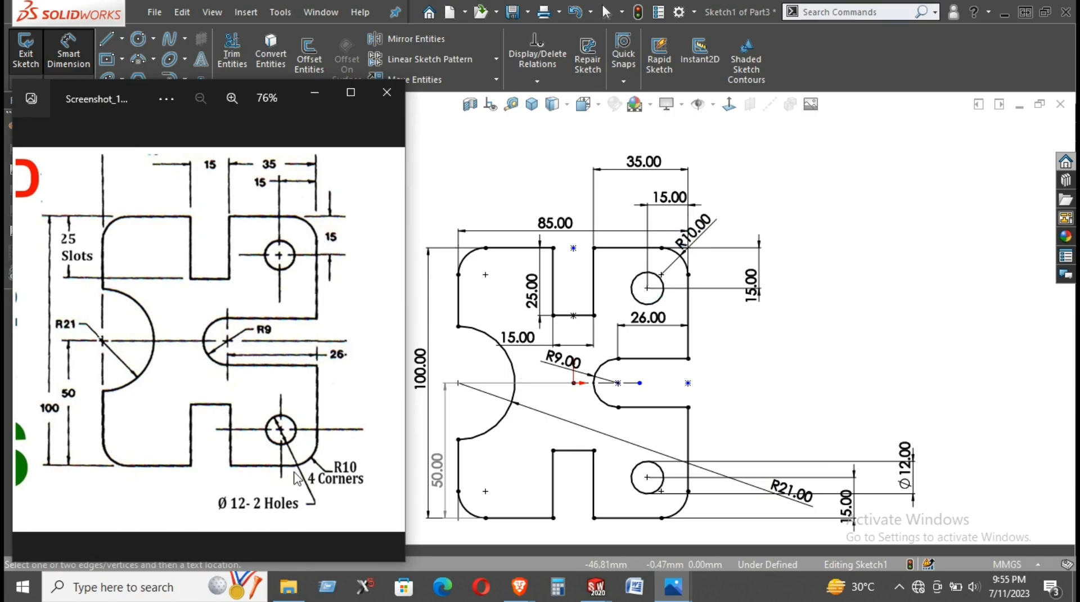
left_click(315, 92)
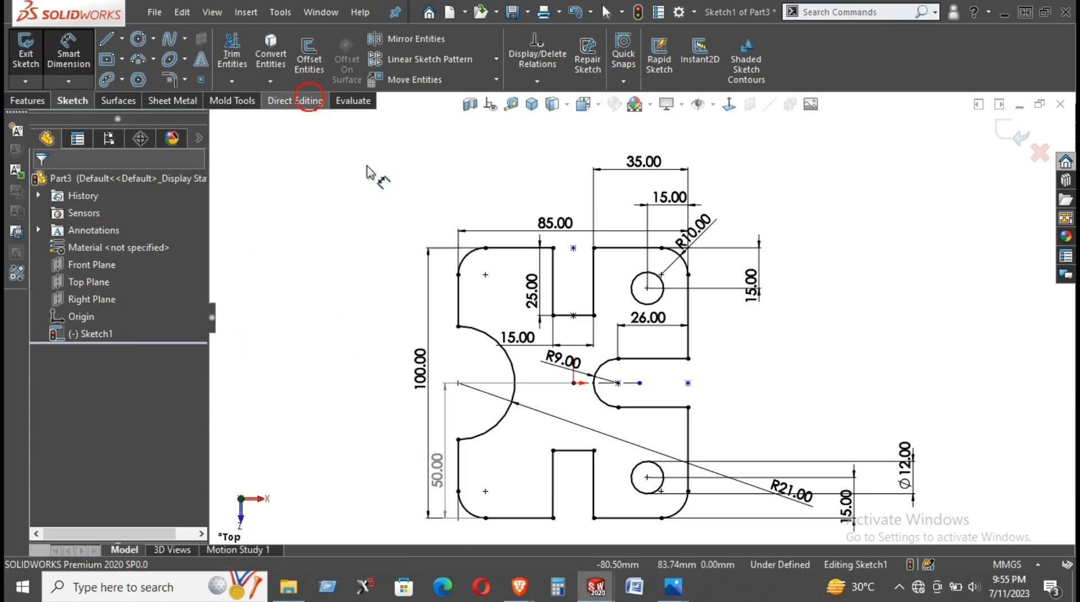